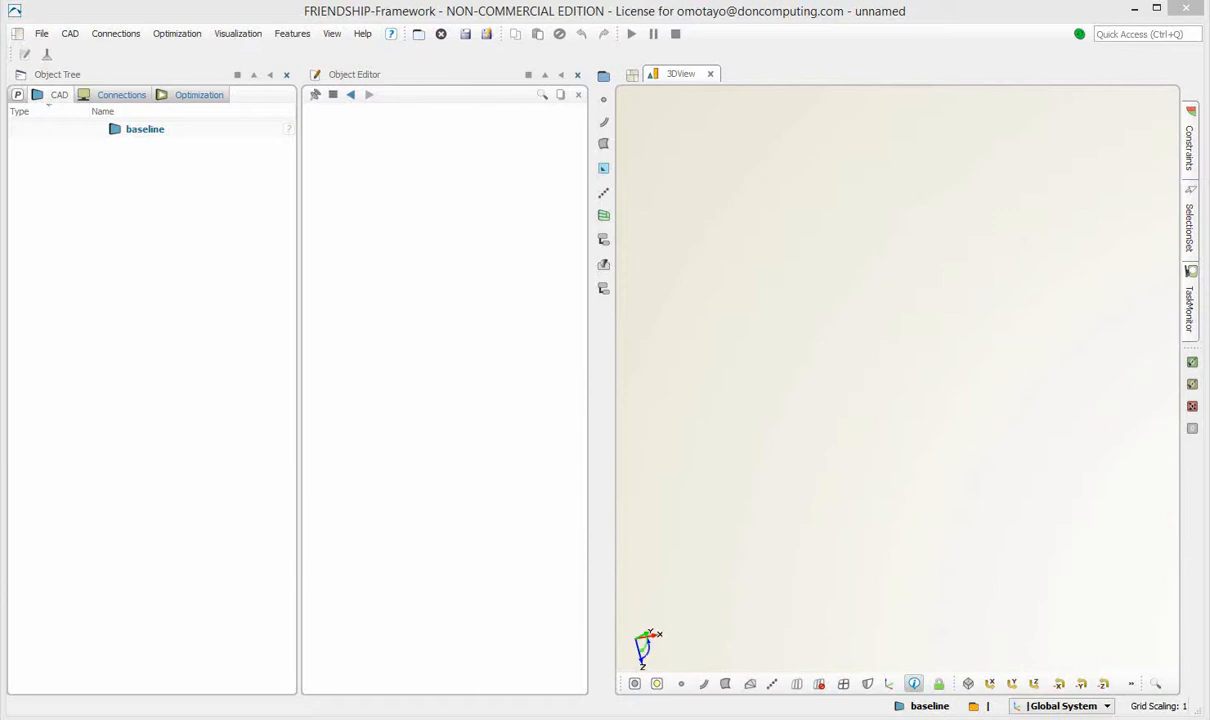
# View the model along the z-axis and create a NACA-4DS curve in the baseline design.
pyautogui.click(1036, 685)
pyautogui.click(1034, 684)
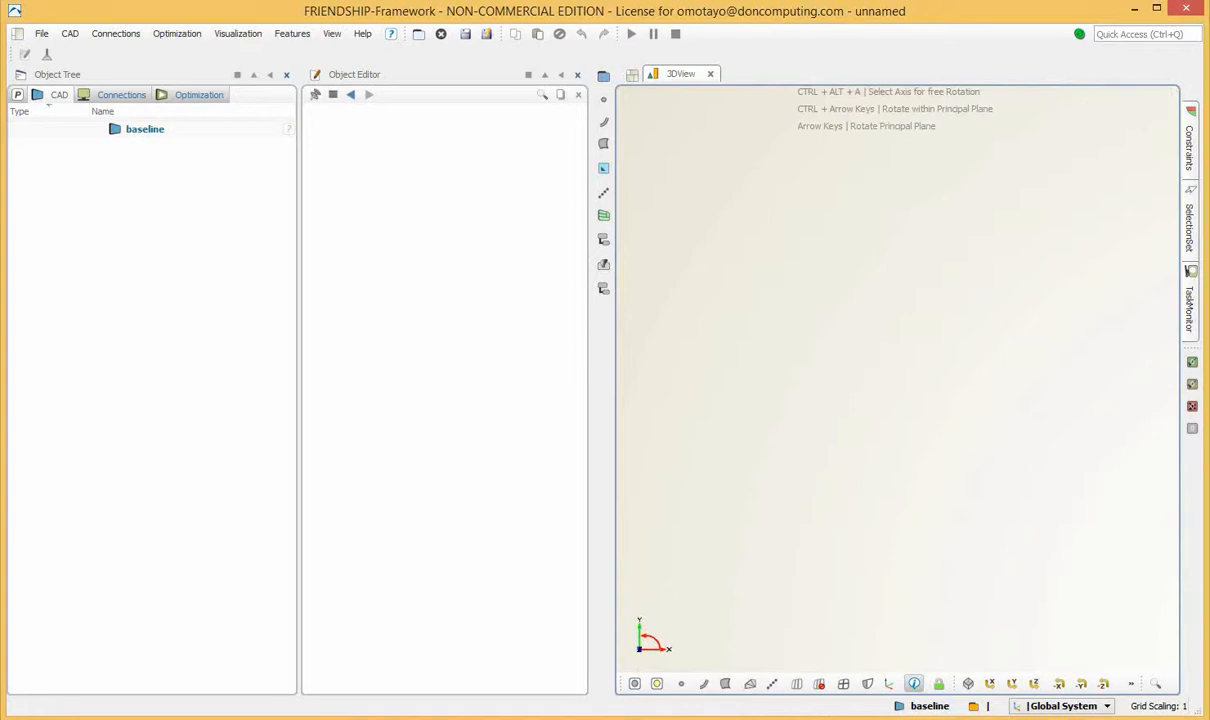
pyautogui.click(70, 34)
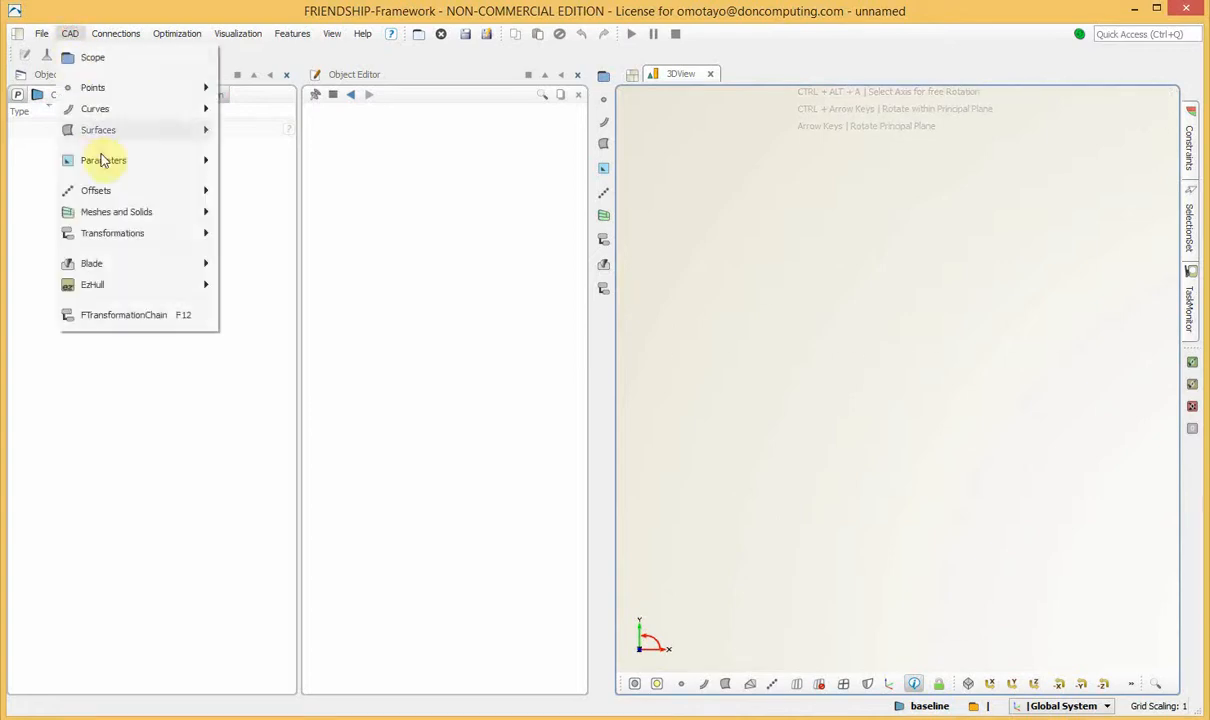
pyautogui.moveTo(107, 108)
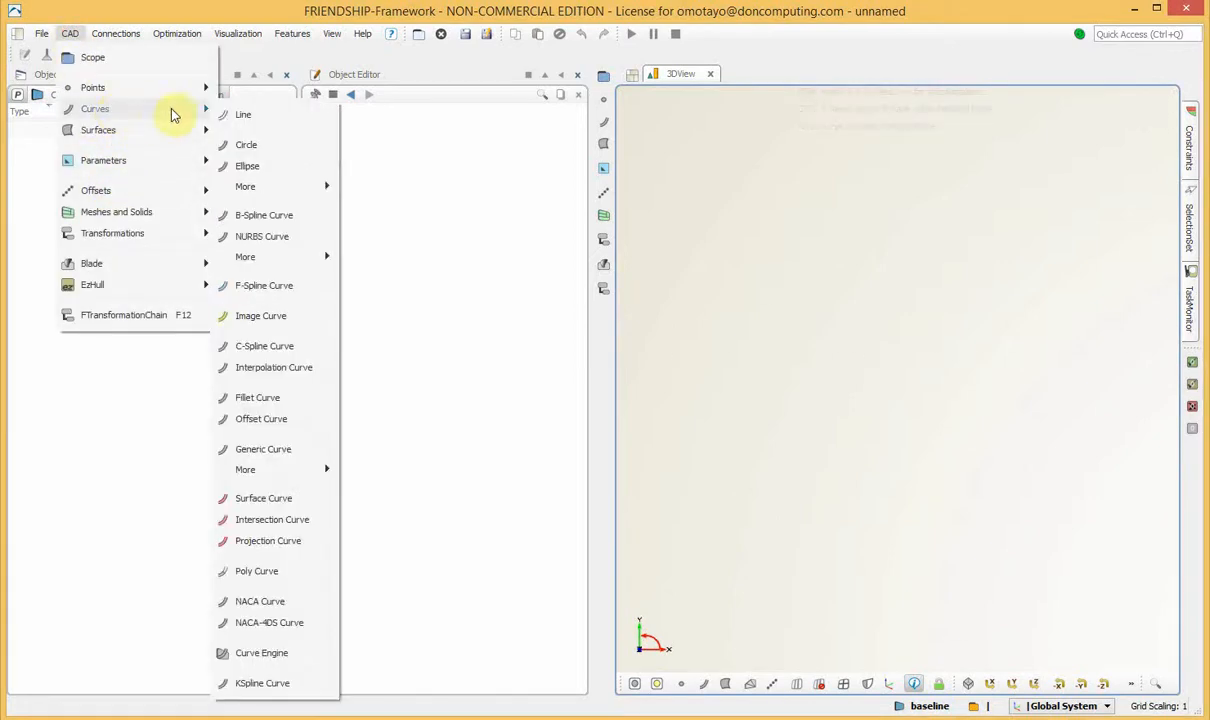
pyautogui.click(280, 622)
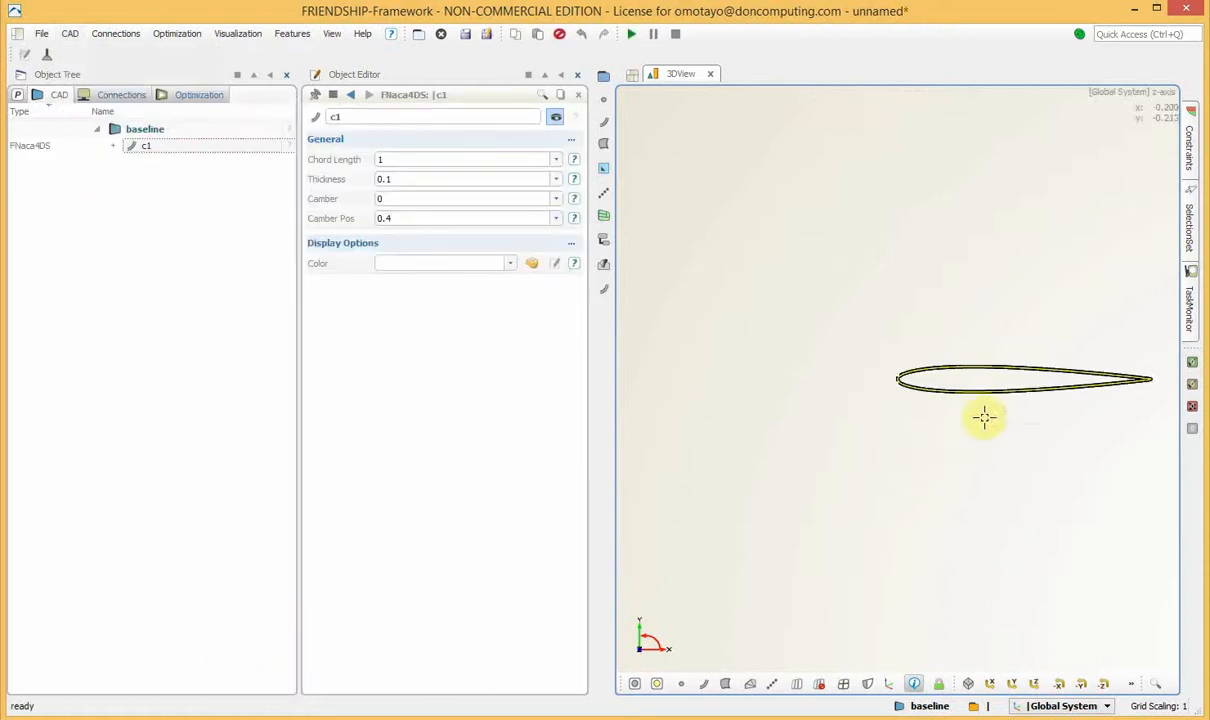
# Set the camber of the NACA-4DS curve to 0.05.
pyautogui.moveTo(1005, 378); pyautogui.dragTo(921, 378, button='middle')
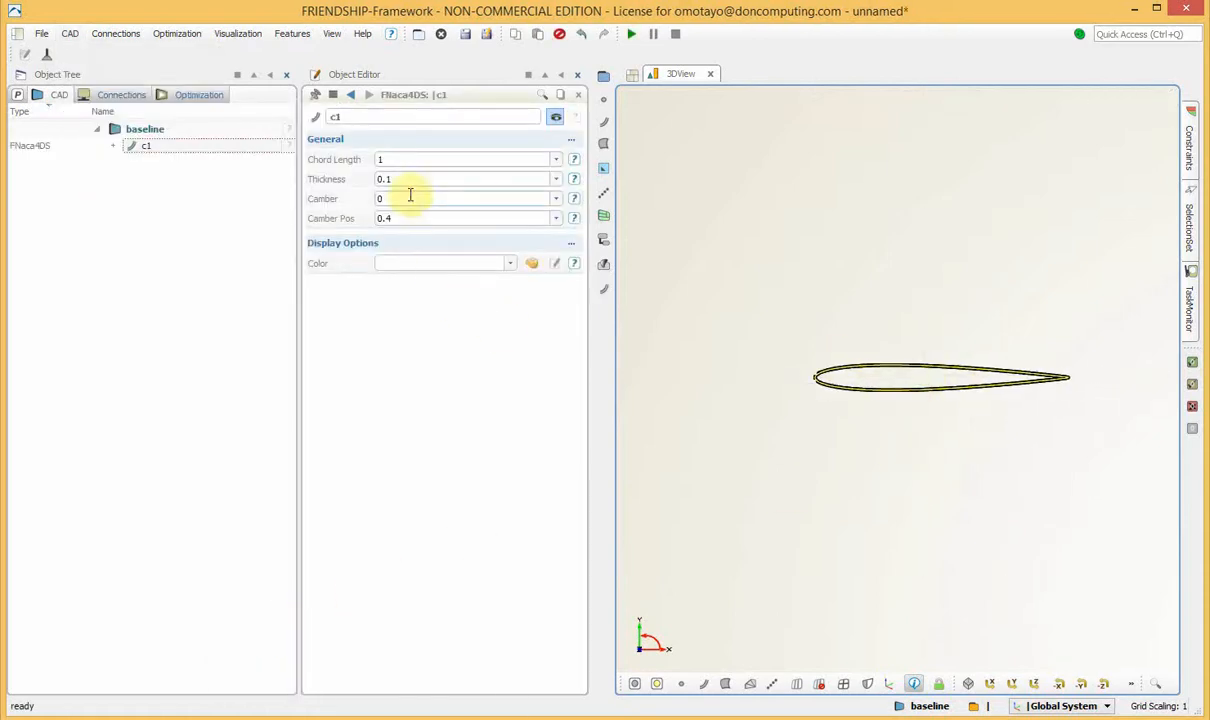
pyautogui.doubleClick(376, 199)
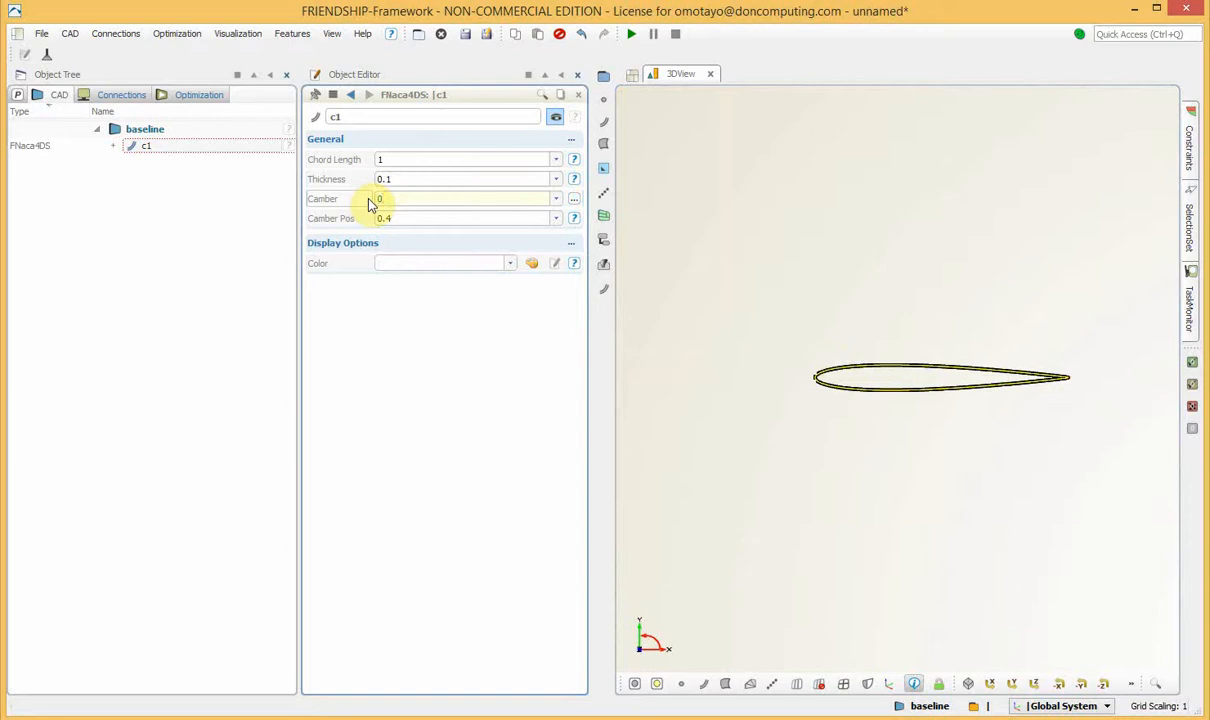
pyautogui.press('Return')
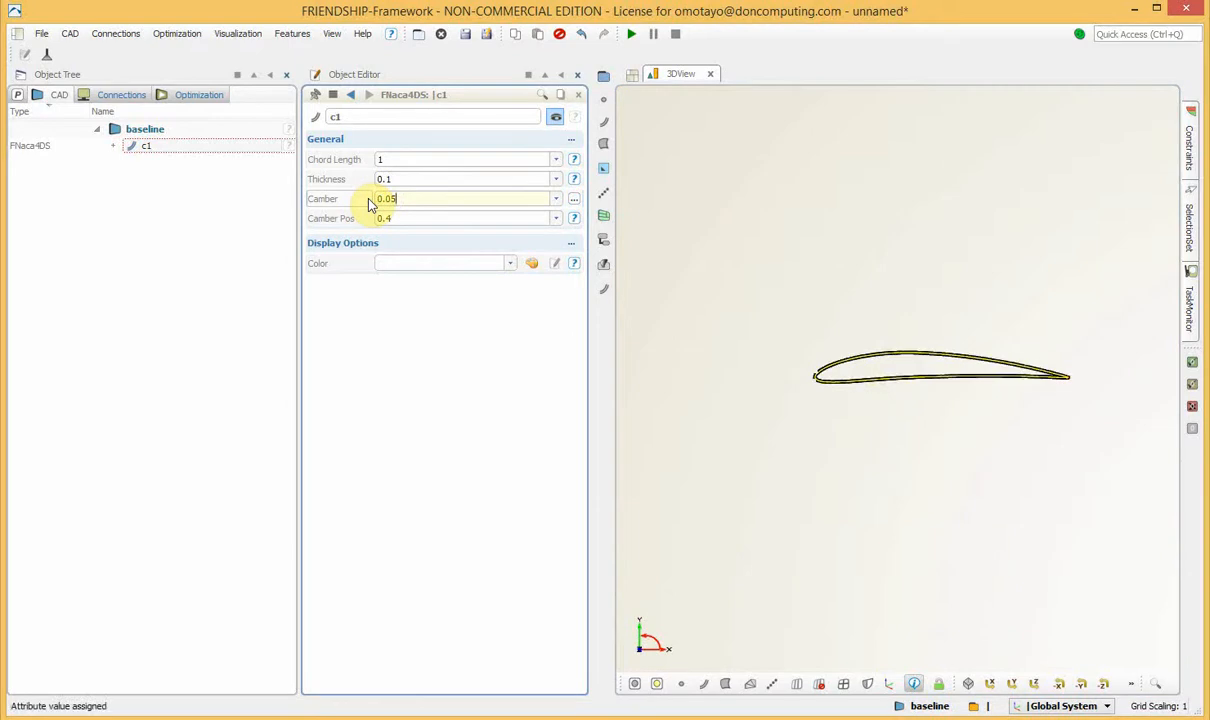
# Rename the NACA-4DS curve c1 as profile.
pyautogui.scroll(-1, 929, 352)
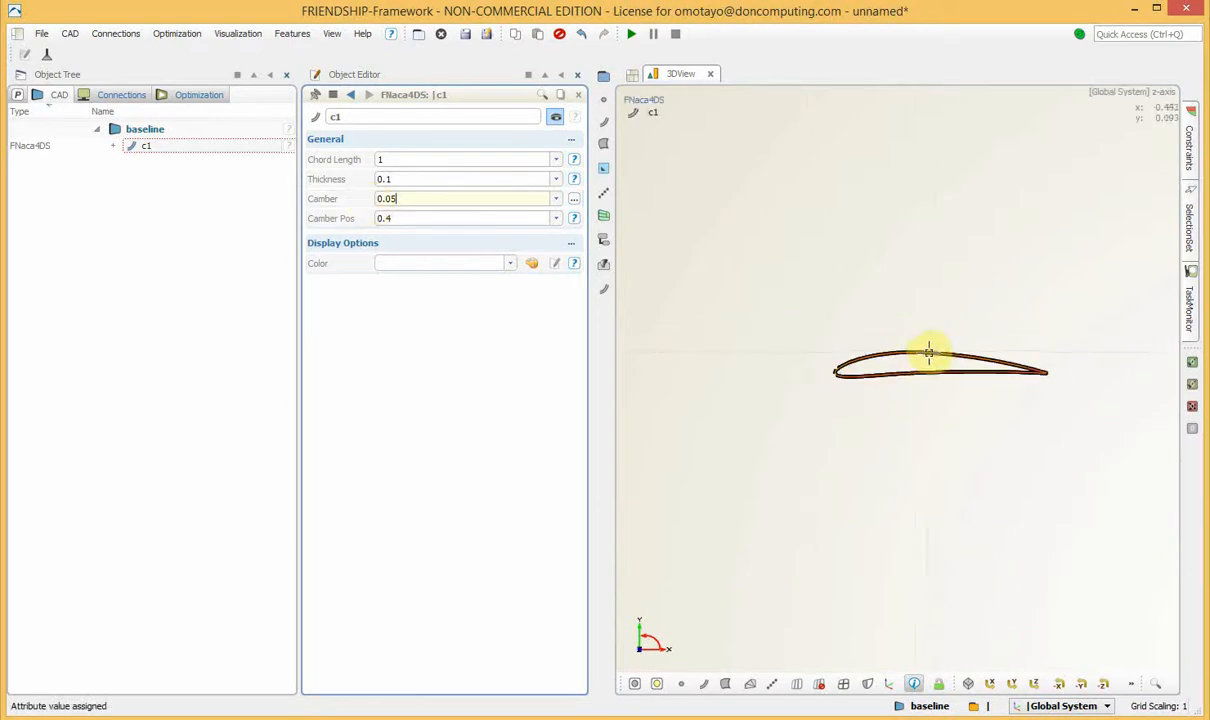
pyautogui.scroll(-2, 925, 353)
pyautogui.scroll(2, 920, 354)
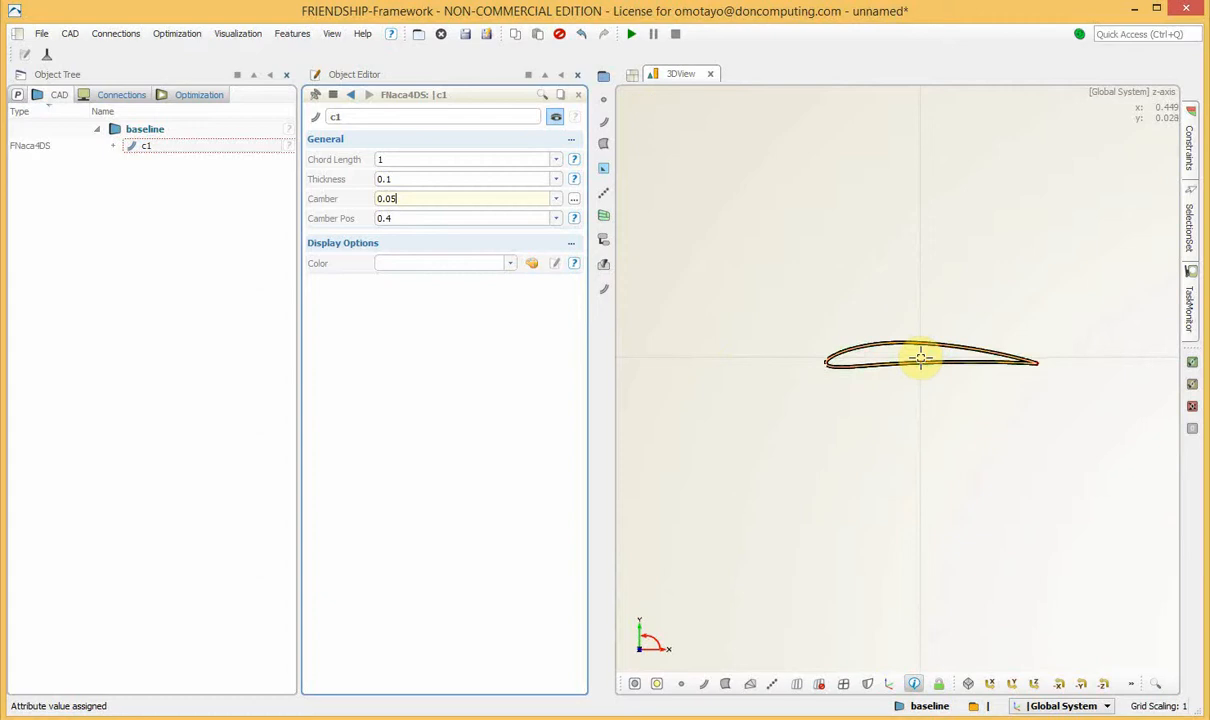
pyautogui.scroll(3, 920, 357)
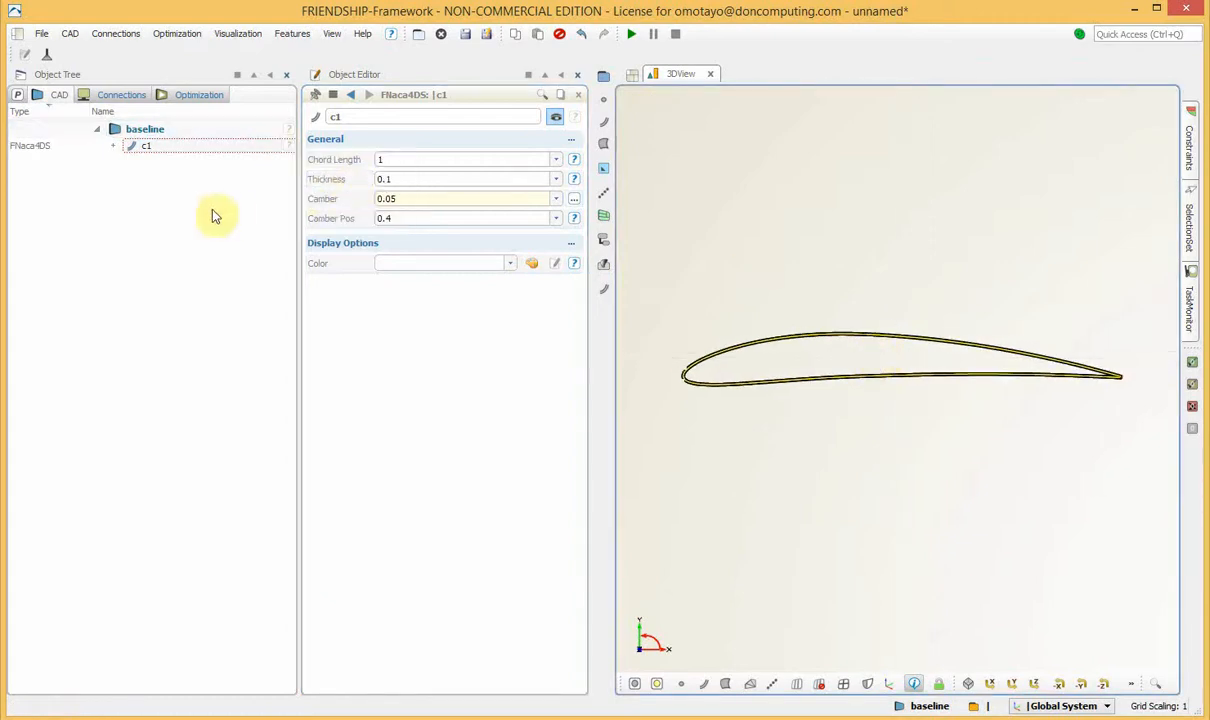
pyautogui.click(146, 146)
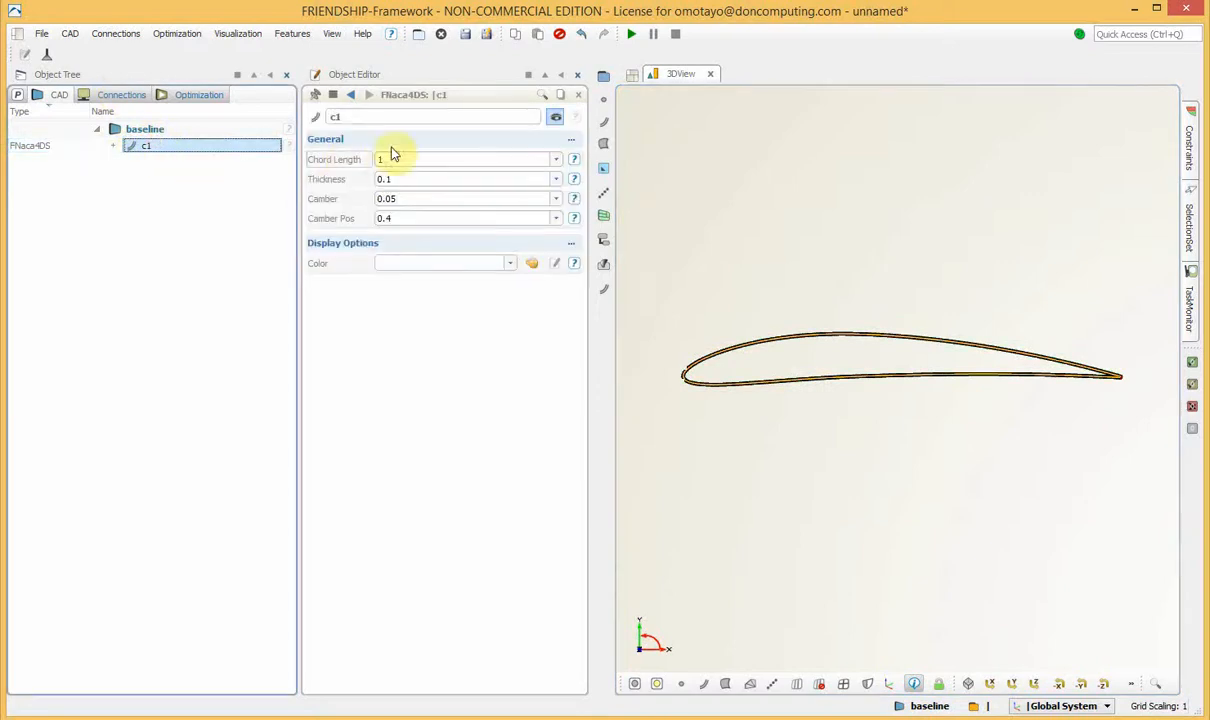
pyautogui.click(345, 118)
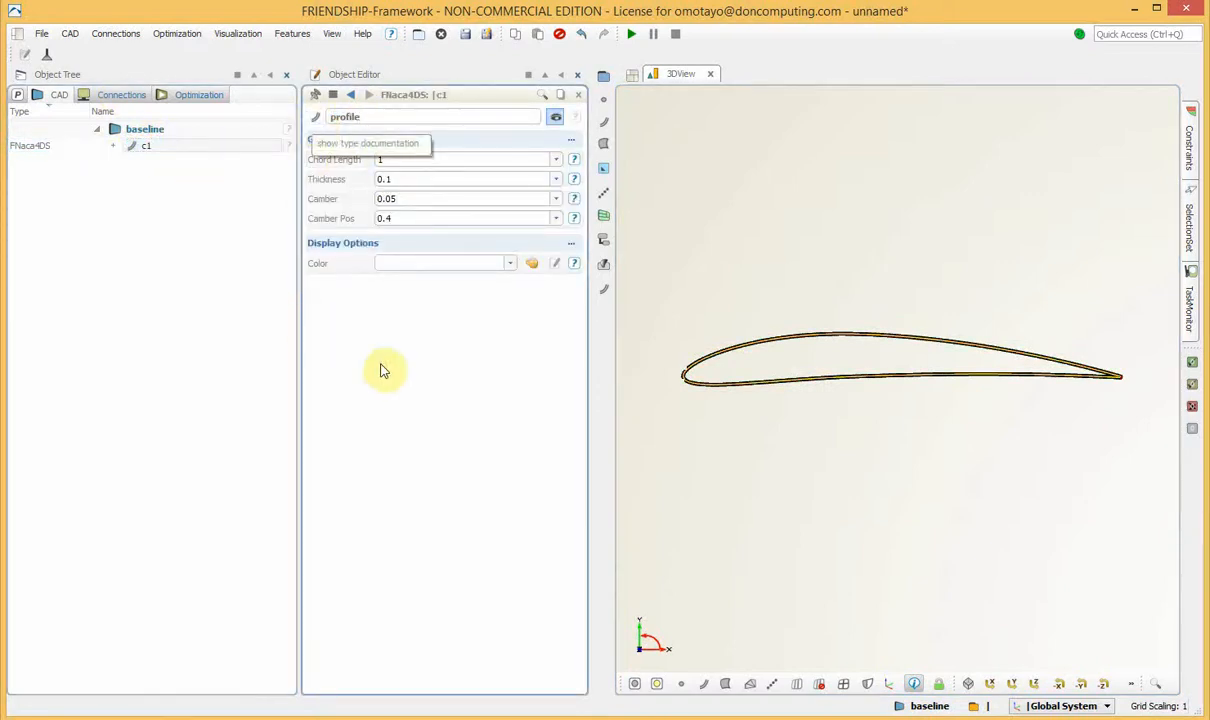
pyautogui.press('Return')
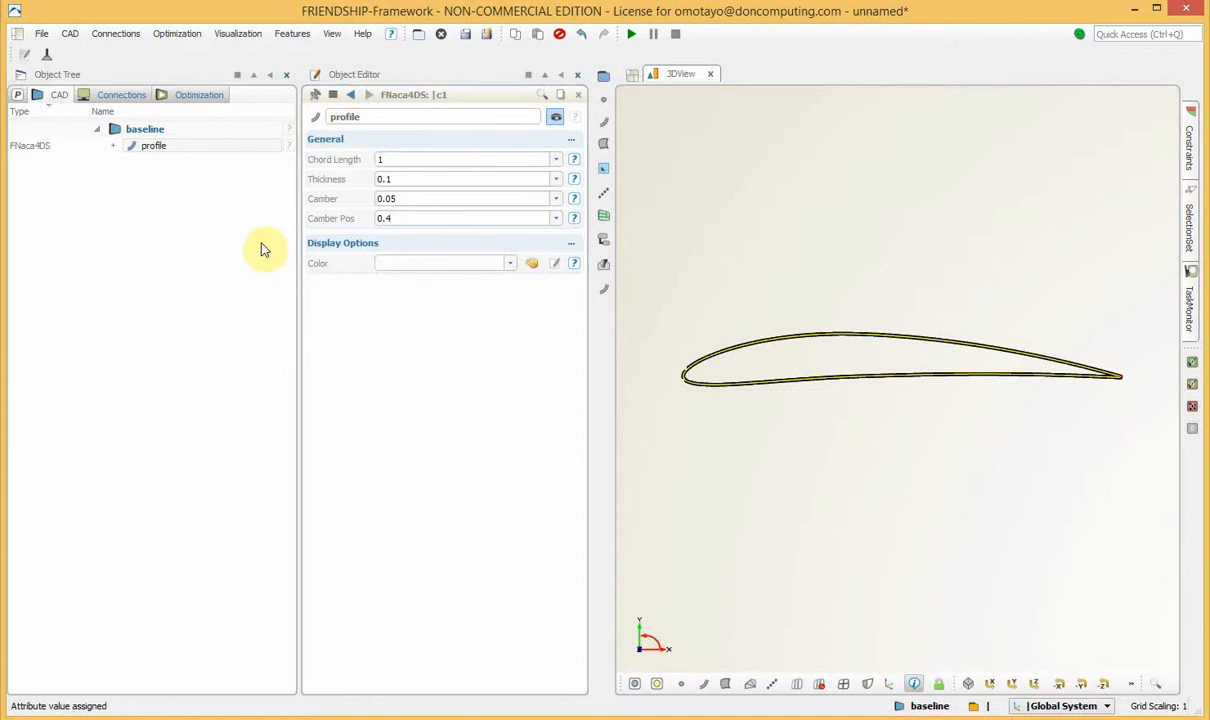
# Create an image curve that uses the profile curve as its source.
pyautogui.click(166, 147)
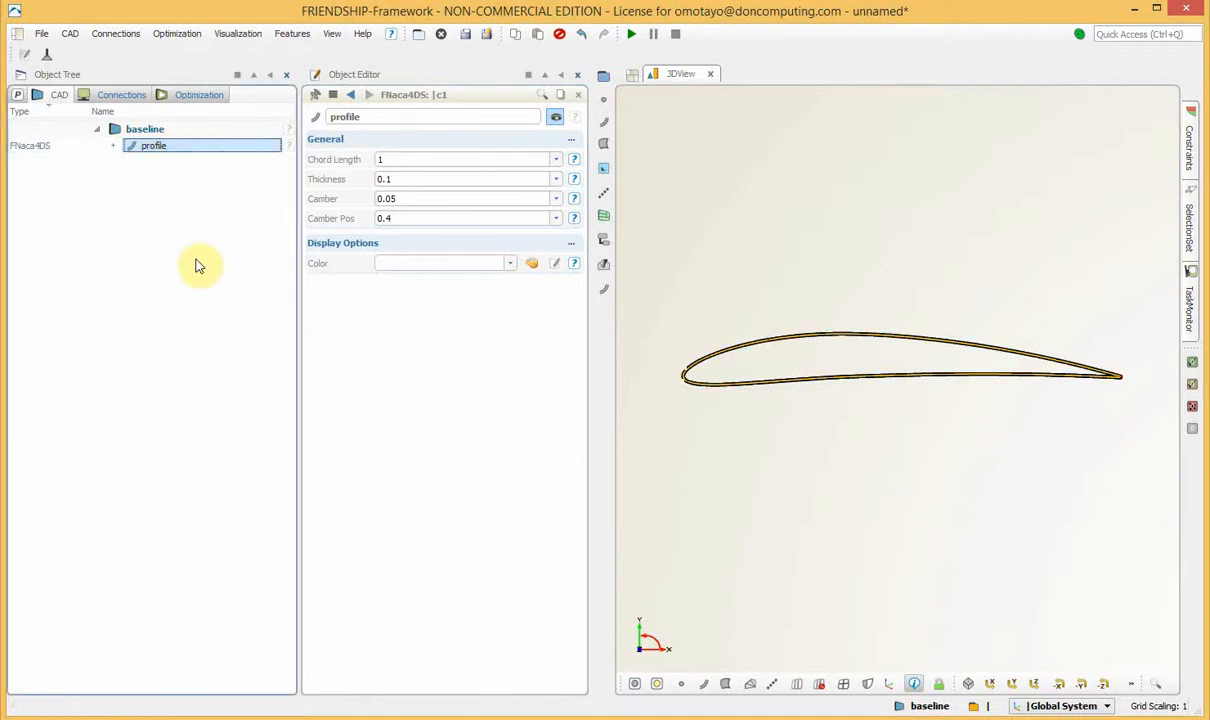
pyautogui.click(72, 36)
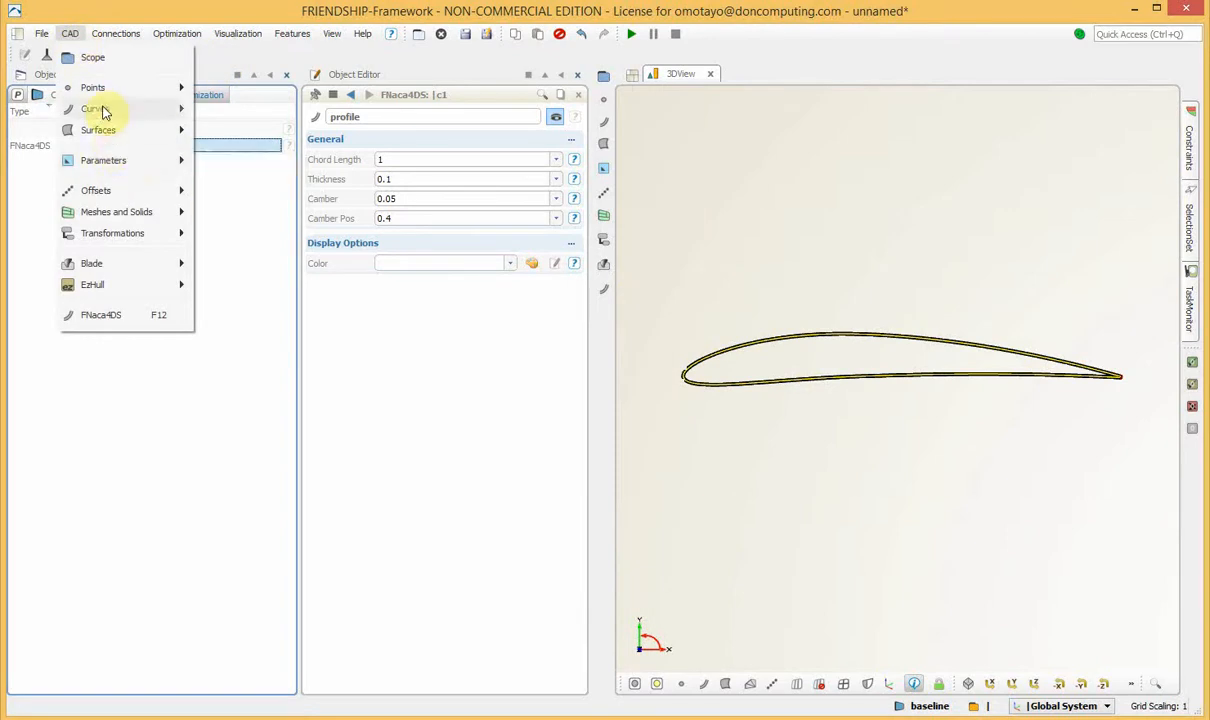
pyautogui.moveTo(104, 113)
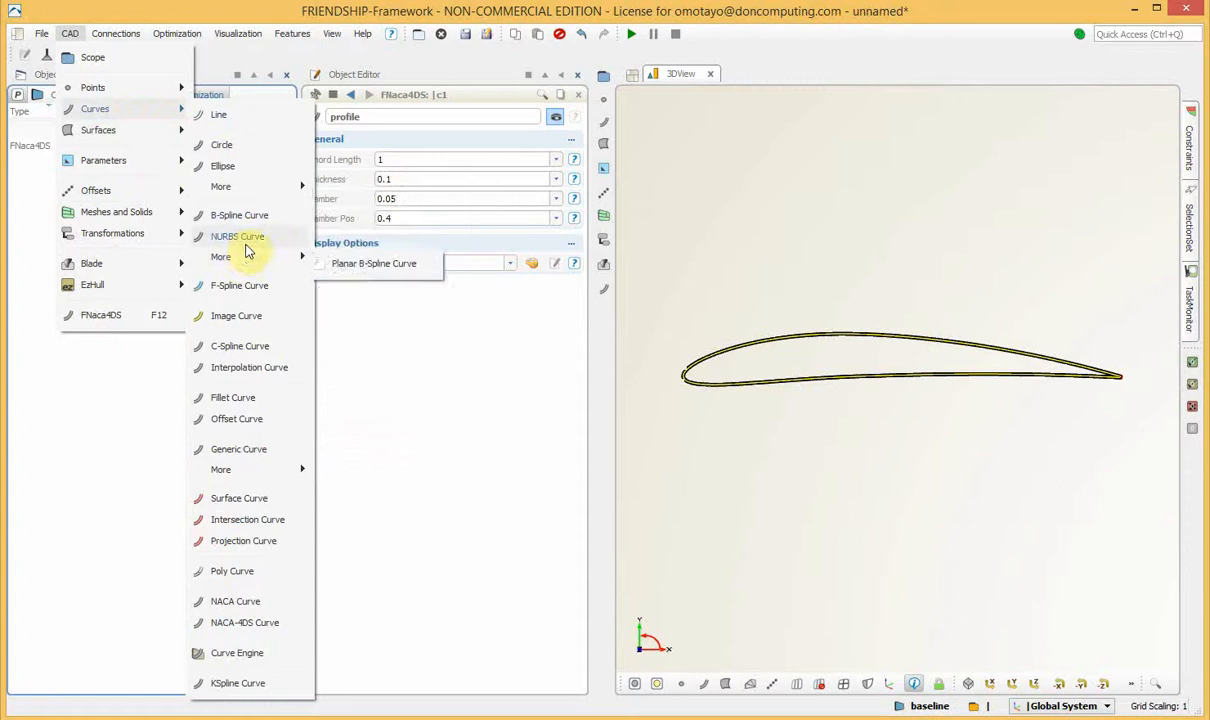
pyautogui.click(243, 318)
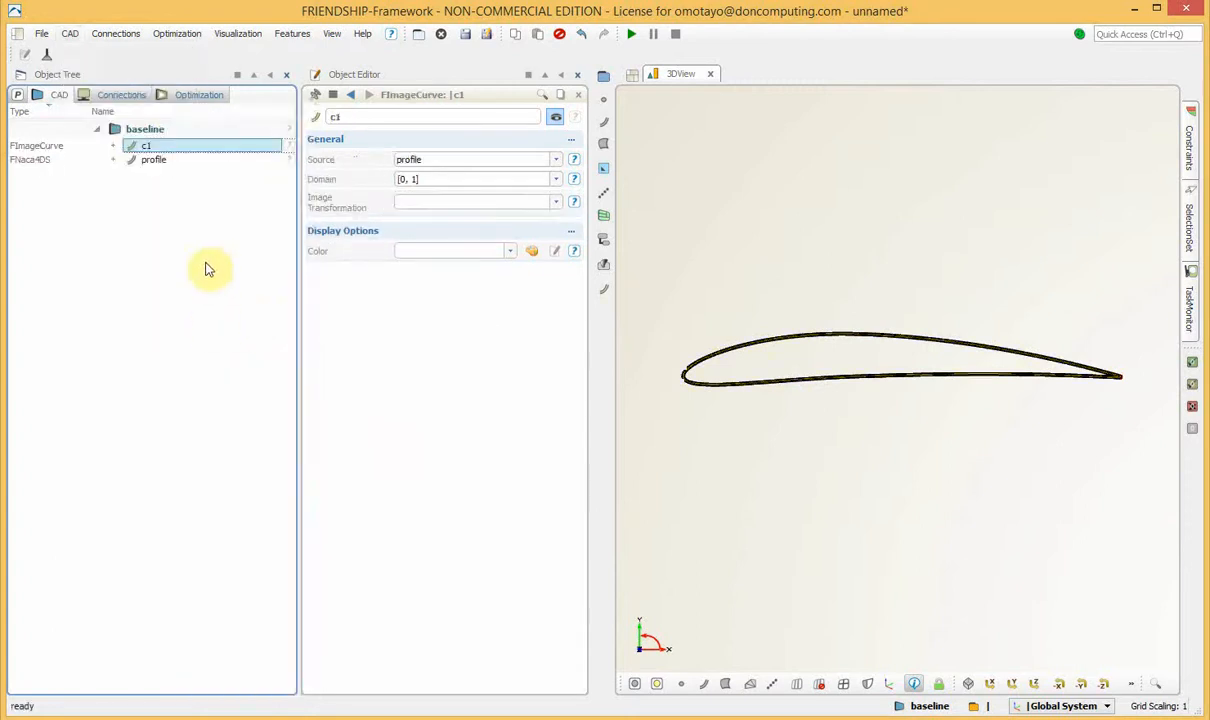
# Set the domain of the image curve c1 to [0, 0.5].
pyautogui.click(153, 149)
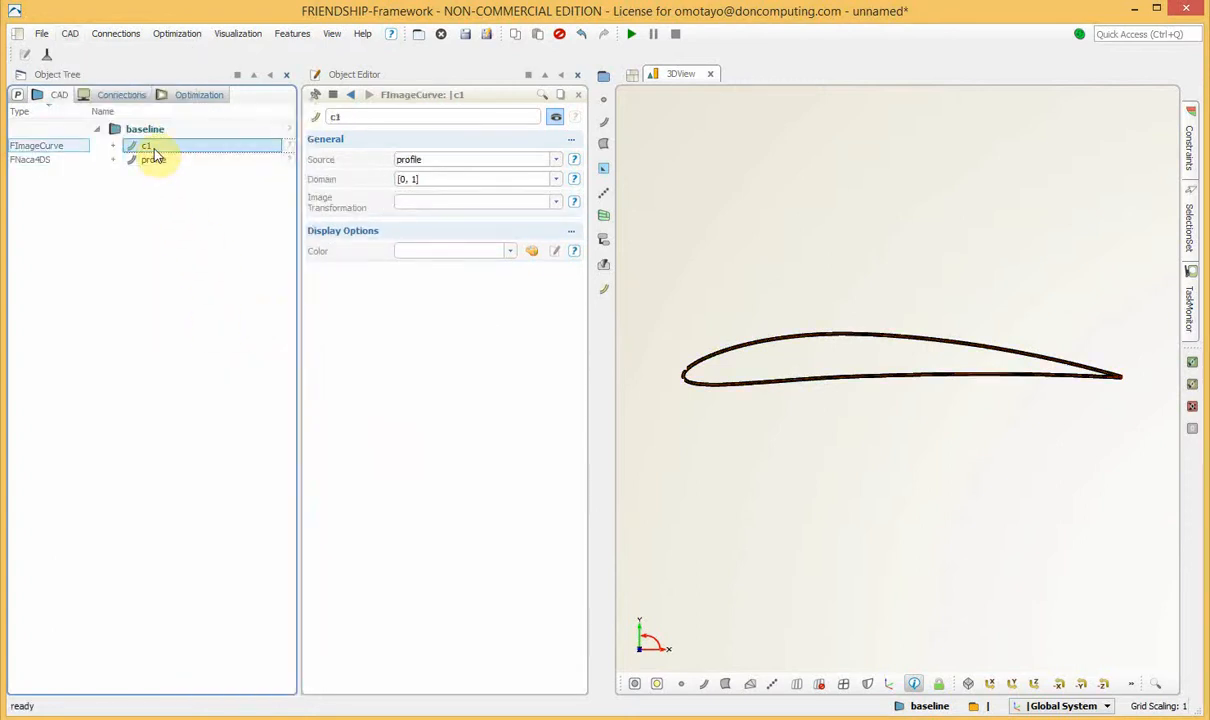
pyautogui.click(404, 179)
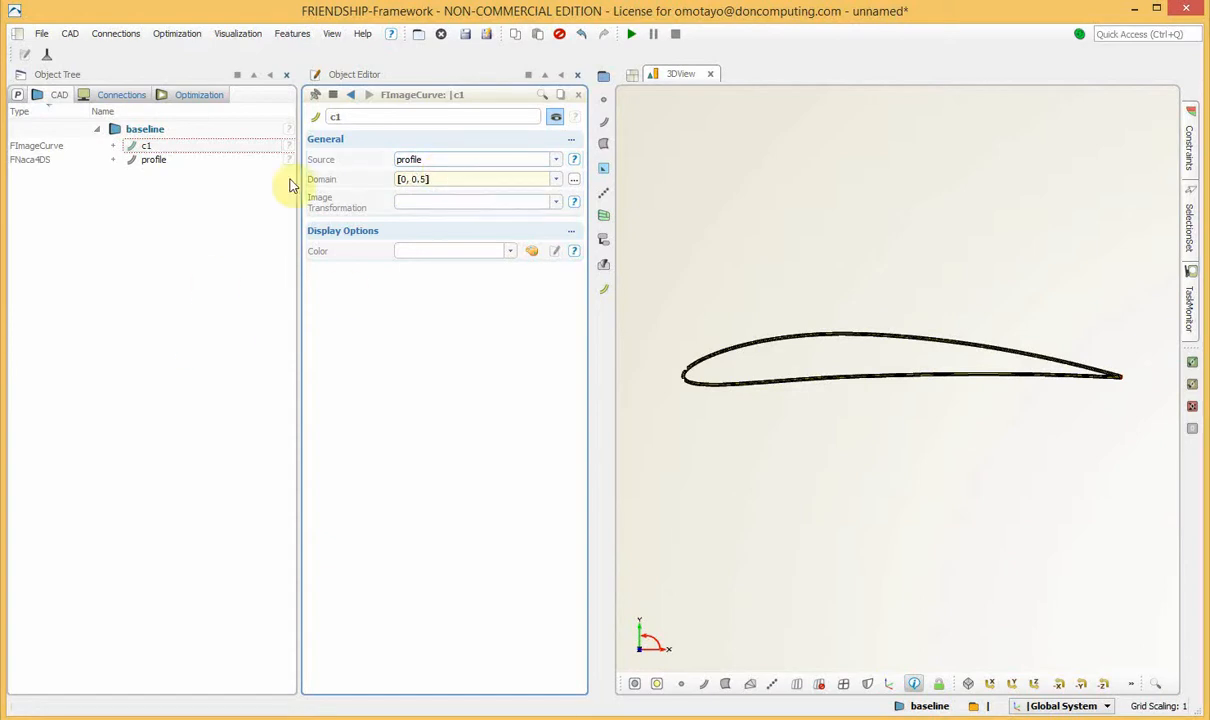
pyautogui.click(240, 252)
pyautogui.click(282, 143)
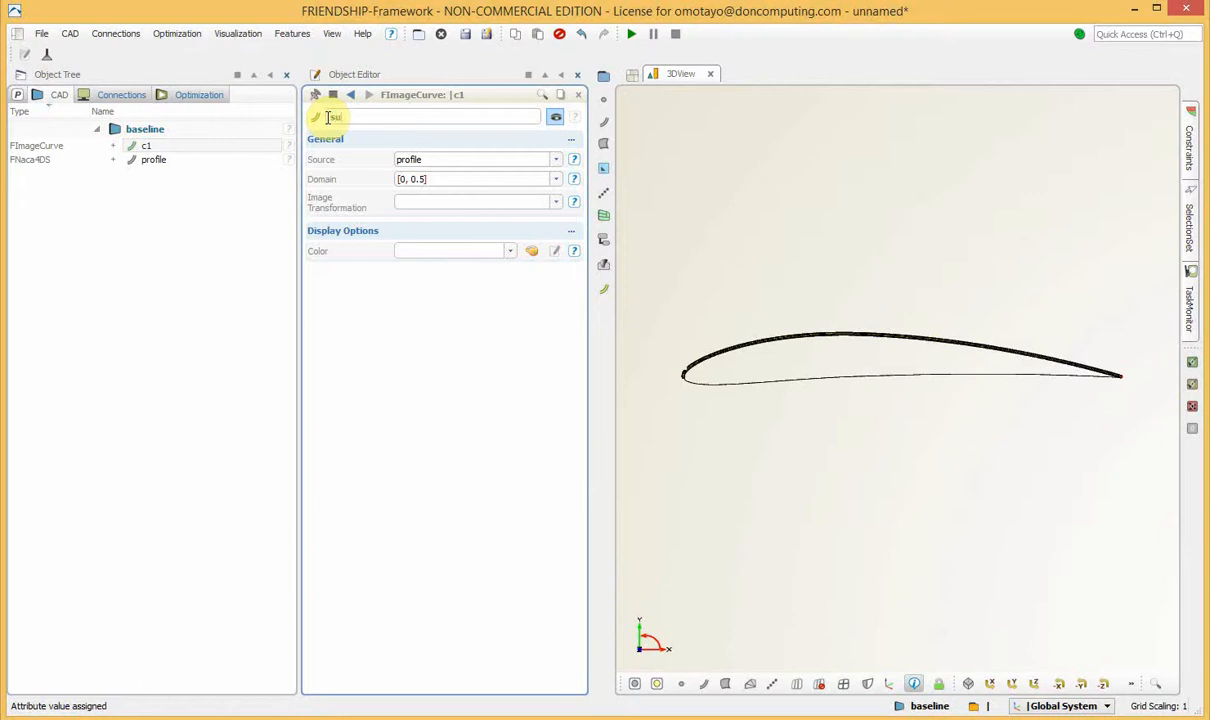
# Rename the image curve c1 as suction.
pyautogui.click(328, 117)
pyautogui.write('suction')
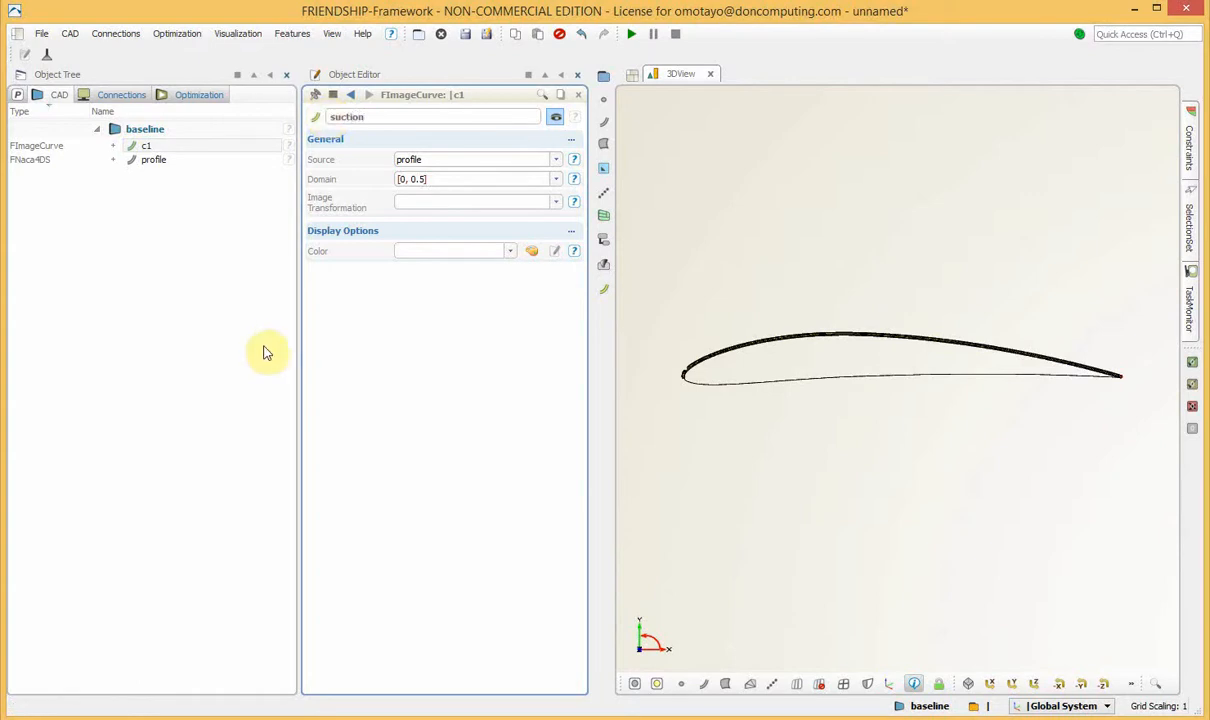
pyautogui.click(176, 370)
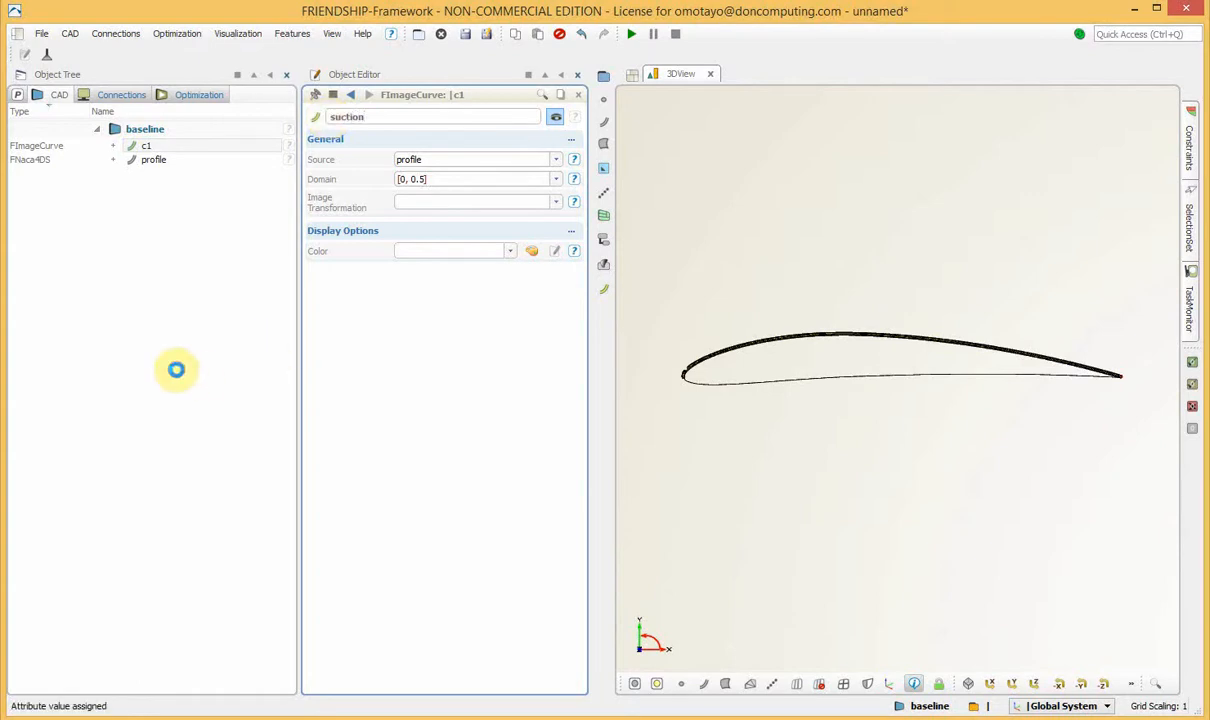
# Duplicate the suction image curve by copying it and pasting it into the baseline design.
pyautogui.click(153, 146)
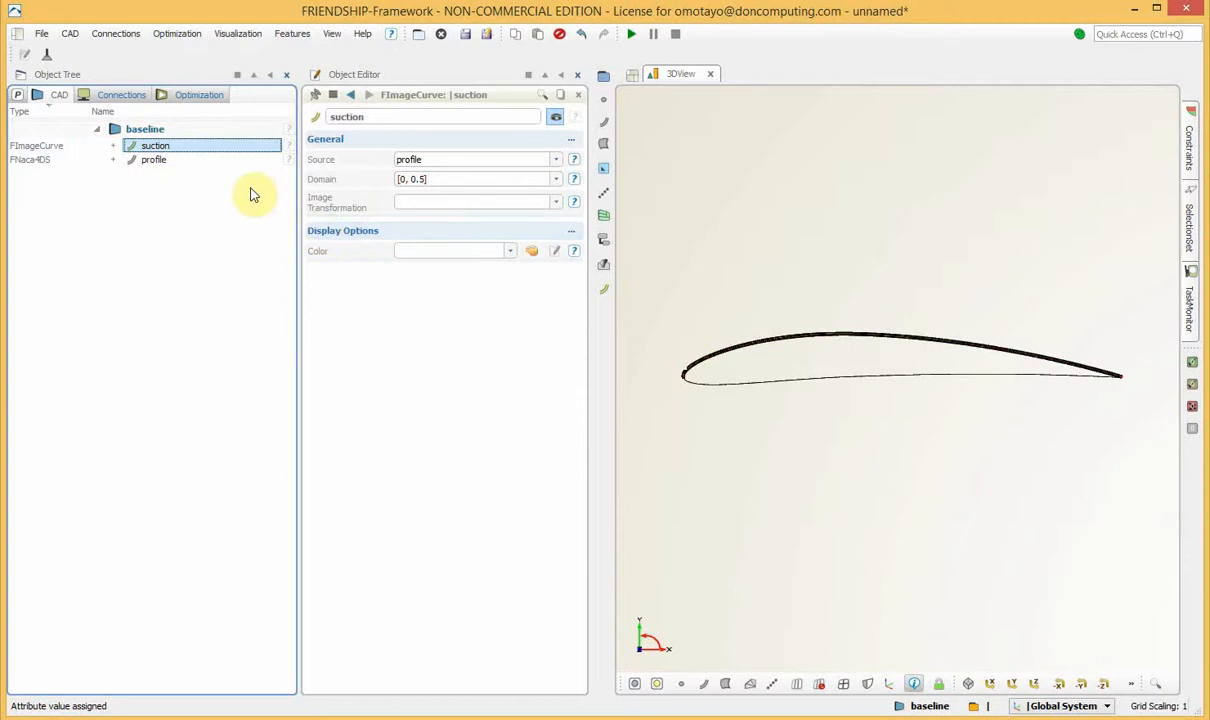
pyautogui.click(162, 147)
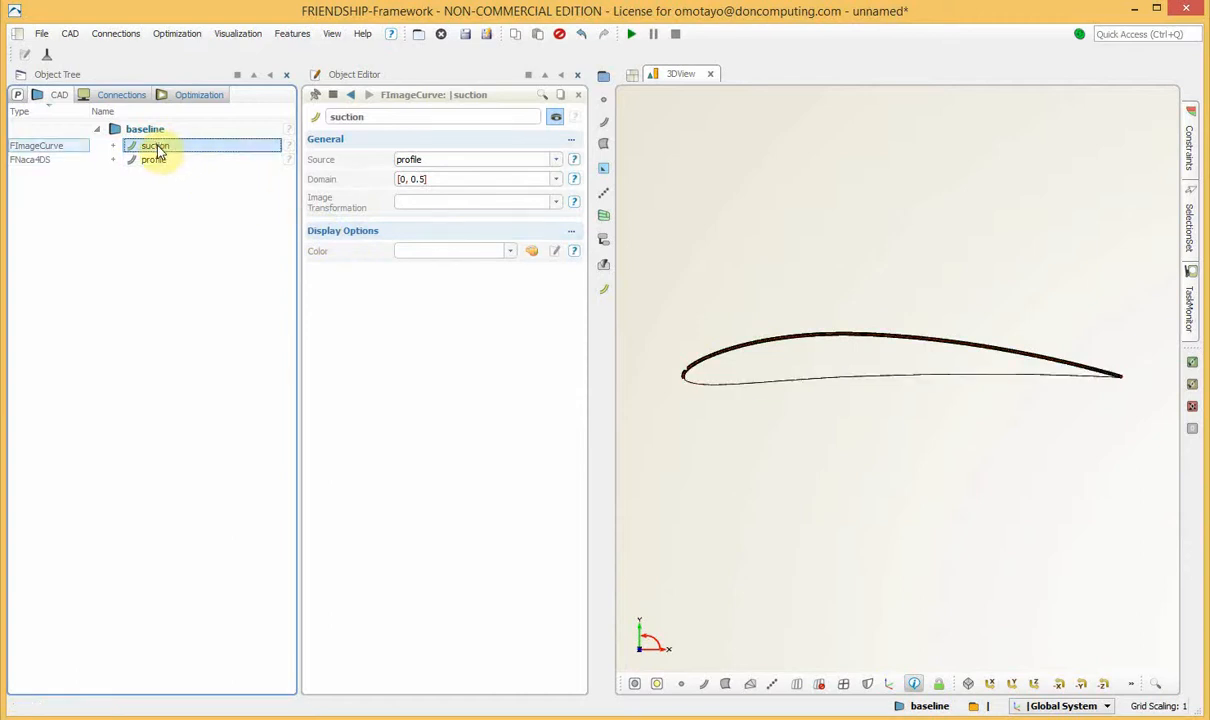
pyautogui.rightClick(157, 150)
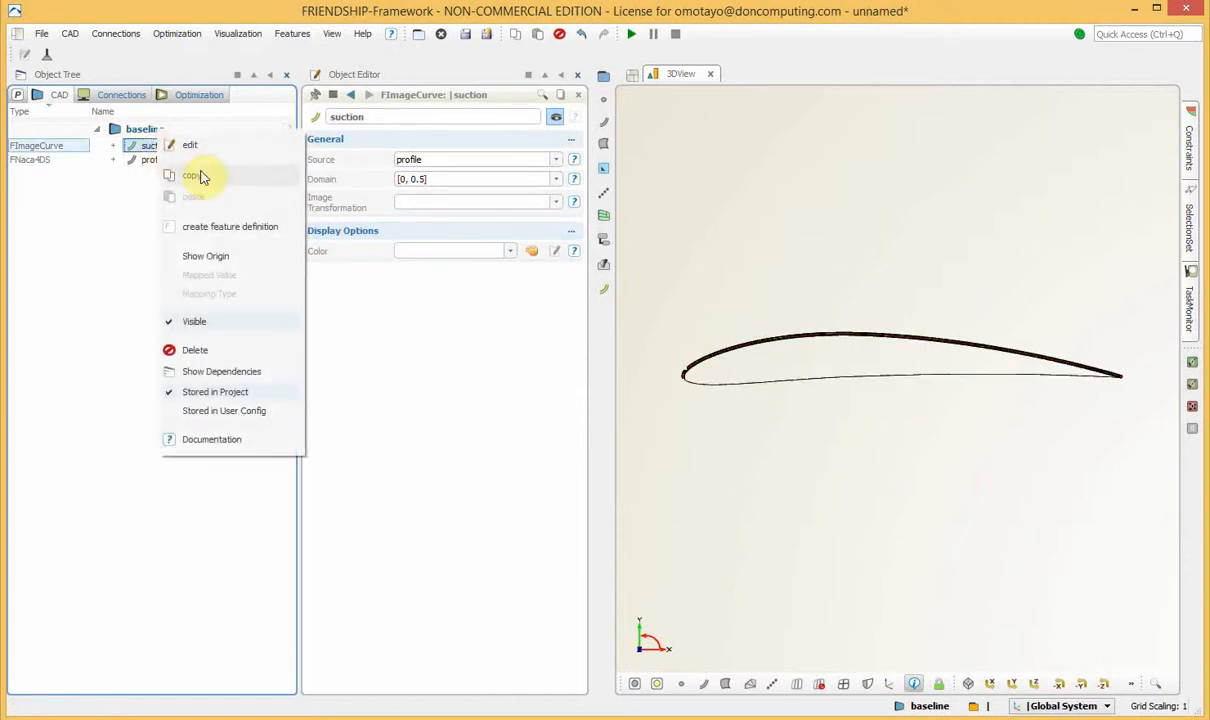
pyautogui.click(200, 176)
pyautogui.click(152, 128)
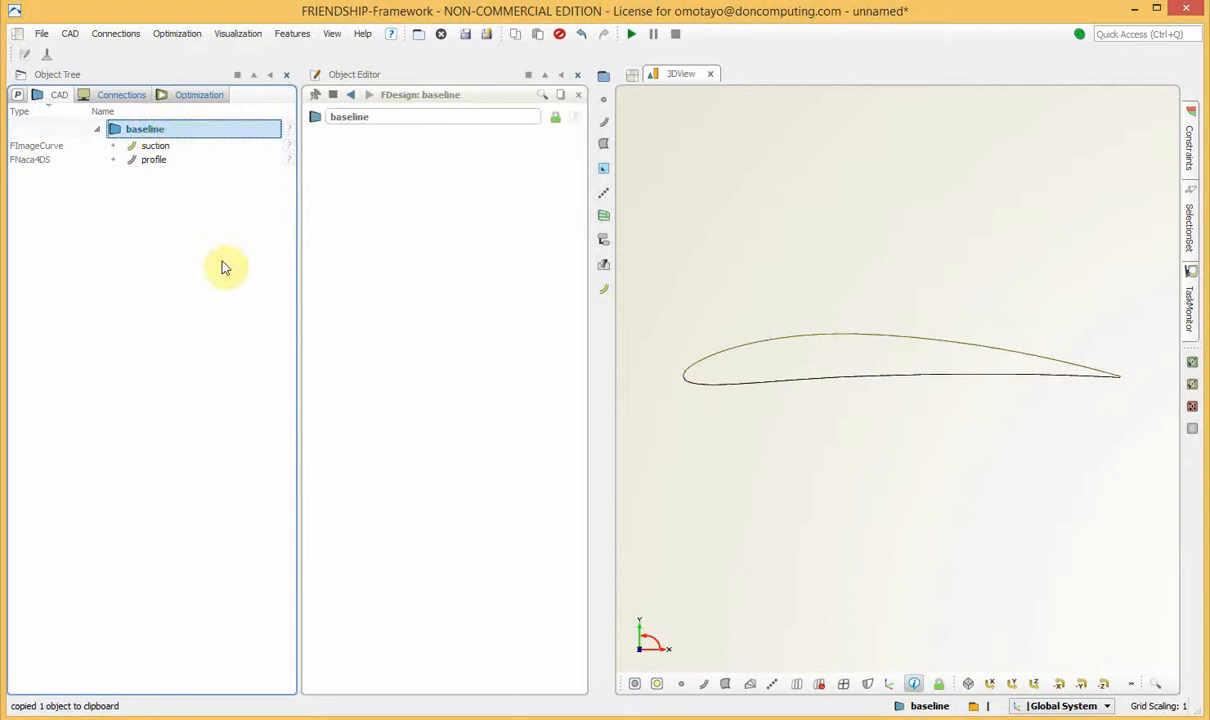
pyautogui.rightClick(150, 129)
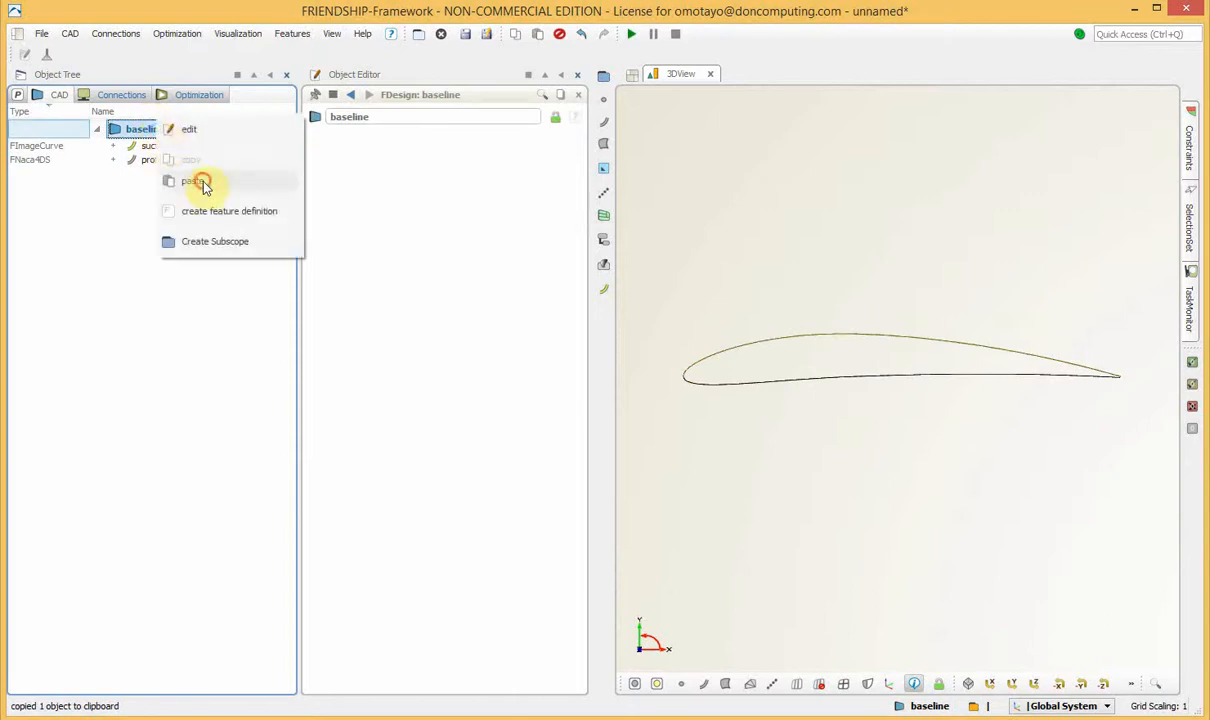
pyautogui.click(203, 186)
# Set the domain of the copied image curve suction01 to [1, 0.5].
pyautogui.click(162, 172)
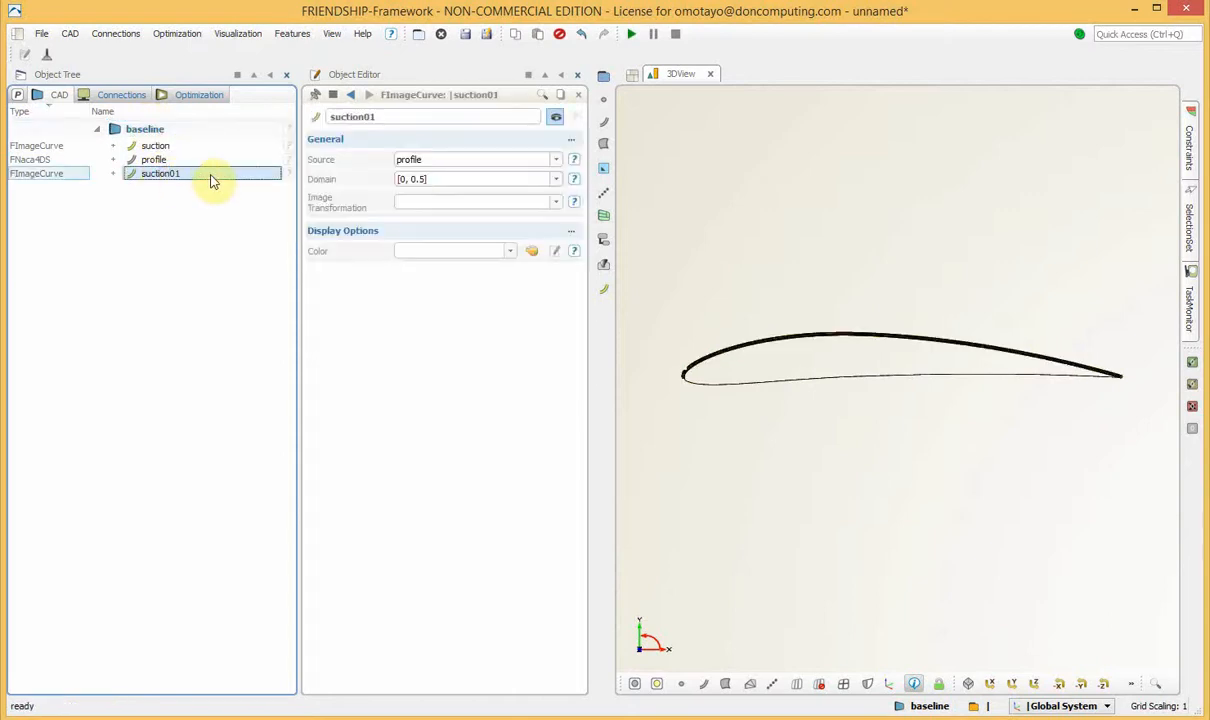
pyautogui.click(407, 178)
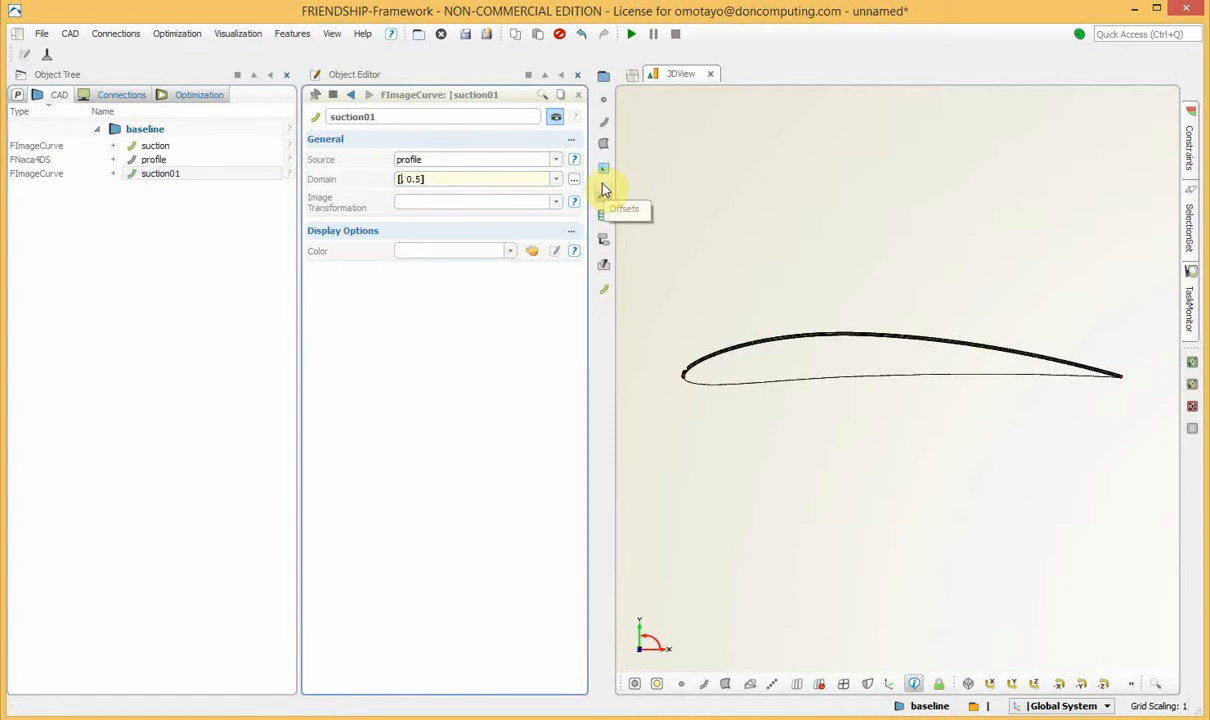
pyautogui.click(160, 355)
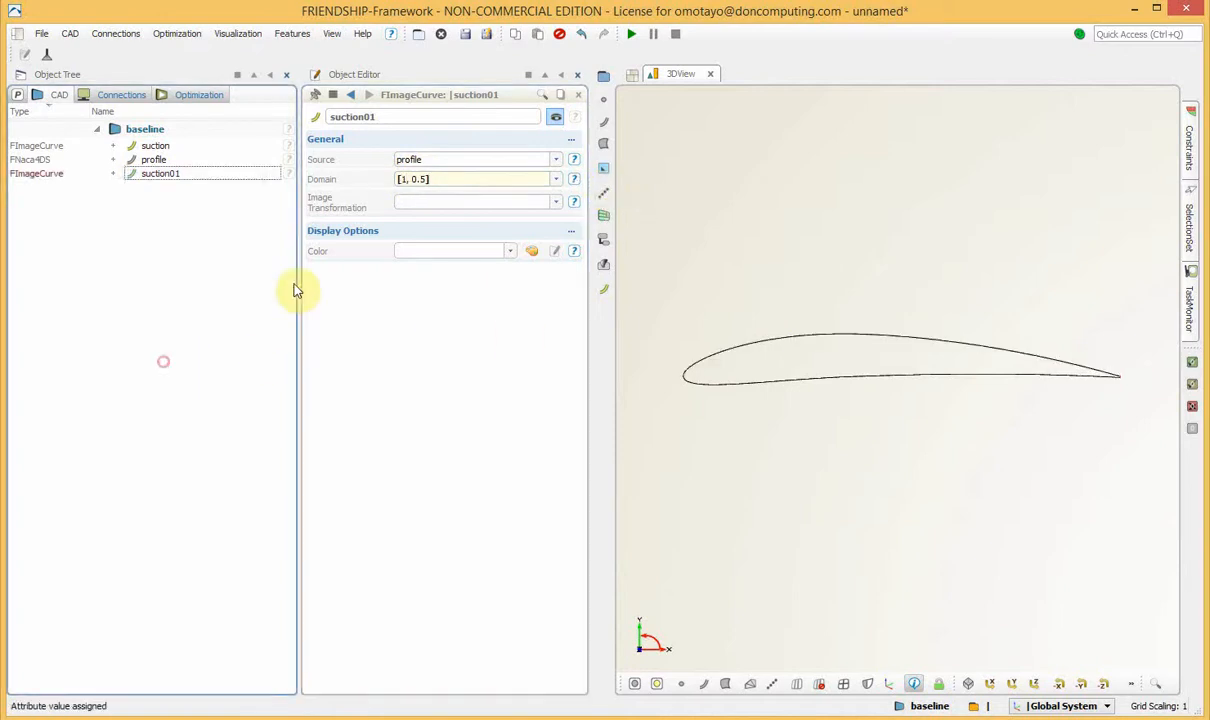
pyautogui.click(165, 161)
pyautogui.click(160, 174)
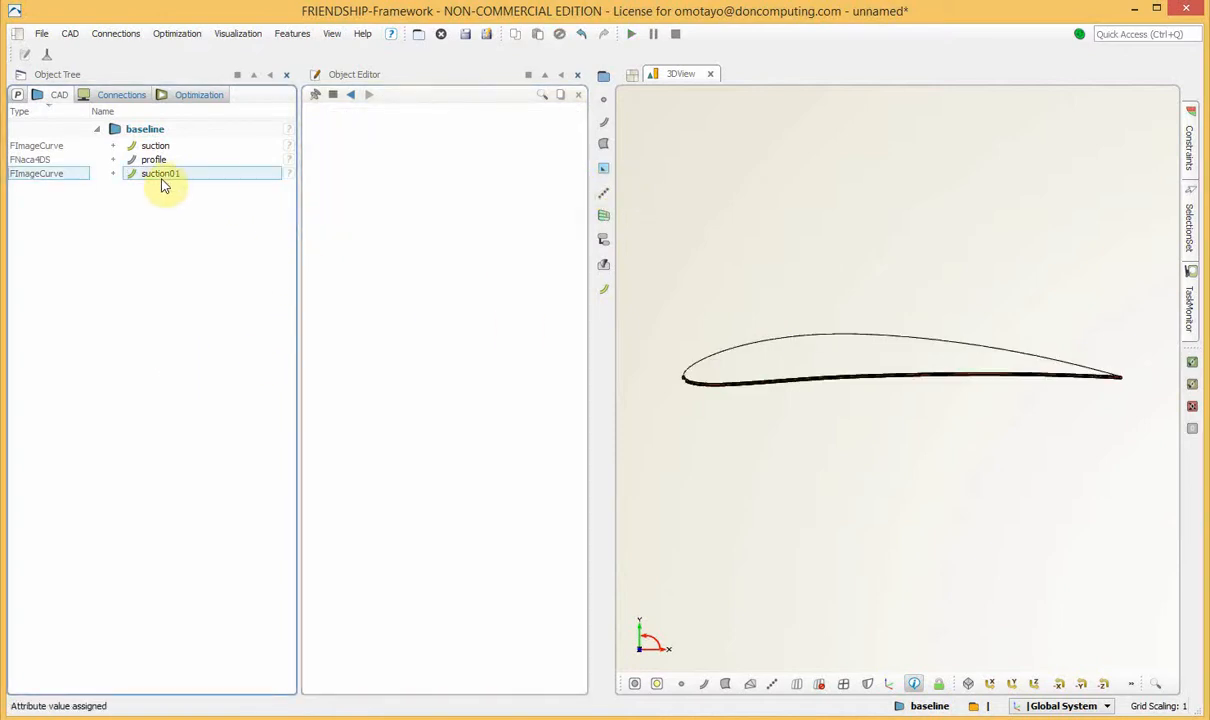
# Rename the image curve suction01 as pressure.
pyautogui.doubleClick(165, 176)
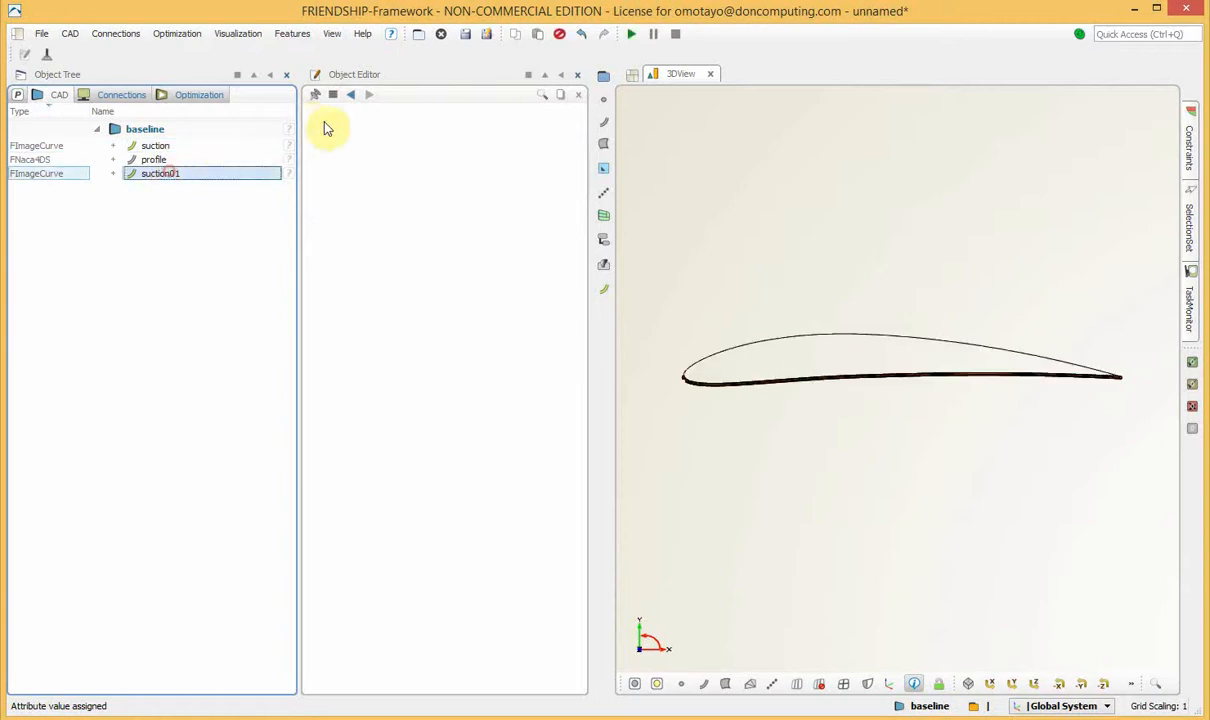
pyautogui.moveTo(388, 116); pyautogui.dragTo(262, 110)
pyautogui.write('pr')
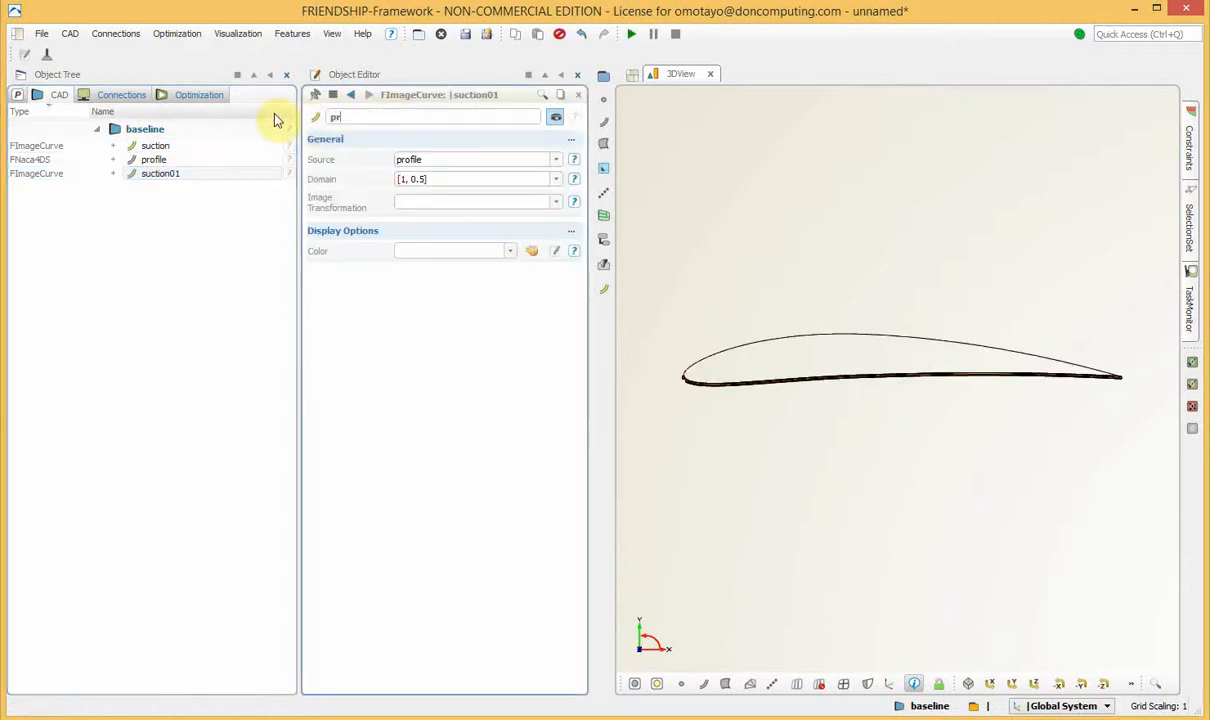
pyautogui.write('essure')
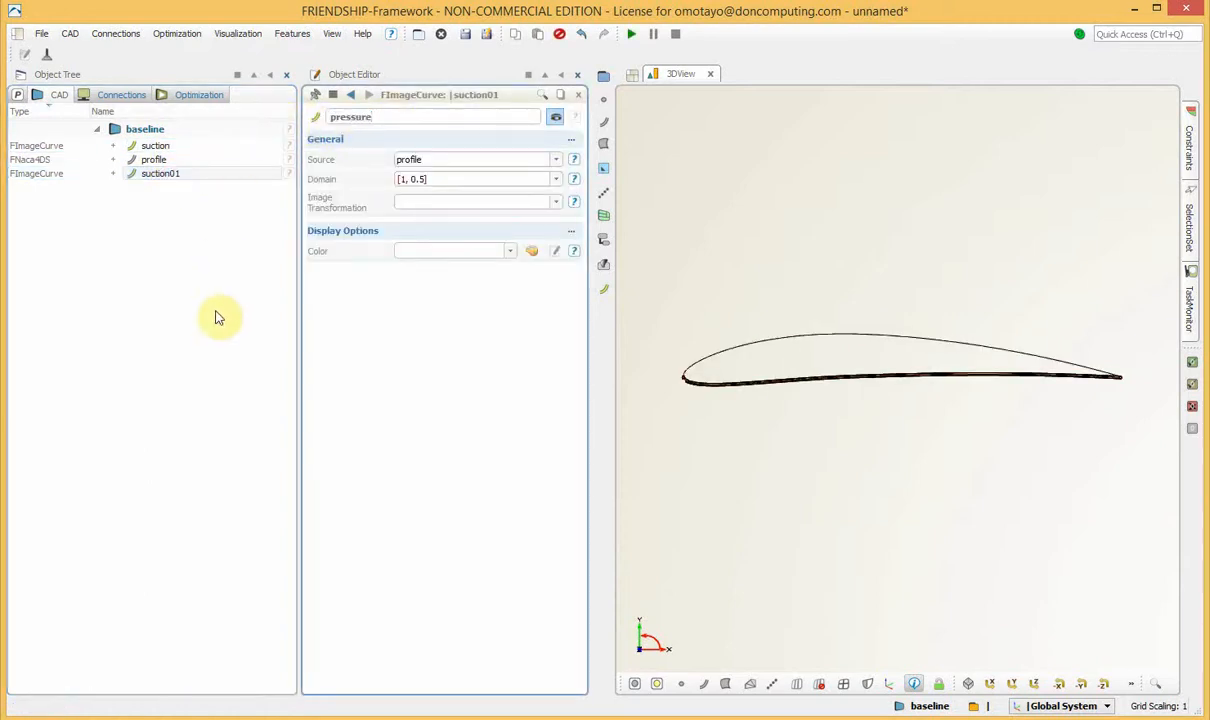
pyautogui.click(181, 345)
pyautogui.click(198, 180)
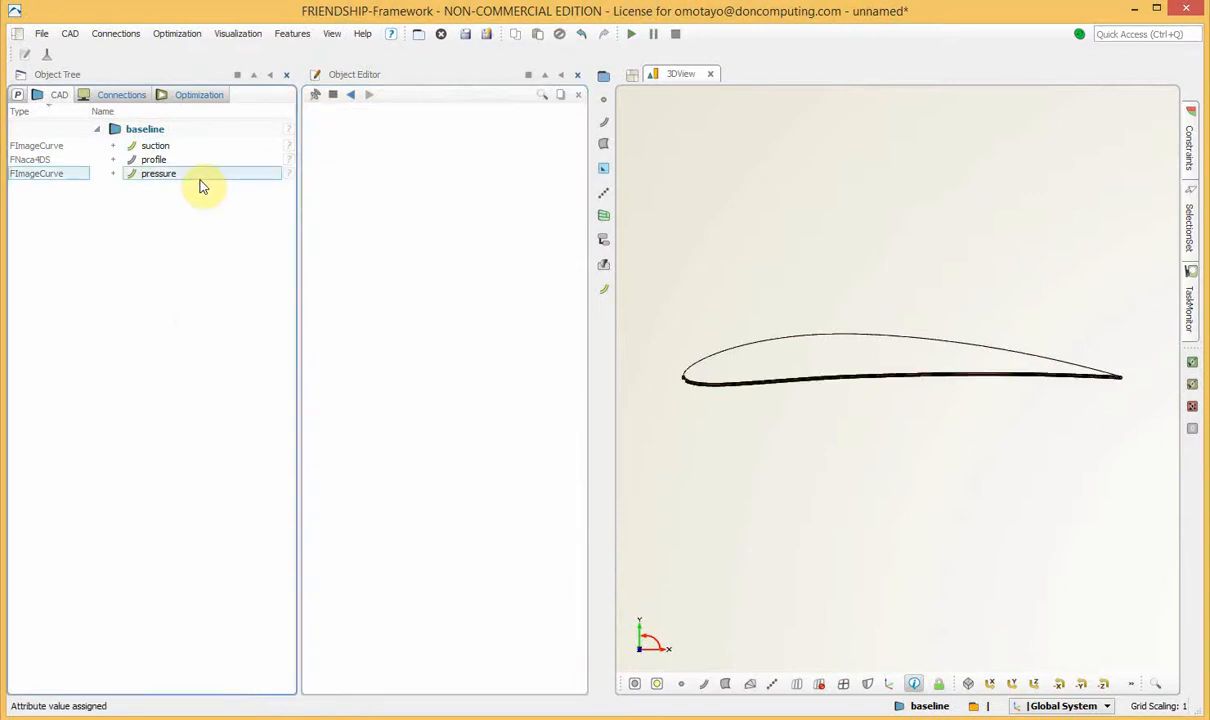
# Hide the profile curve so that only the suction and pressure image curves are displayed.
pyautogui.click(764, 286)
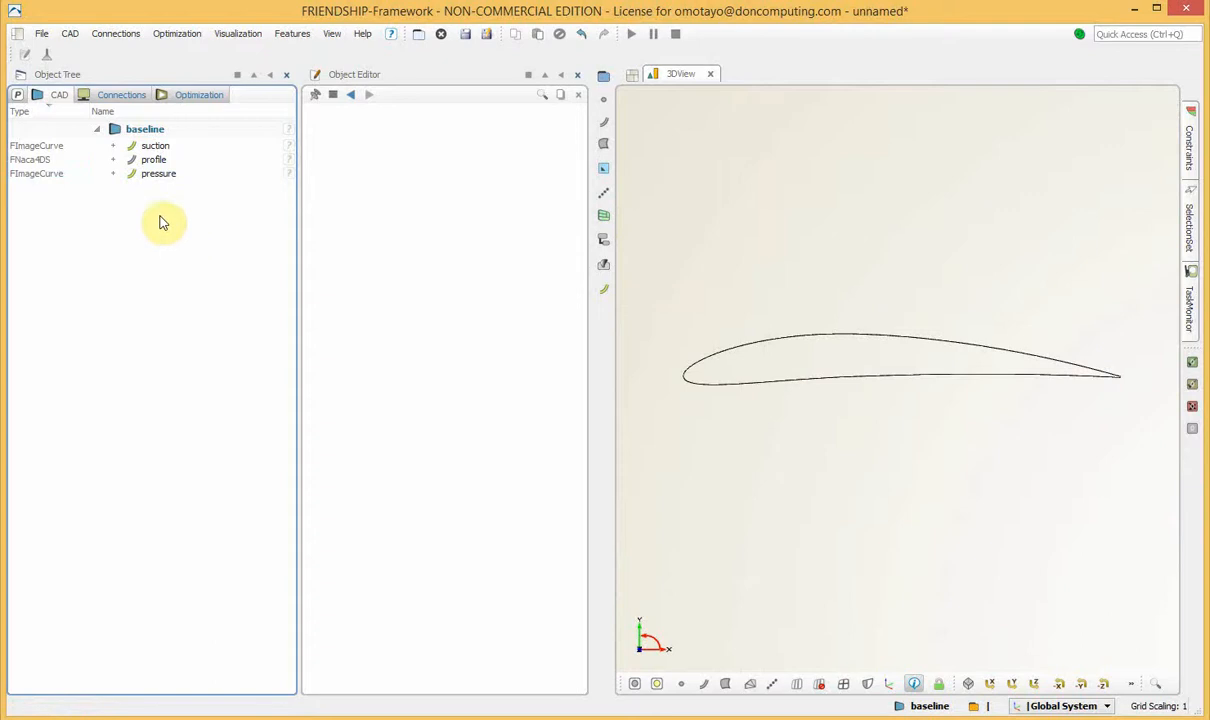
pyautogui.click(133, 163)
pyautogui.click(133, 163)
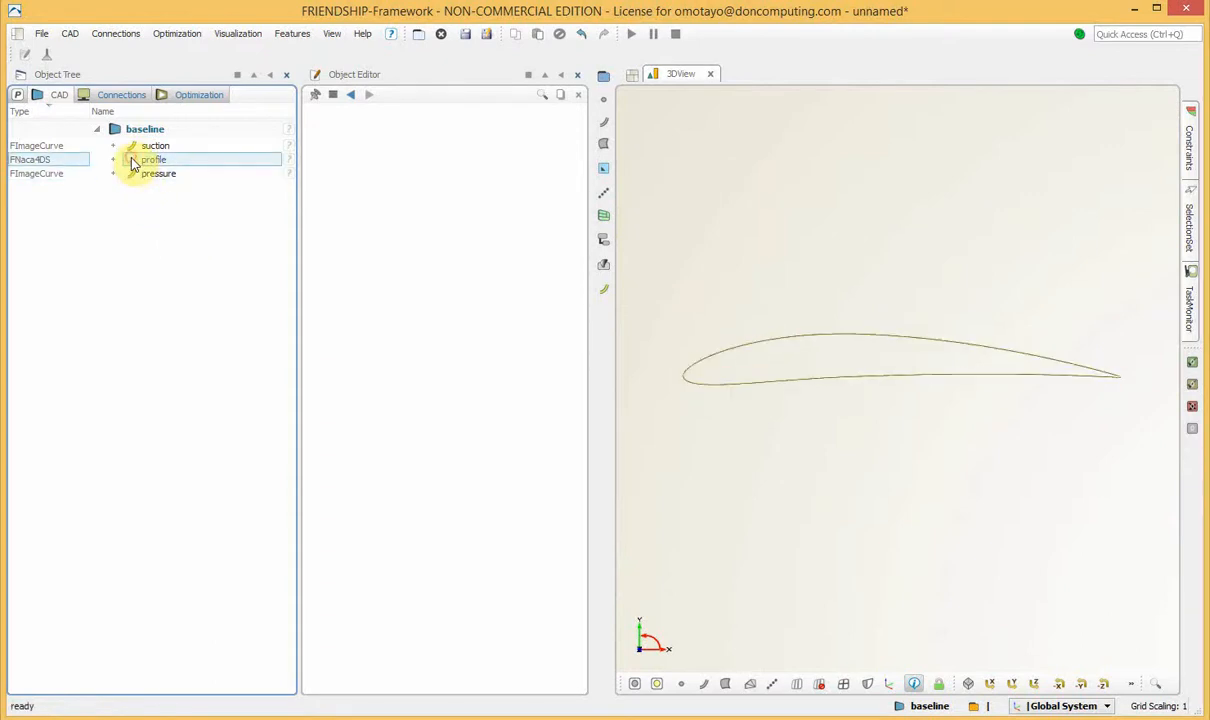
pyautogui.click(196, 380)
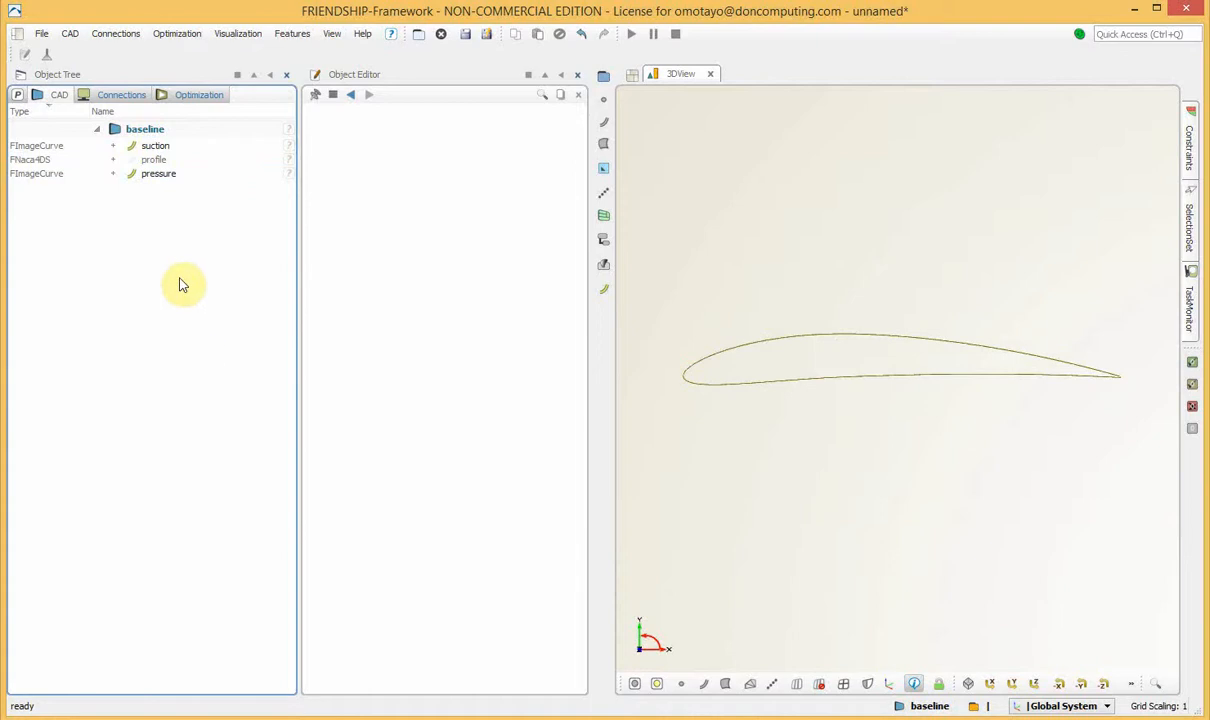
# Inspect the suction and pressure curves separately by hiding and showing each one in turn.
pyautogui.click(129, 176)
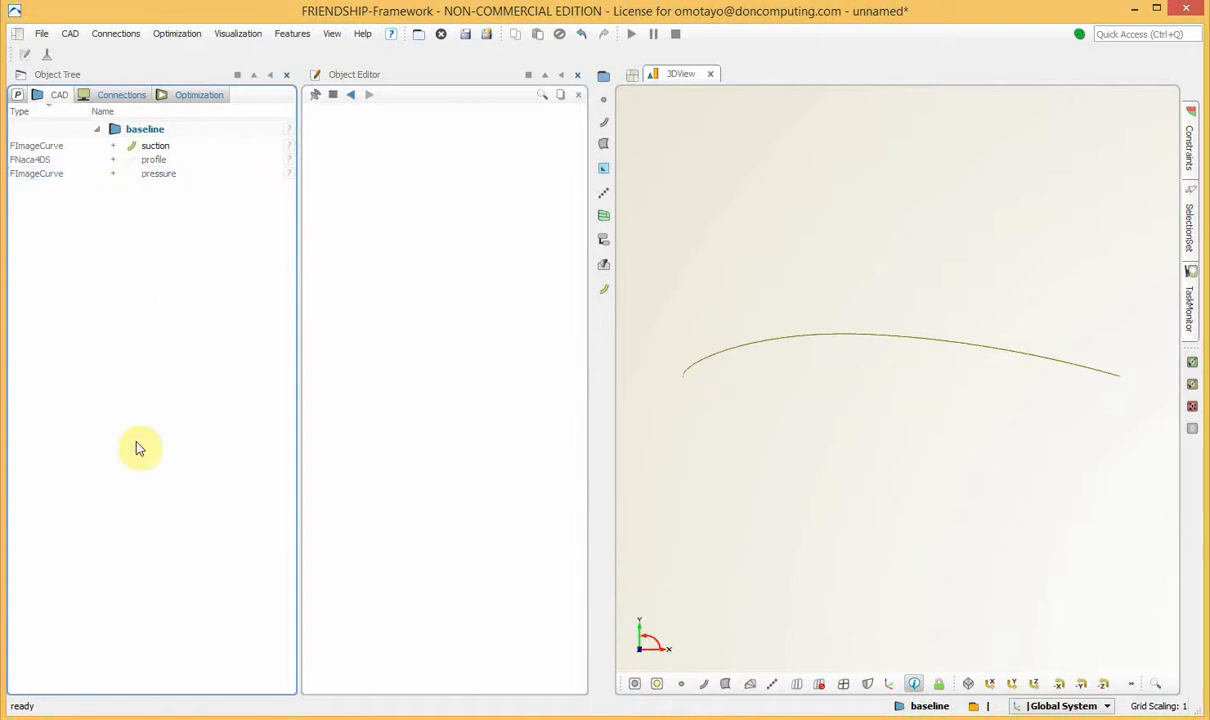
pyautogui.click(130, 178)
pyautogui.click(129, 147)
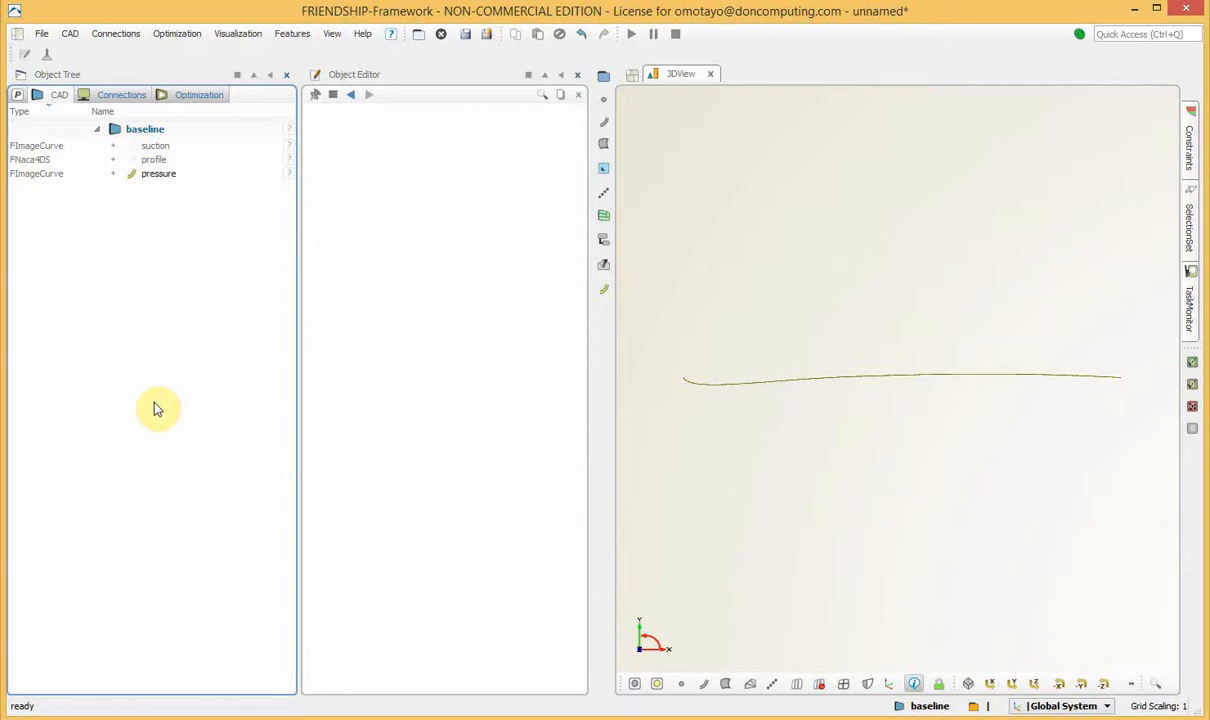
pyautogui.click(130, 147)
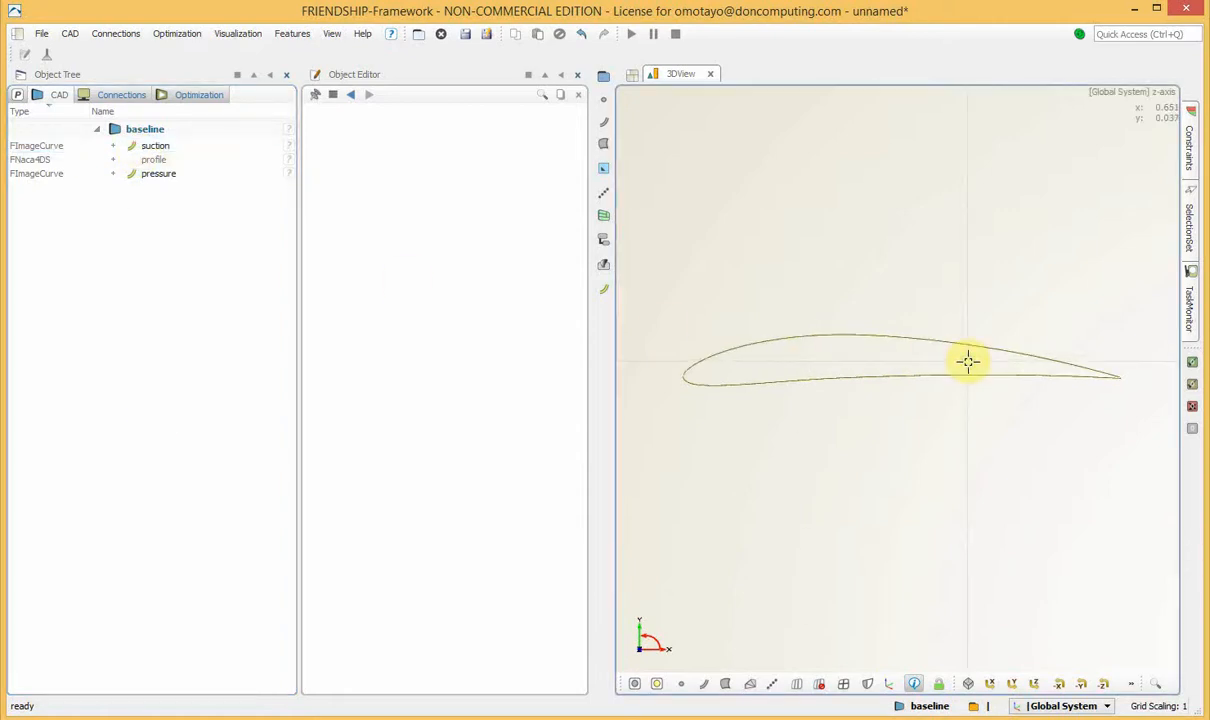
# Create a line for the open trailing edge of the profile and name it trailingedge.
pyautogui.moveTo(964, 359); pyautogui.dragTo(778, 354, button='middle')
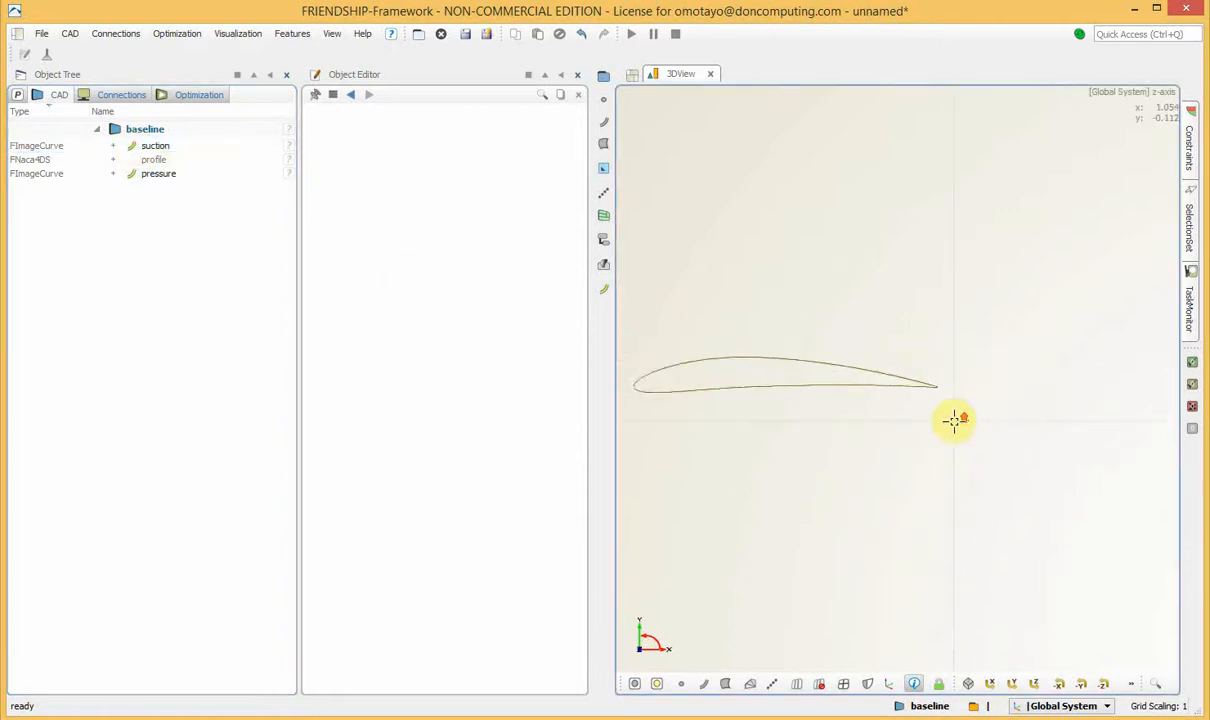
pyautogui.scroll(10, 953, 422)
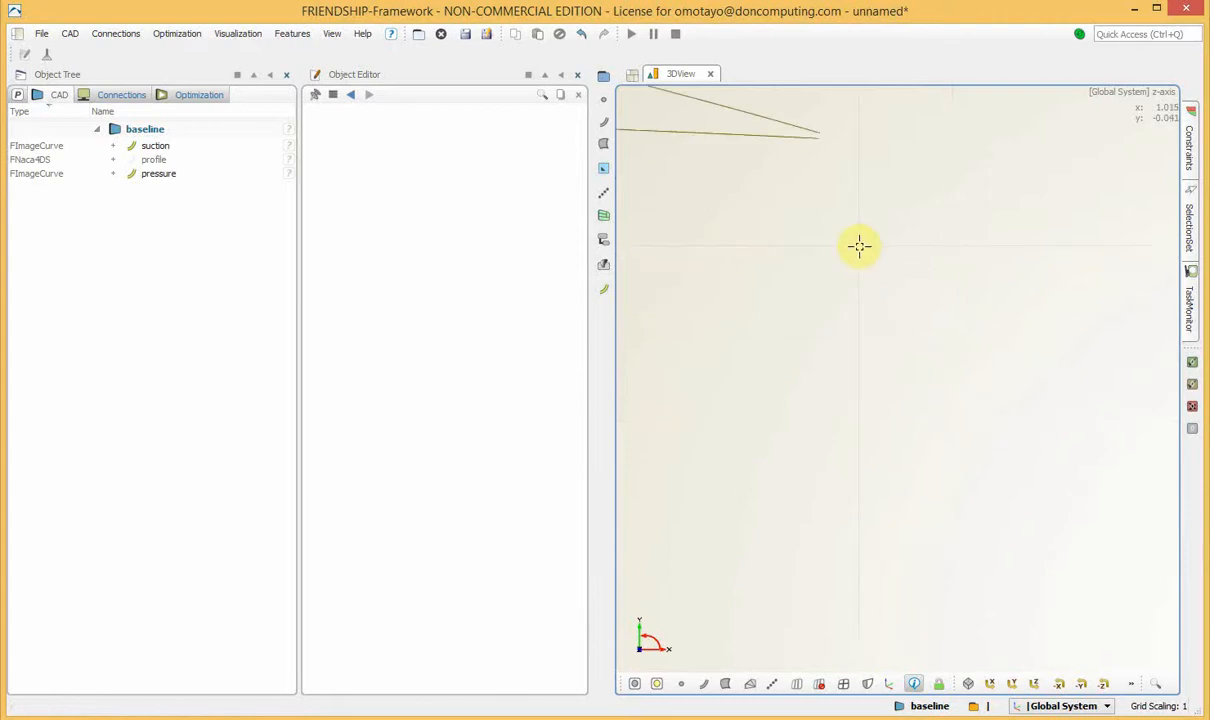
pyautogui.moveTo(853, 251); pyautogui.dragTo(924, 400, button='middle')
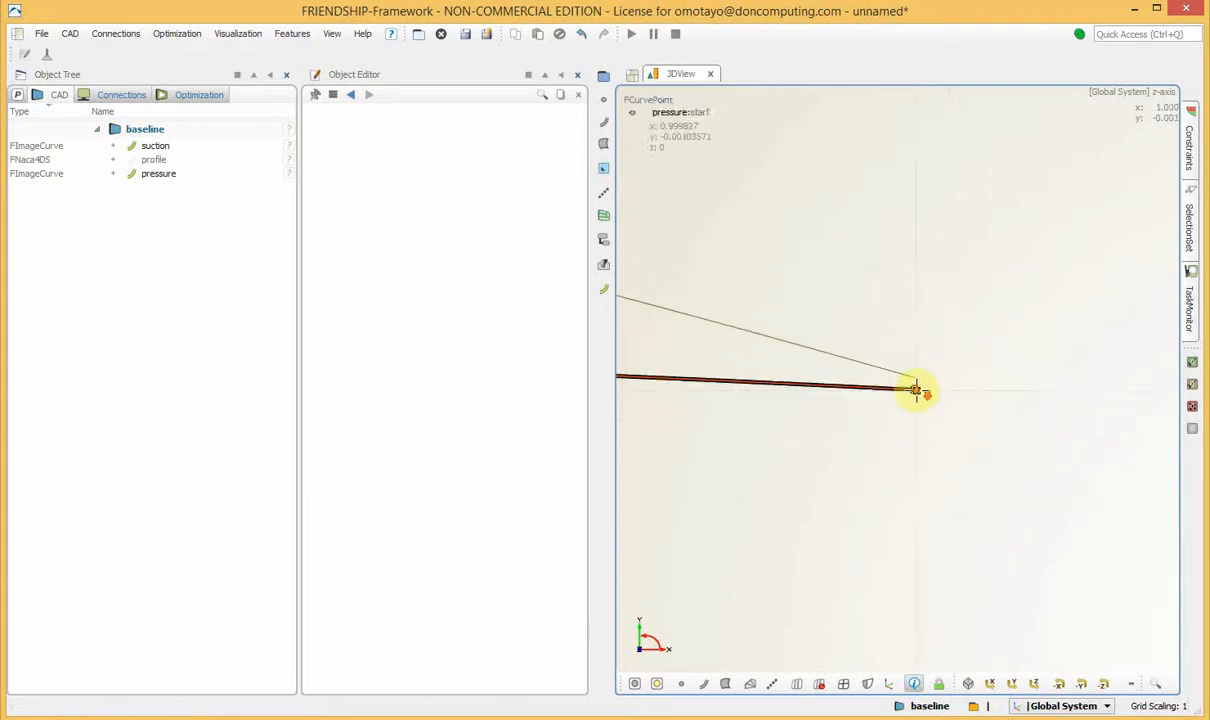
pyautogui.moveTo(913, 389); pyautogui.dragTo(942, 289)
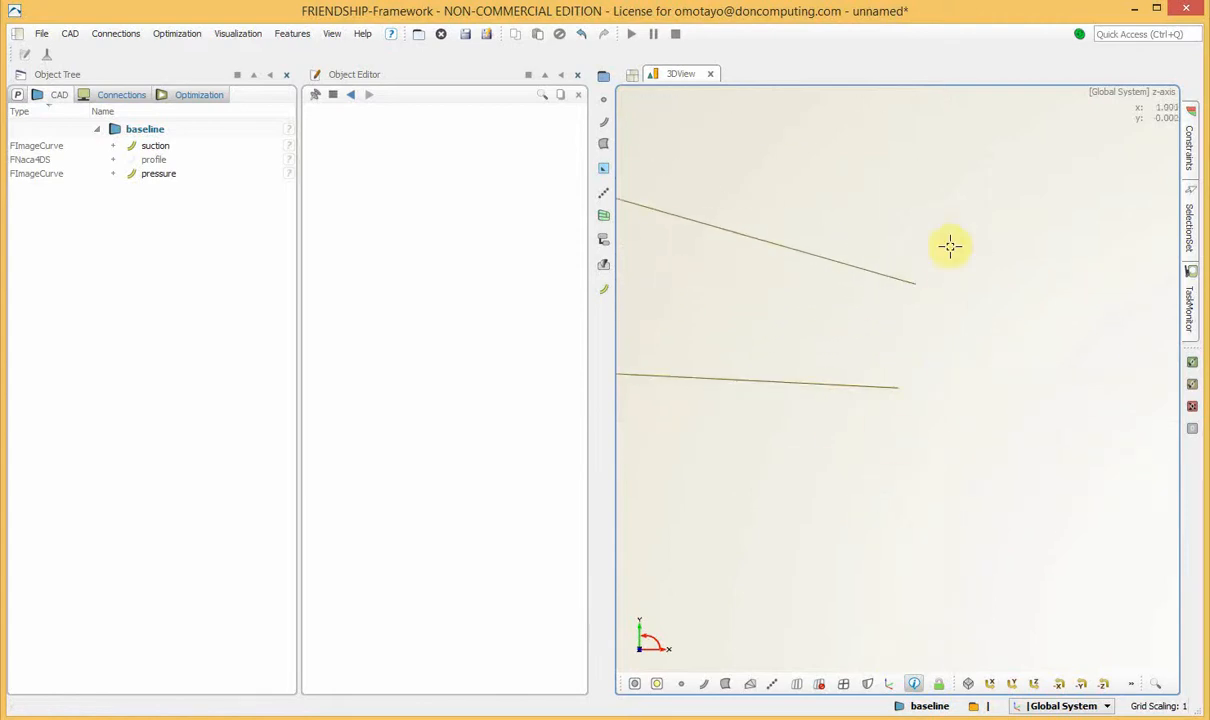
pyautogui.click(72, 34)
pyautogui.moveTo(108, 108)
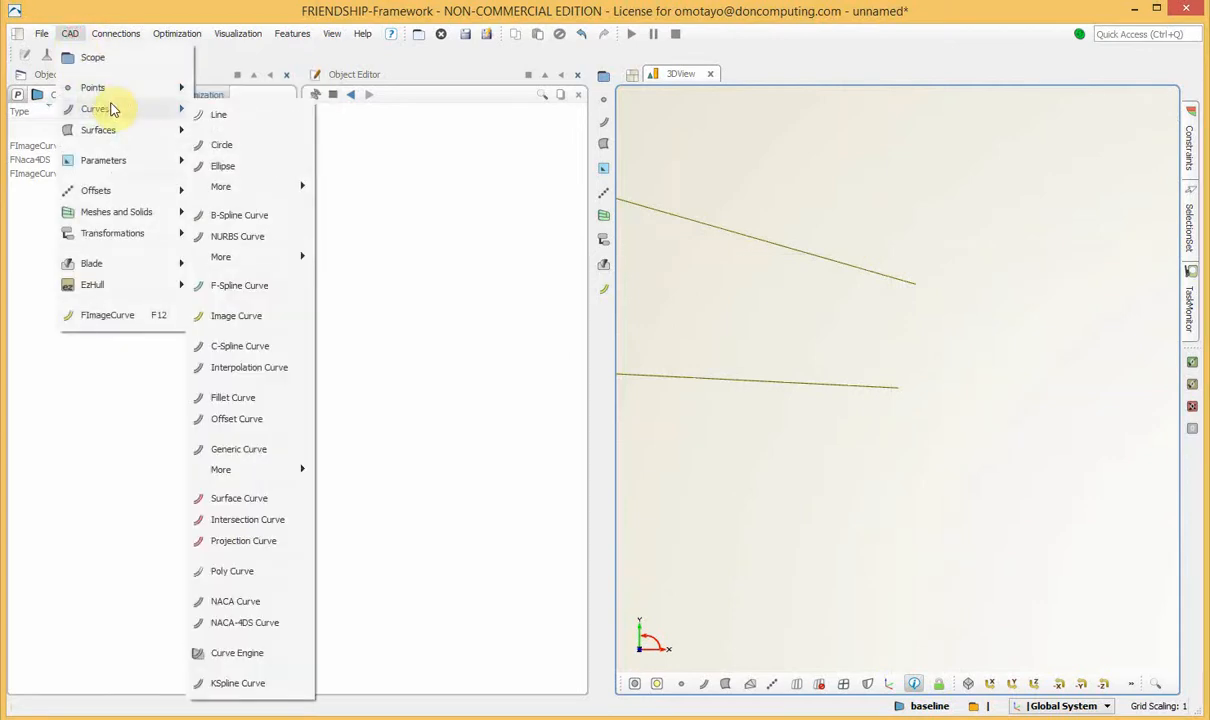
pyautogui.click(243, 115)
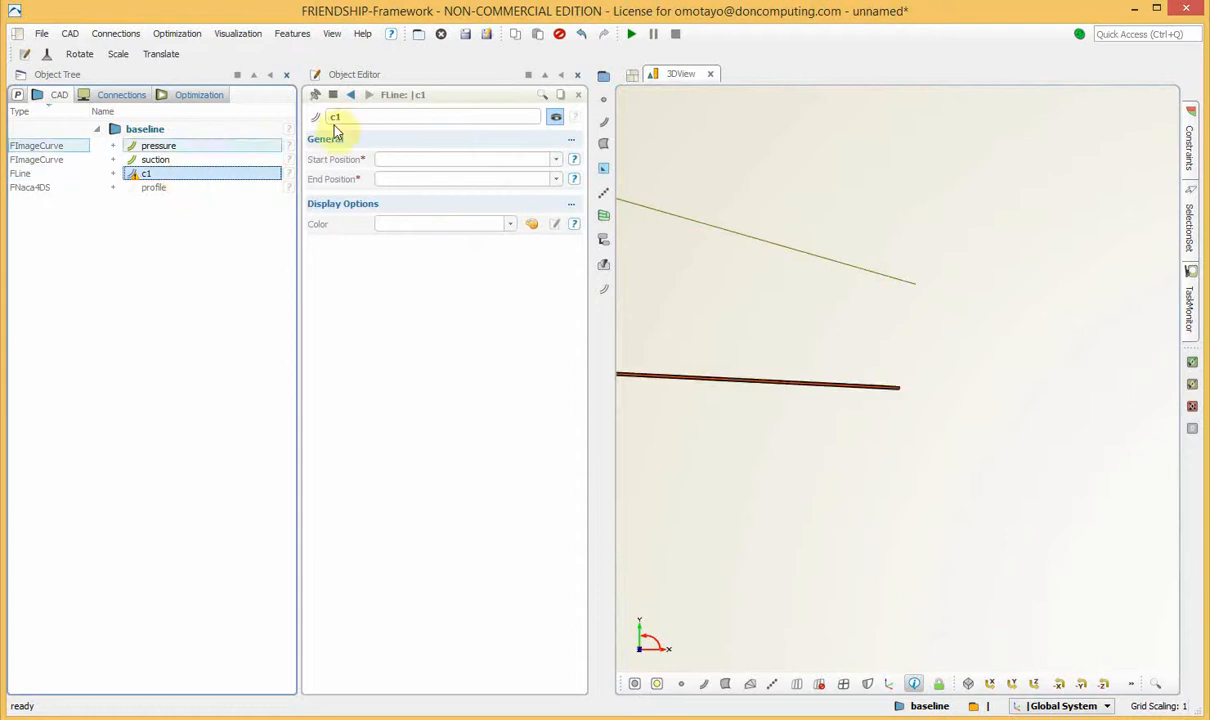
pyautogui.doubleClick(365, 116)
pyautogui.write('trailingedge')
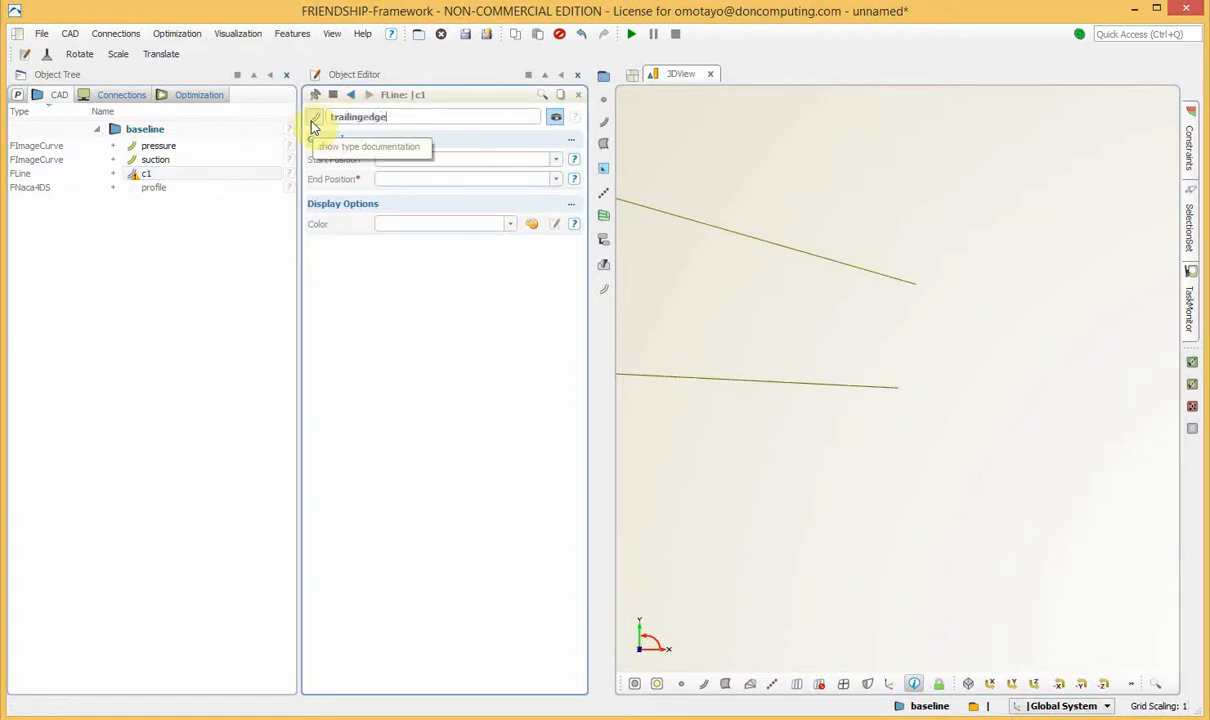
pyautogui.click(211, 352)
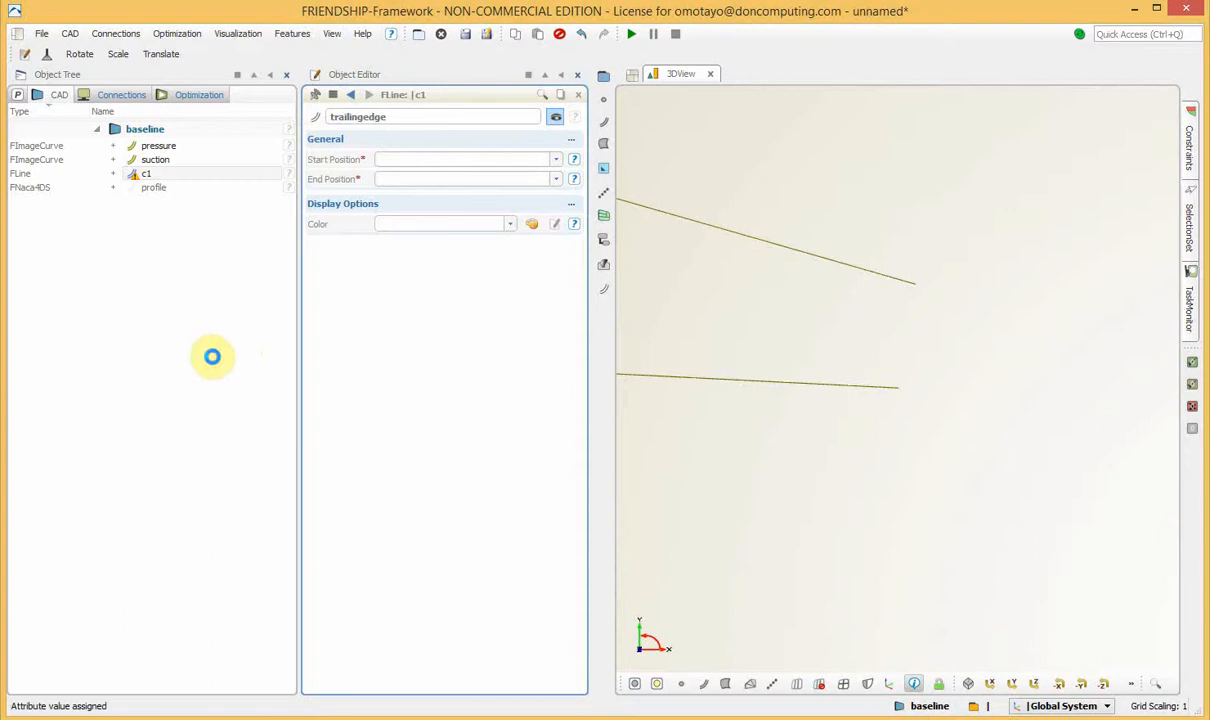
# Set the start position of the trailingedge line to the start point of the suction curve.
pyautogui.click(207, 177)
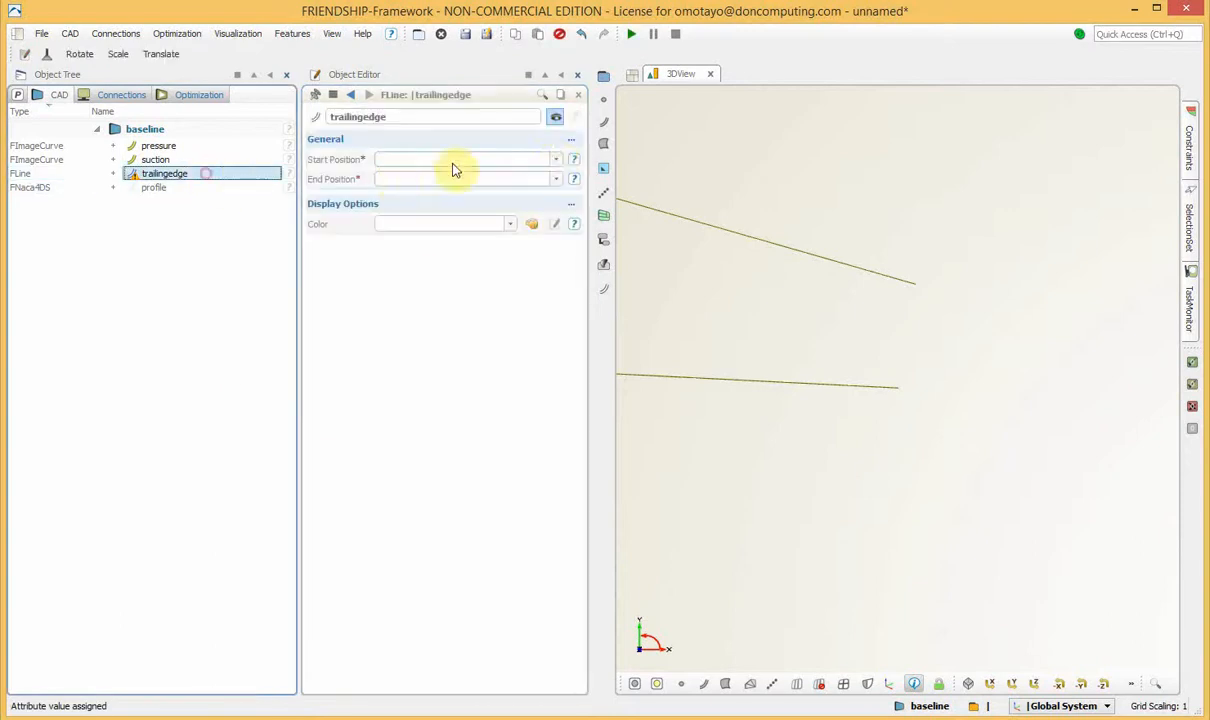
pyautogui.click(558, 162)
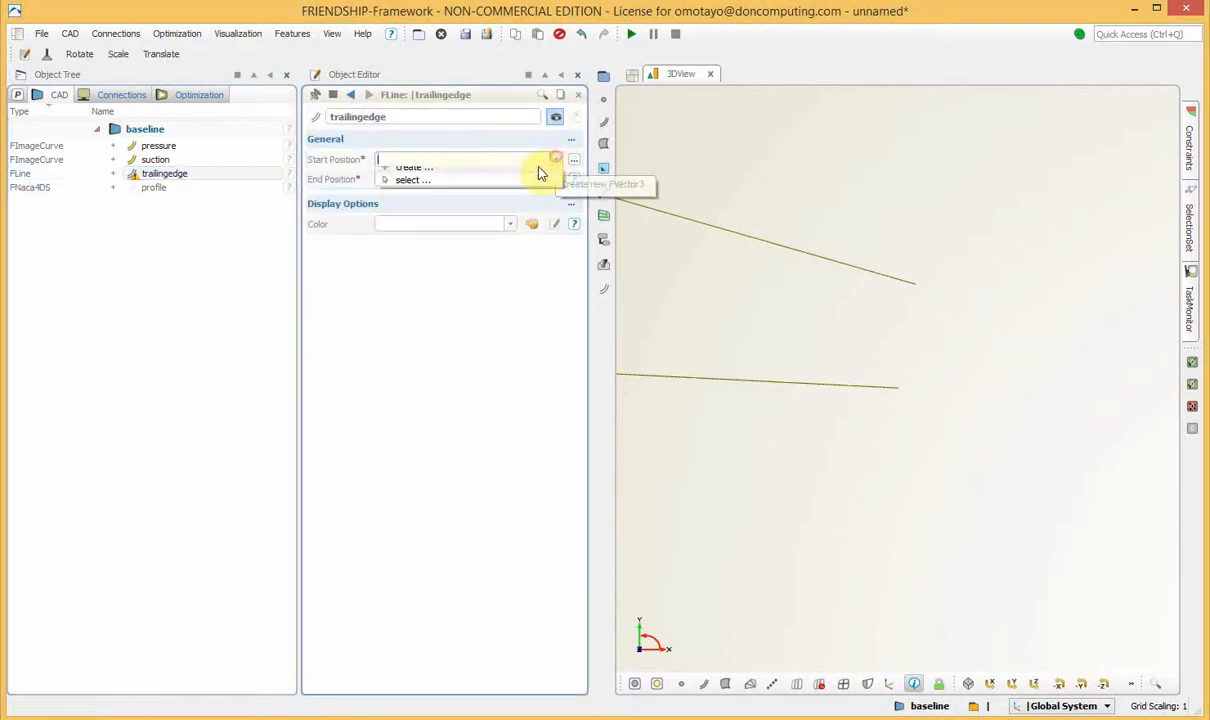
pyautogui.click(449, 190)
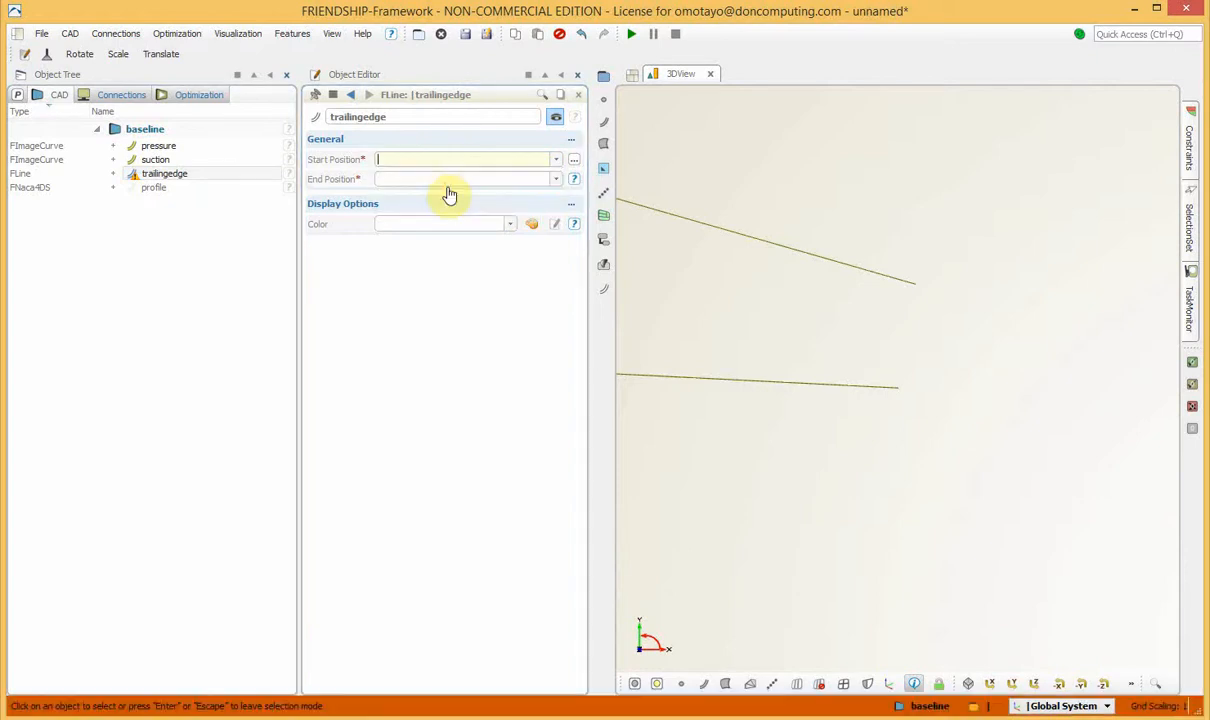
pyautogui.click(914, 287)
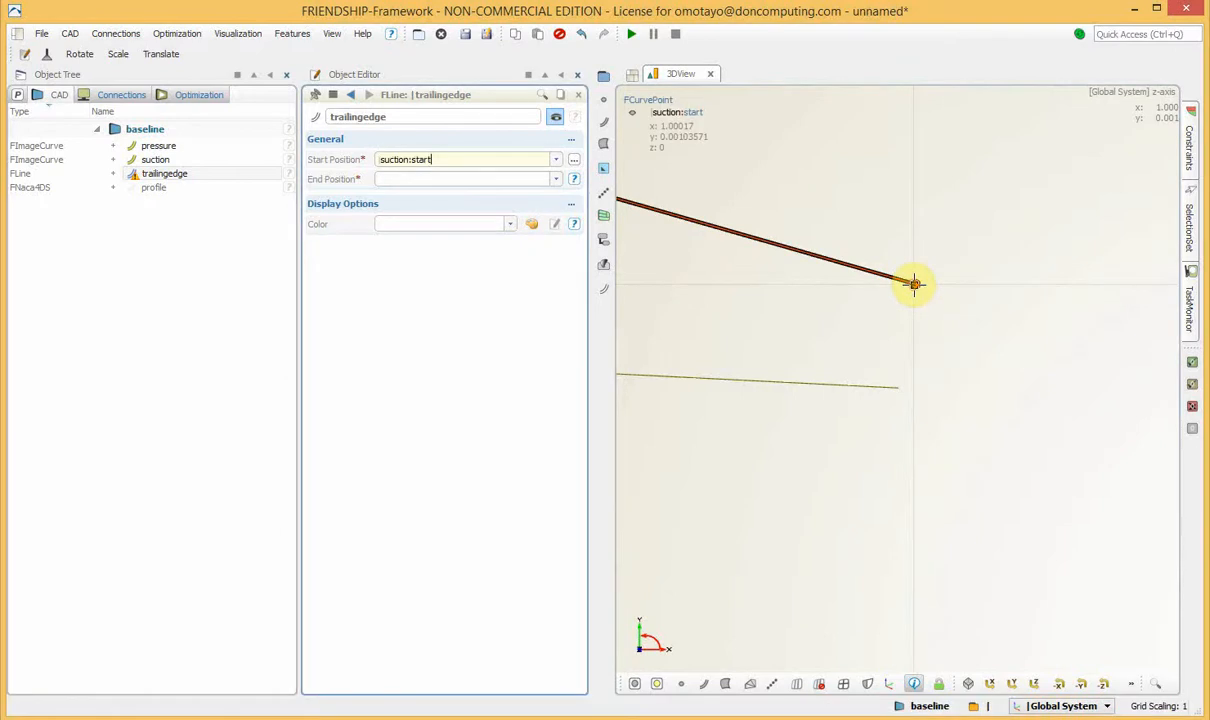
# Set the end position of the trailingedge line to the start point of the pressure curve.
pyautogui.click(560, 180)
pyautogui.click(557, 193)
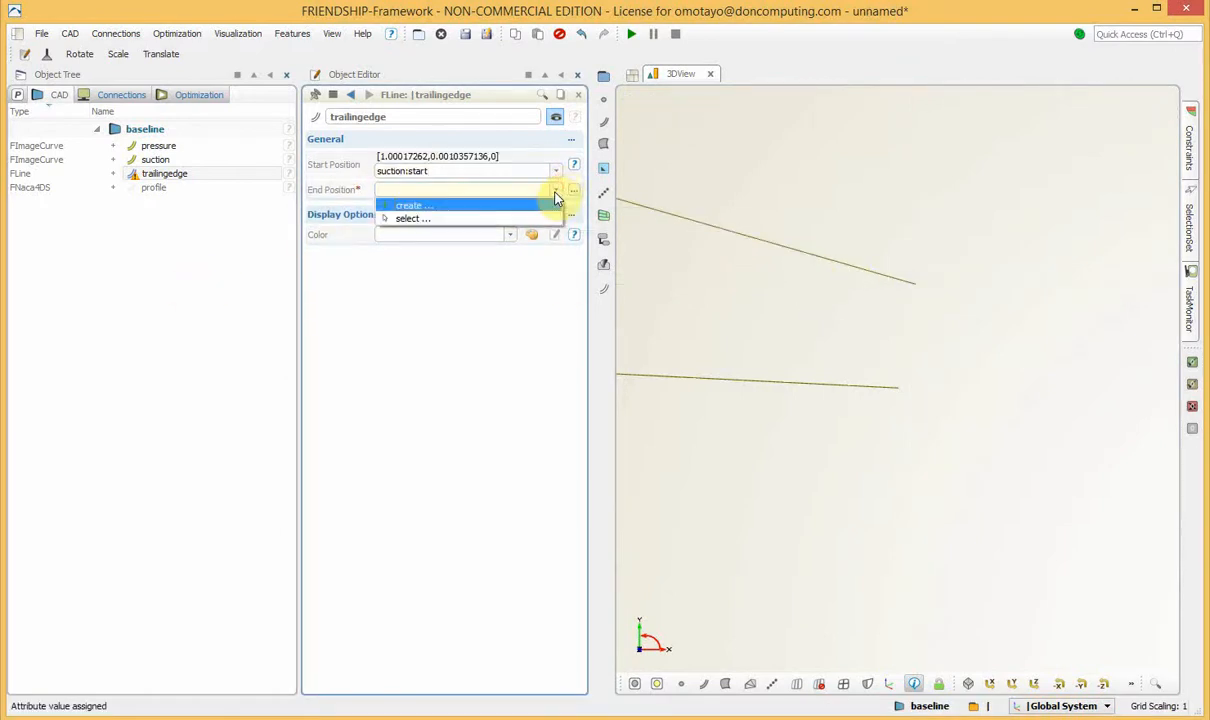
pyautogui.click(446, 219)
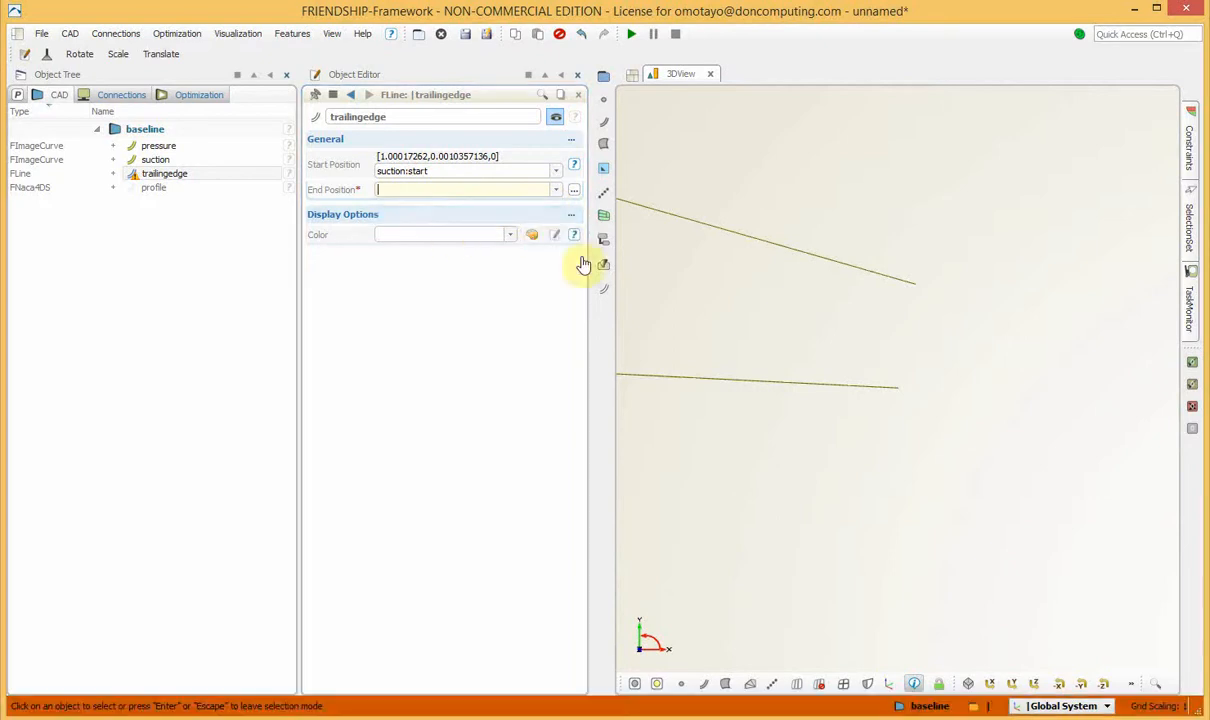
pyautogui.click(893, 387)
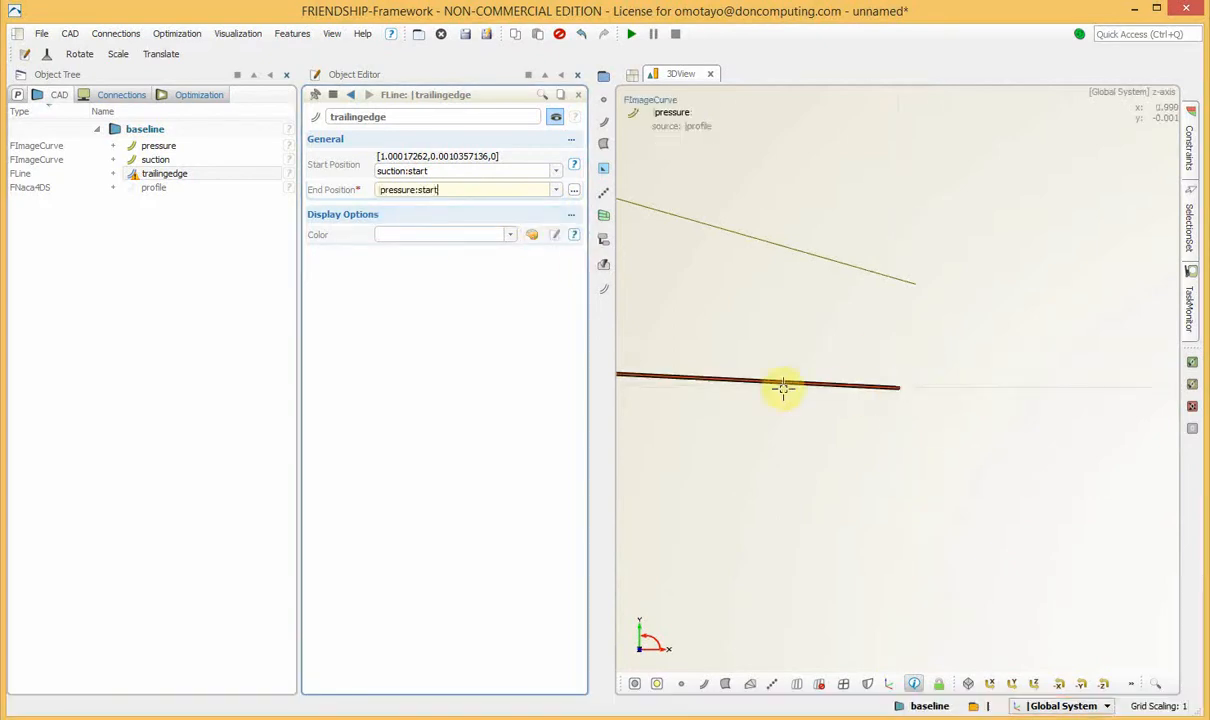
pyautogui.click(184, 354)
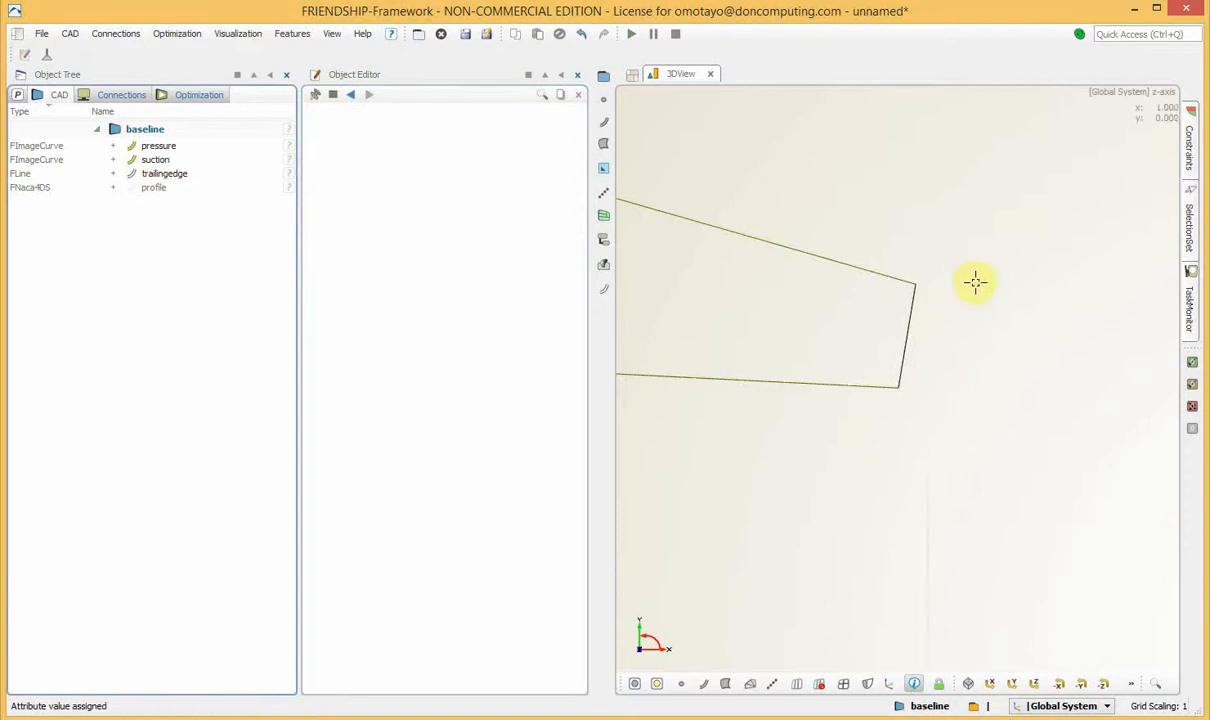
# Examine the trailing edge closure up close and the outline of the whole profile.
pyautogui.moveTo(738, 321); pyautogui.dragTo(999, 383, button='middle')
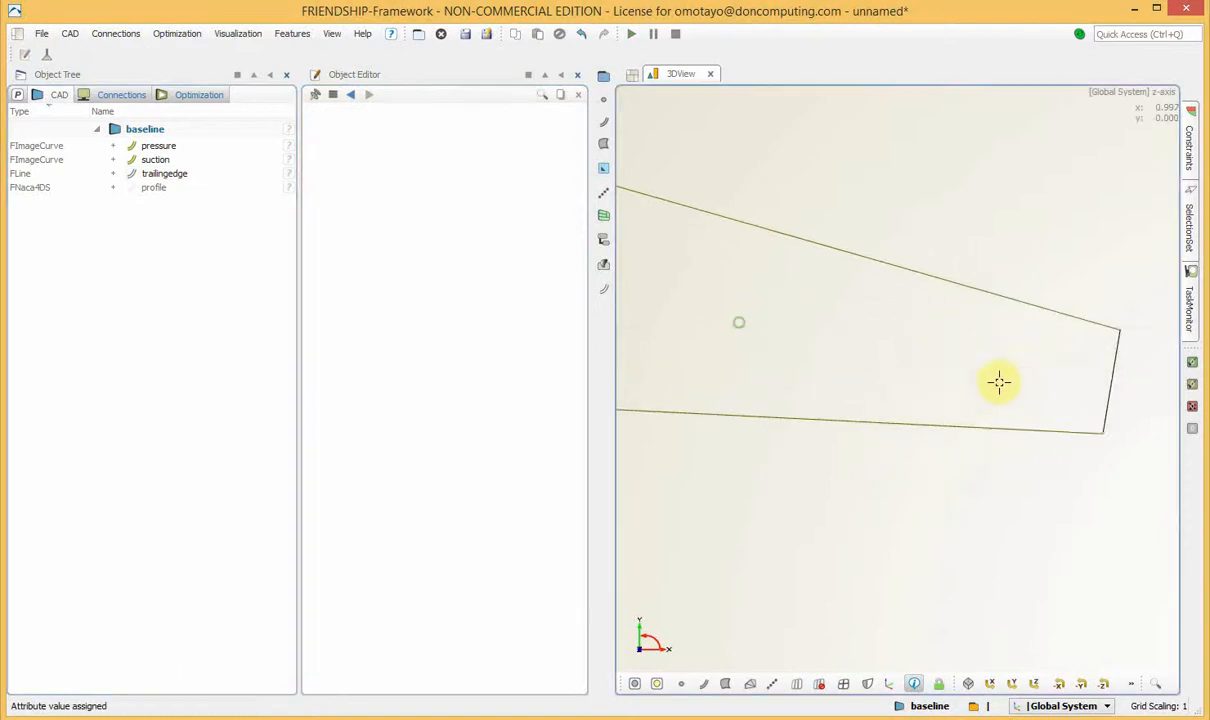
pyautogui.scroll(-9, 845, 382)
pyautogui.scroll(-7, 845, 382)
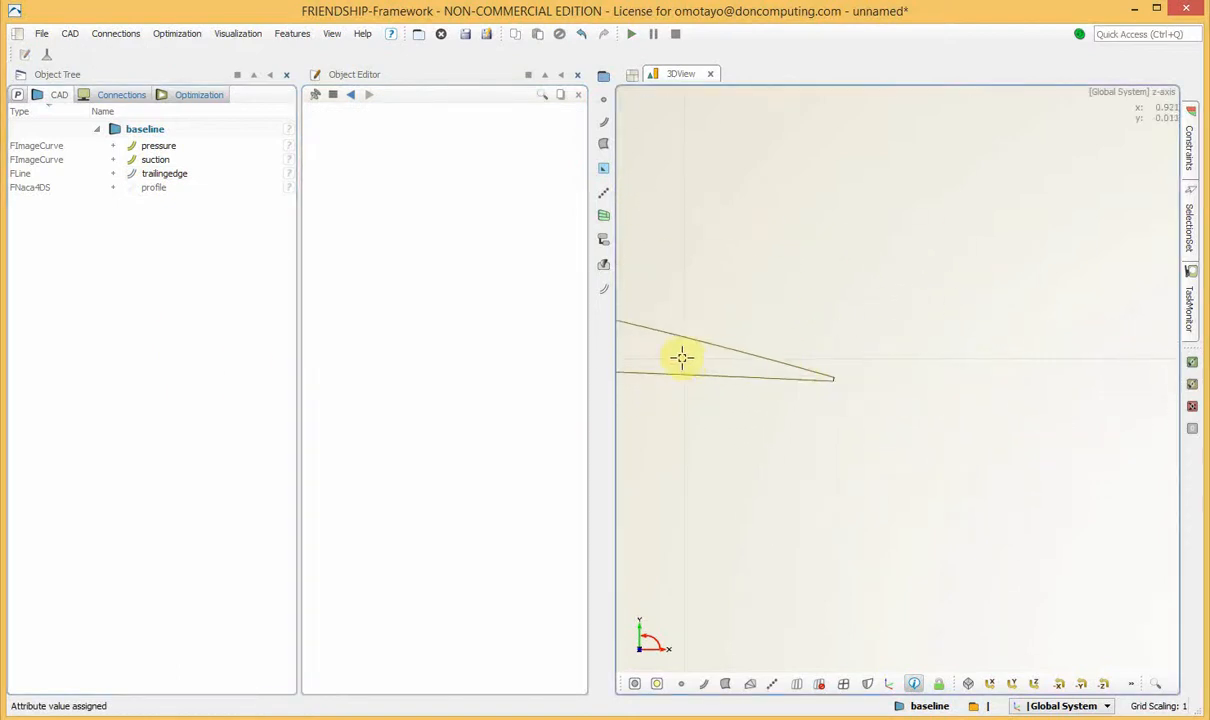
pyautogui.moveTo(680, 356); pyautogui.dragTo(1087, 371, button='middle')
pyautogui.scroll(-10, 849, 375)
pyautogui.scroll(3, 816, 373)
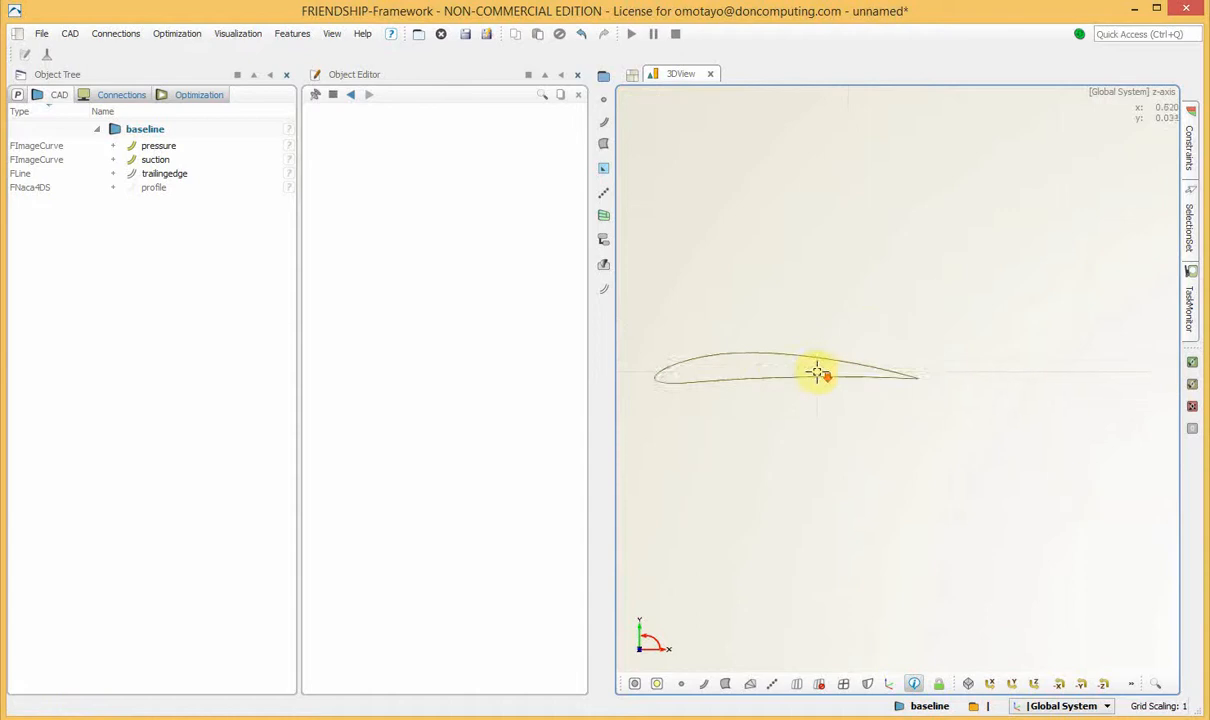
pyautogui.moveTo(730, 361); pyautogui.dragTo(872, 369, button='middle')
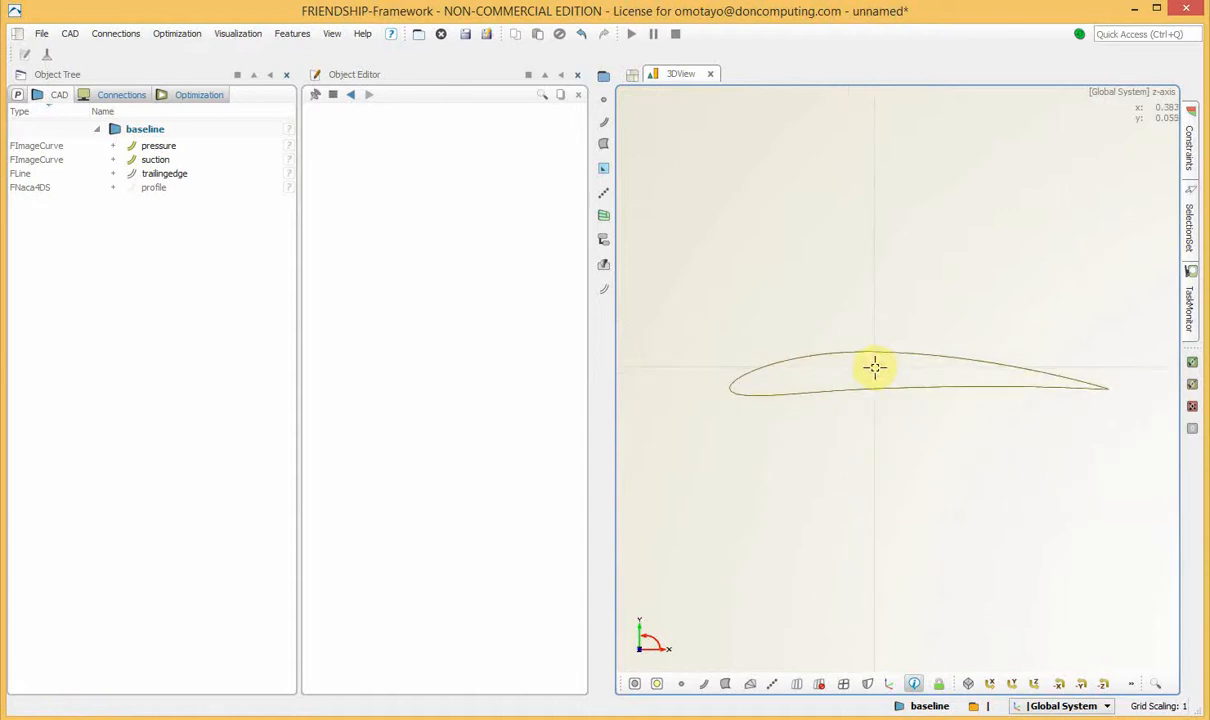
pyautogui.scroll(2, 874, 367)
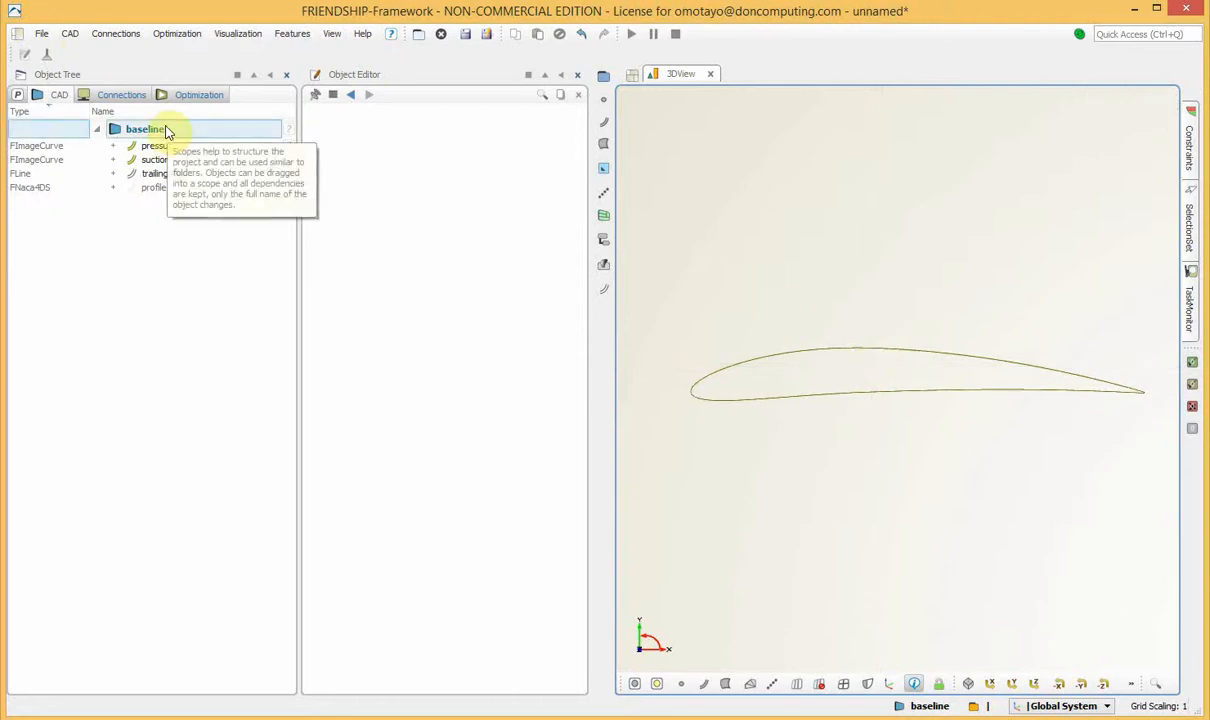
# Create a rotation transformation in the baseline design and name it RZ.
pyautogui.click(70, 34)
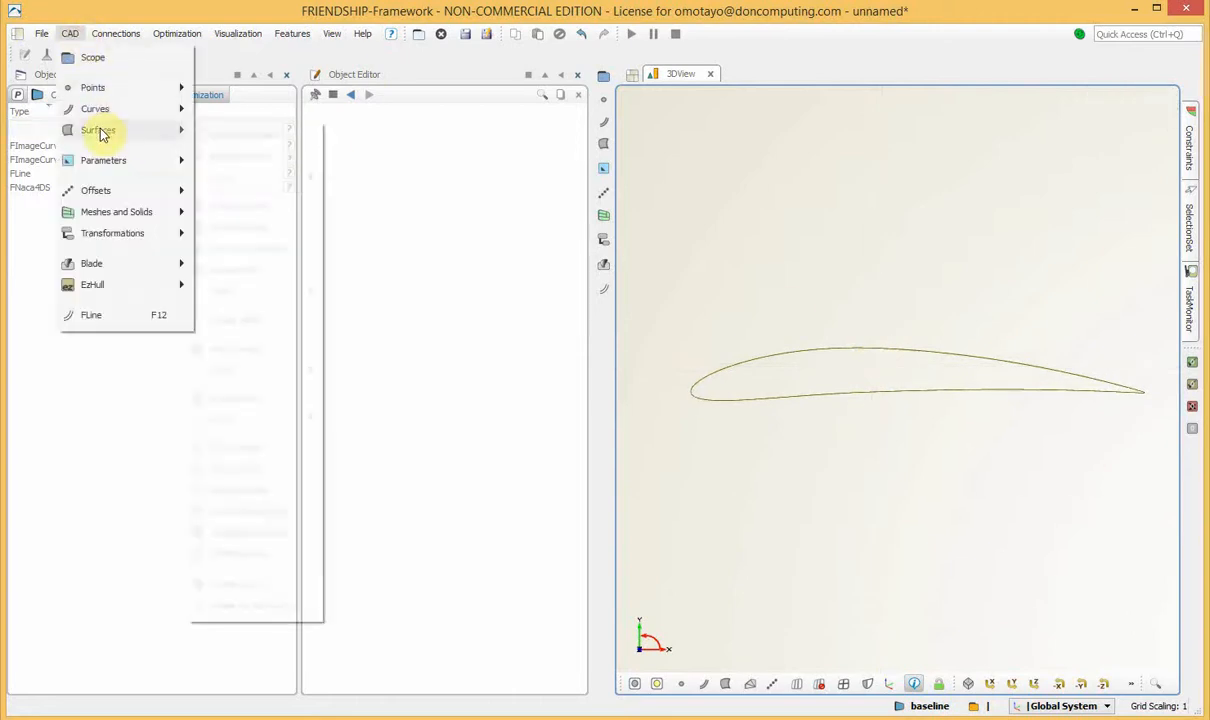
pyautogui.moveTo(121, 234)
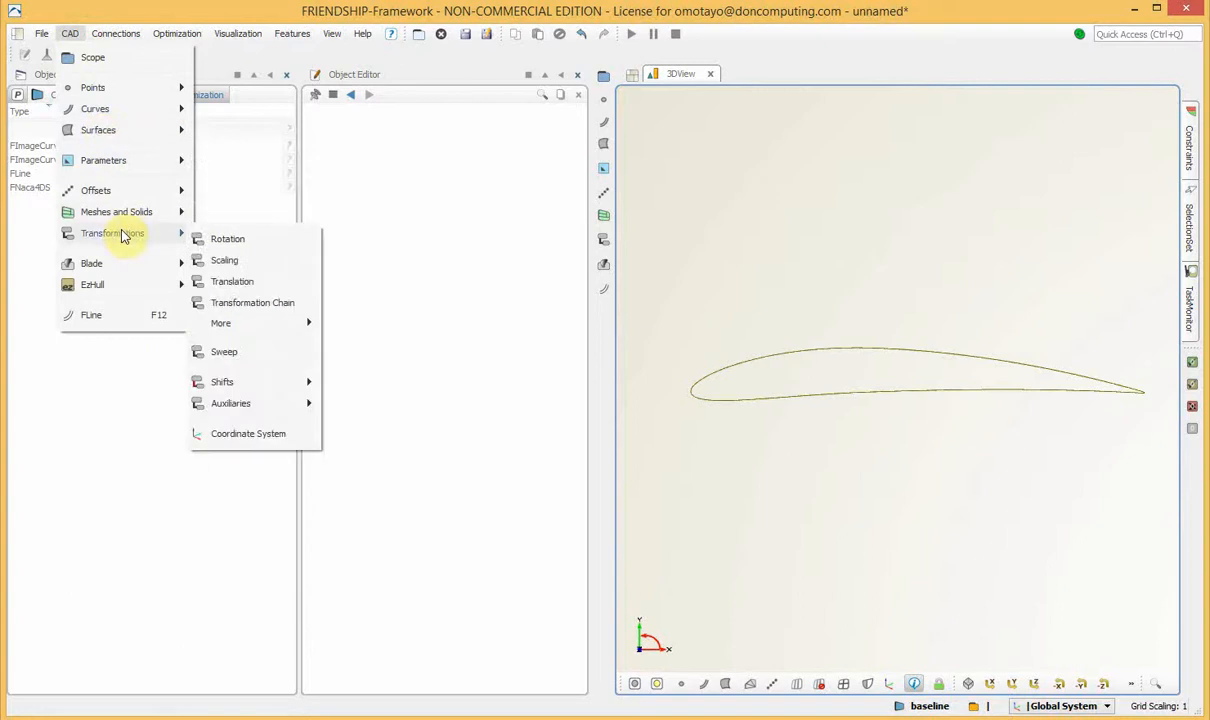
pyautogui.click(236, 243)
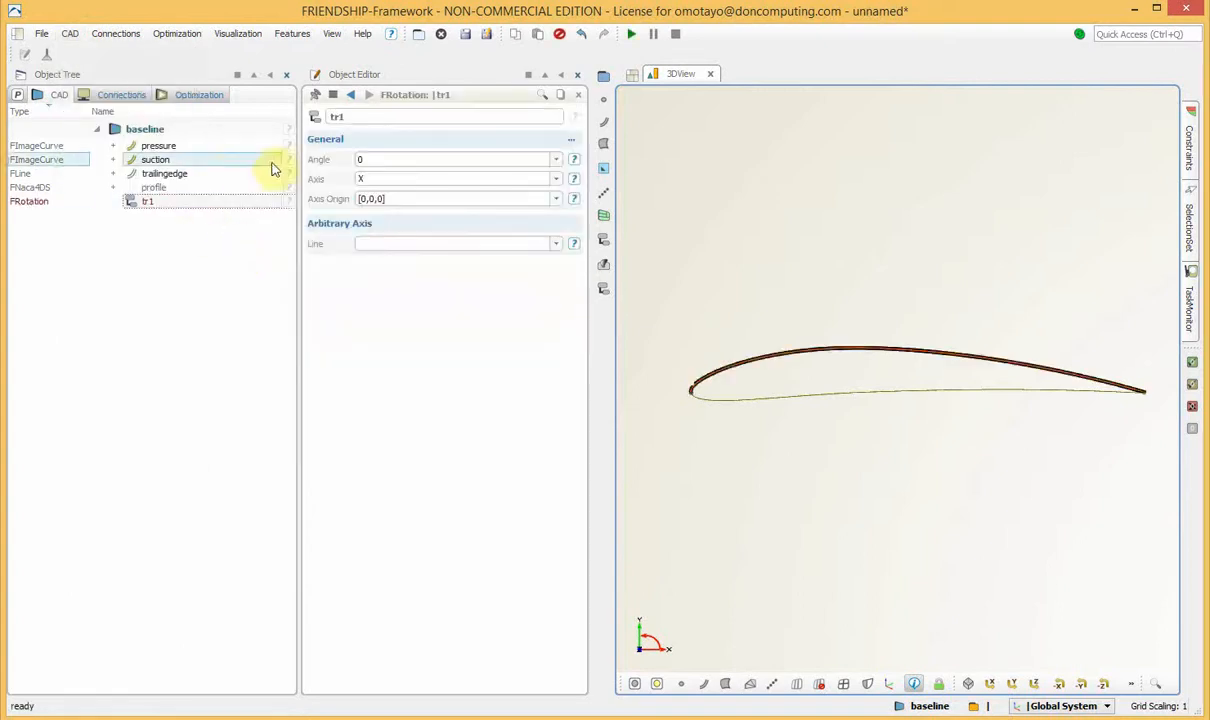
pyautogui.click(199, 202)
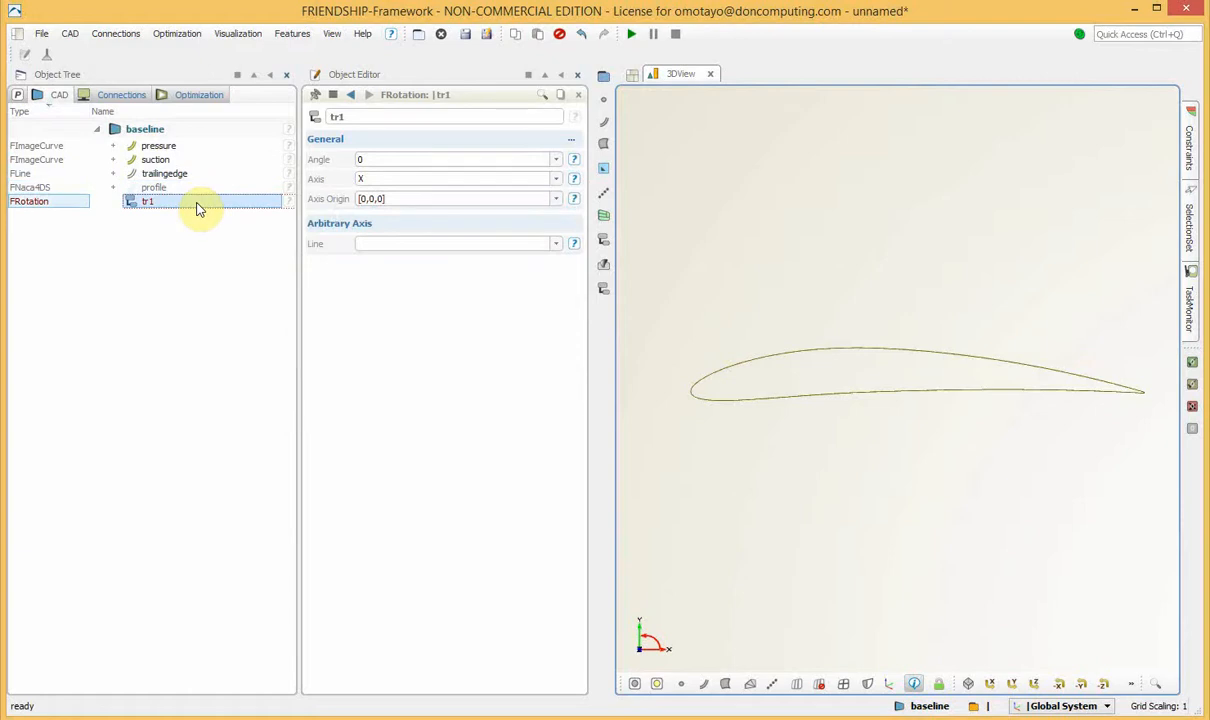
pyautogui.click(198, 208)
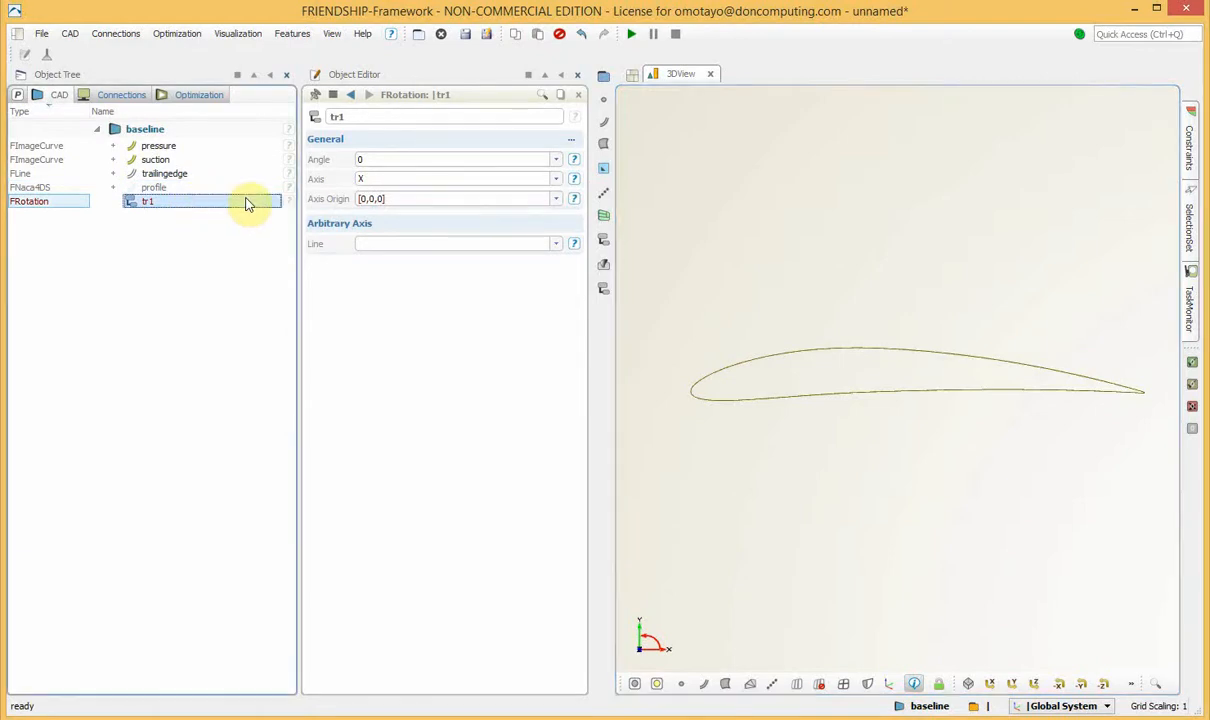
pyautogui.moveTo(356, 116); pyautogui.dragTo(313, 119)
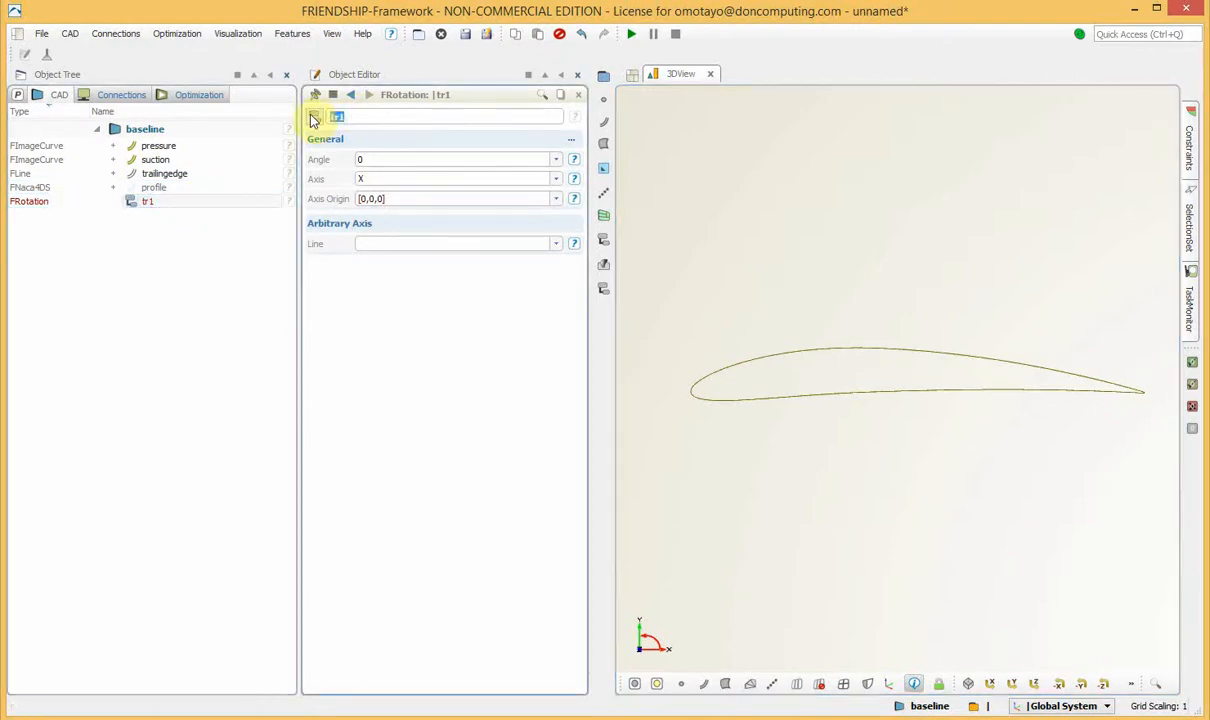
pyautogui.write('RZ')
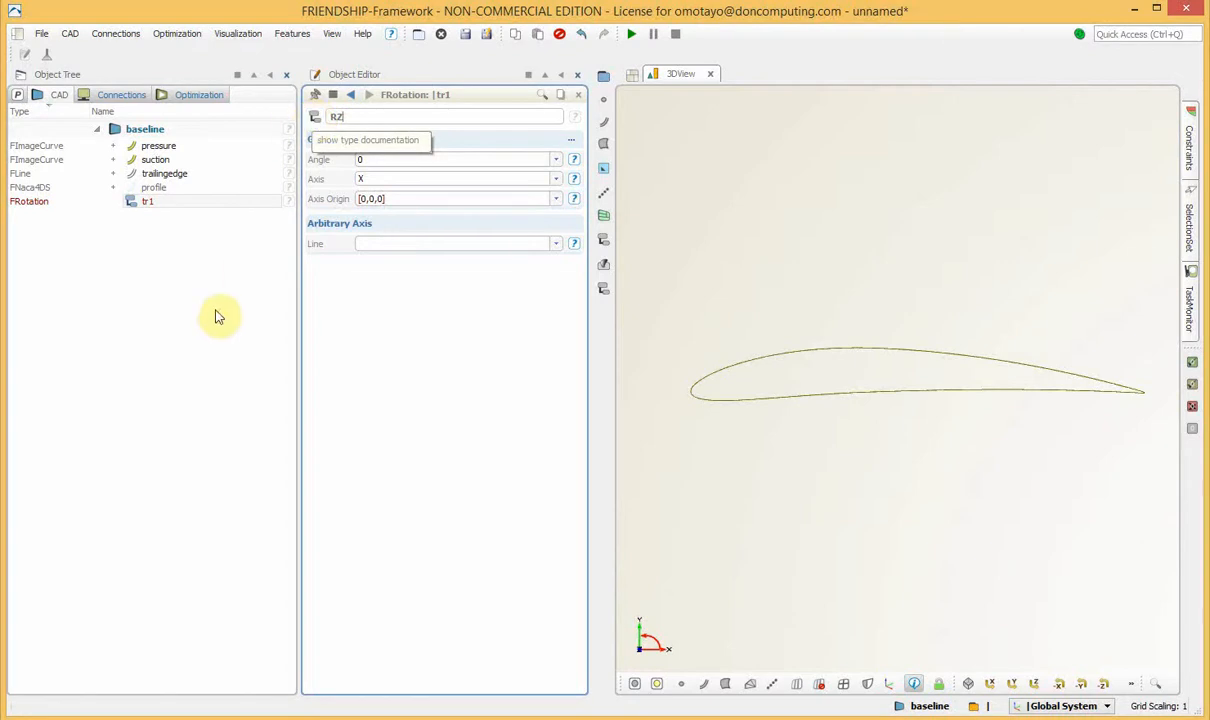
pyautogui.press('Return')
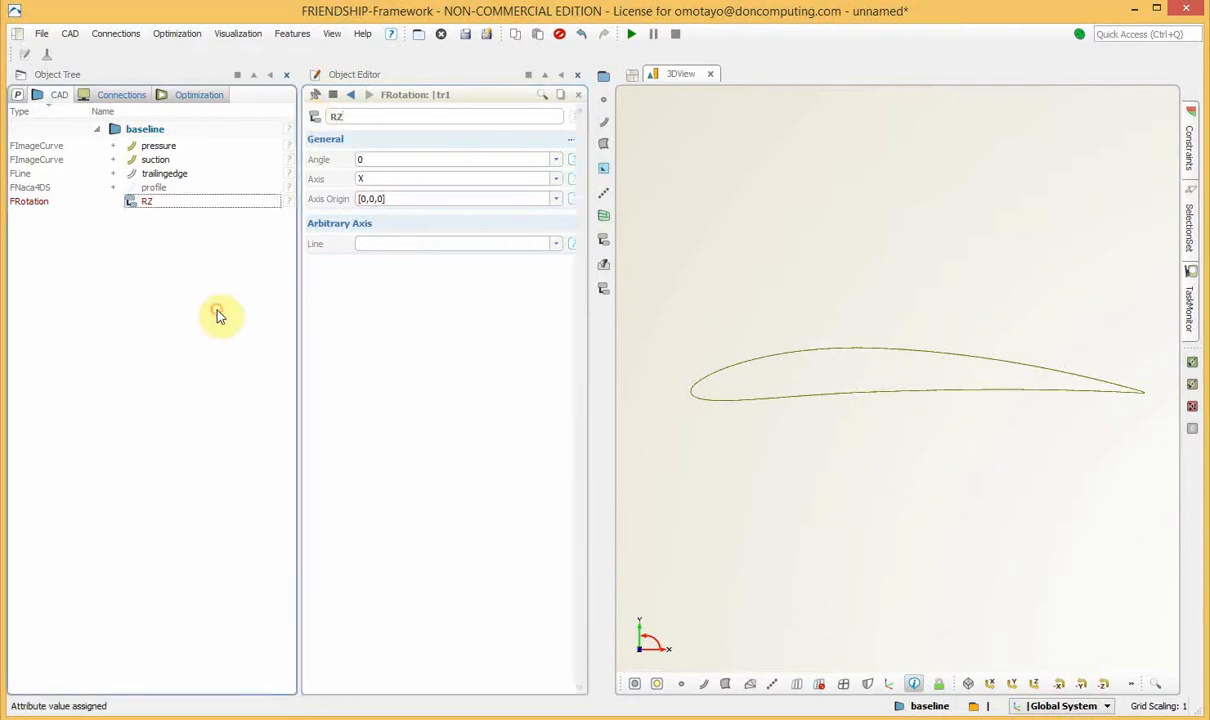
# Set the RZ rotation to turn about the Z axis by an angle of -15.
pyautogui.click(160, 204)
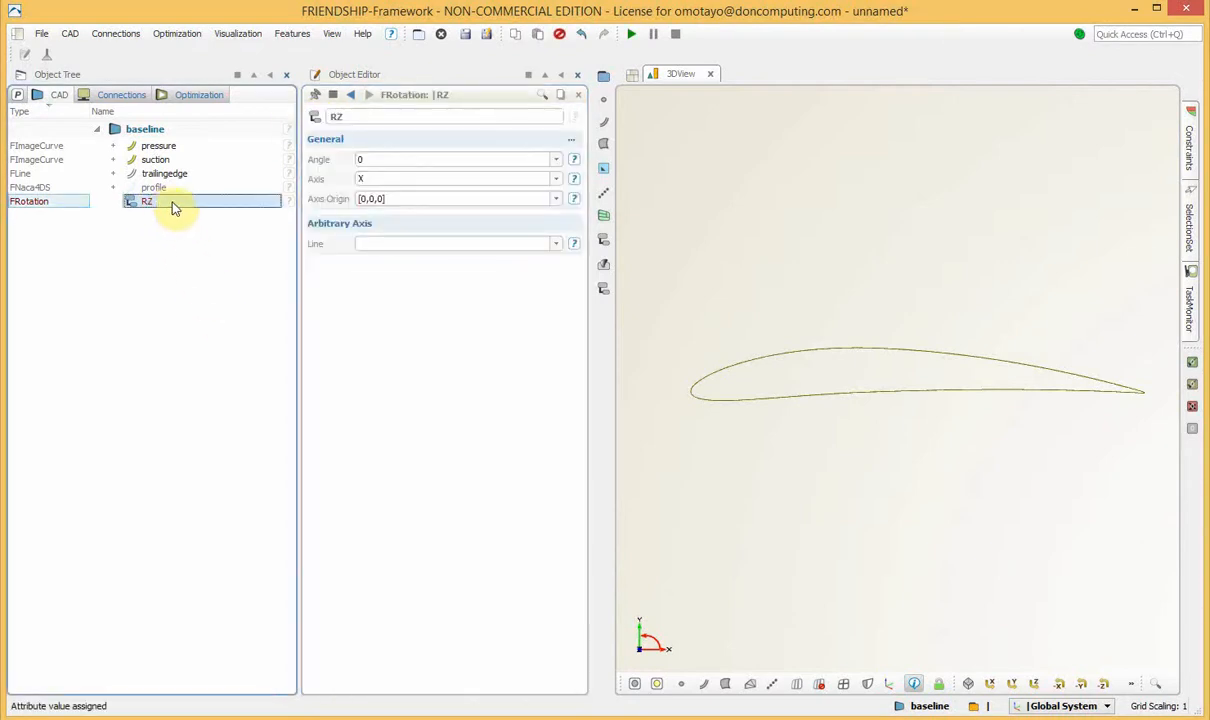
pyautogui.click(556, 179)
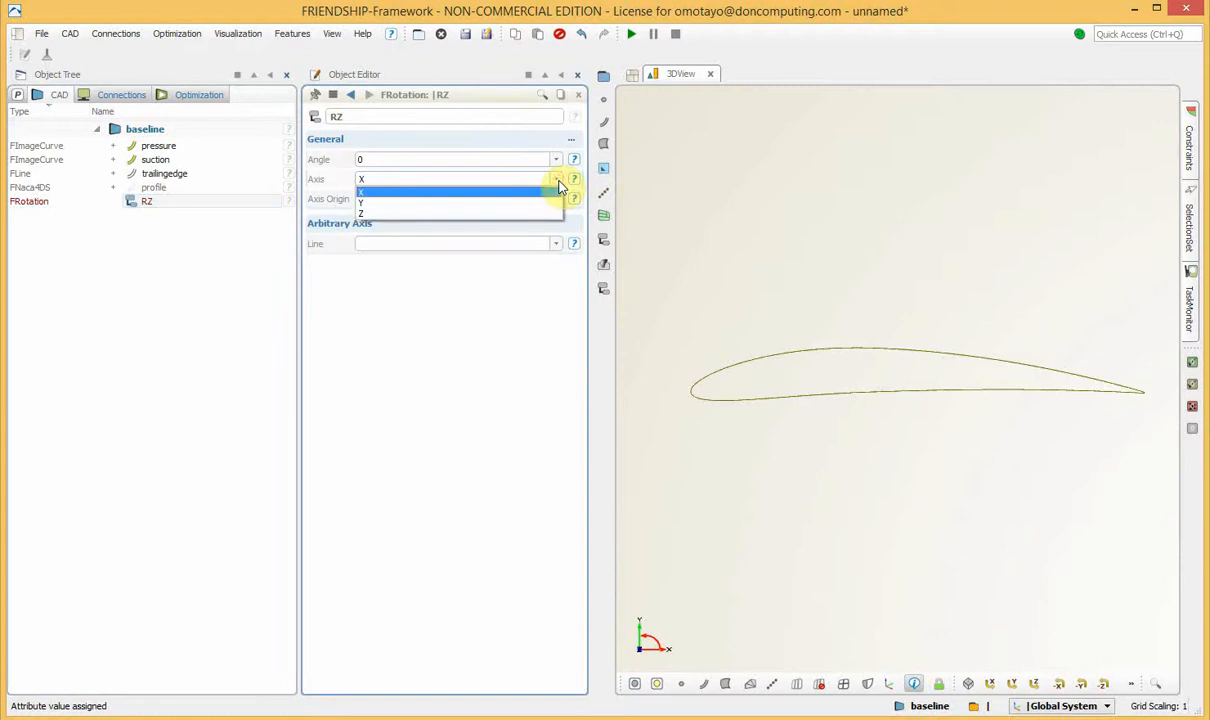
pyautogui.click(391, 215)
pyautogui.click(352, 161)
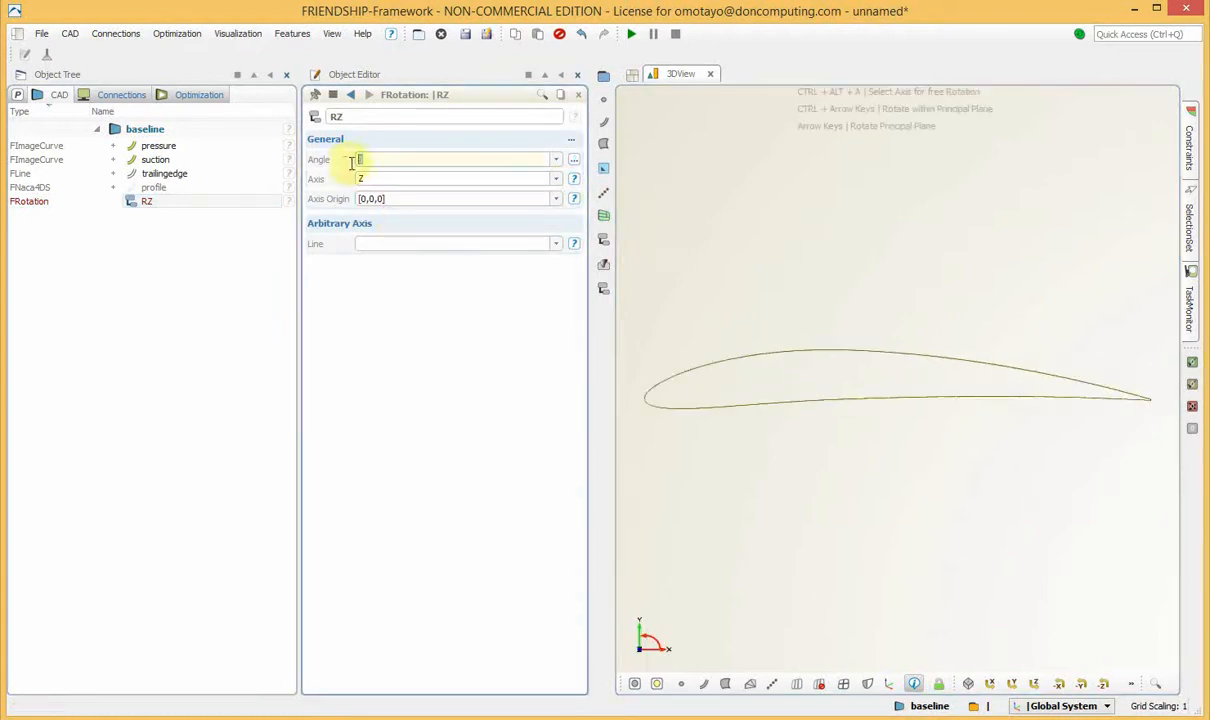
pyautogui.write('-15')
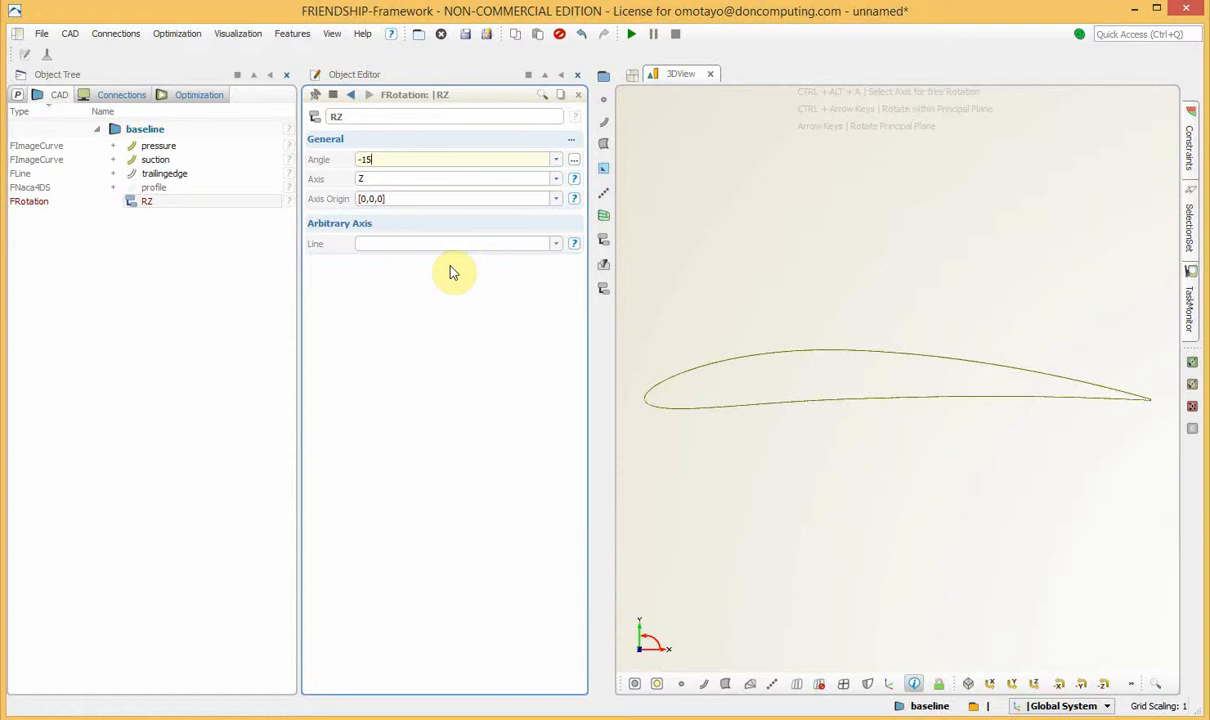
pyautogui.press('Return')
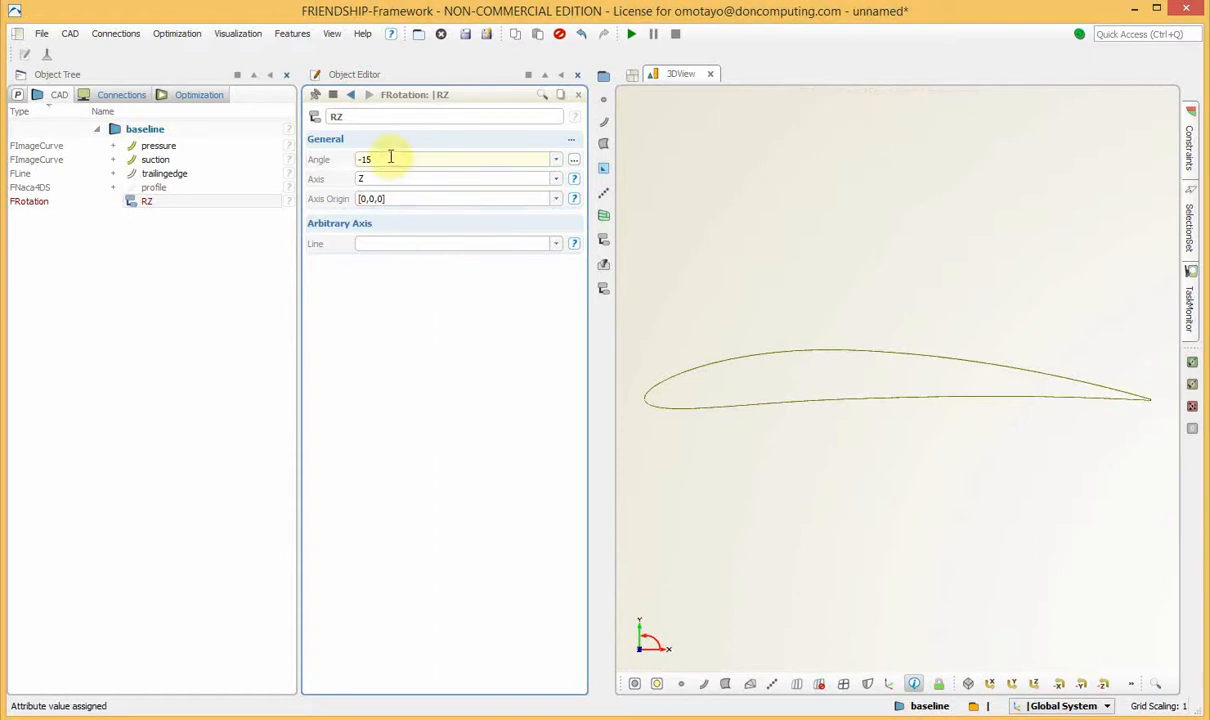
pyautogui.click(162, 345)
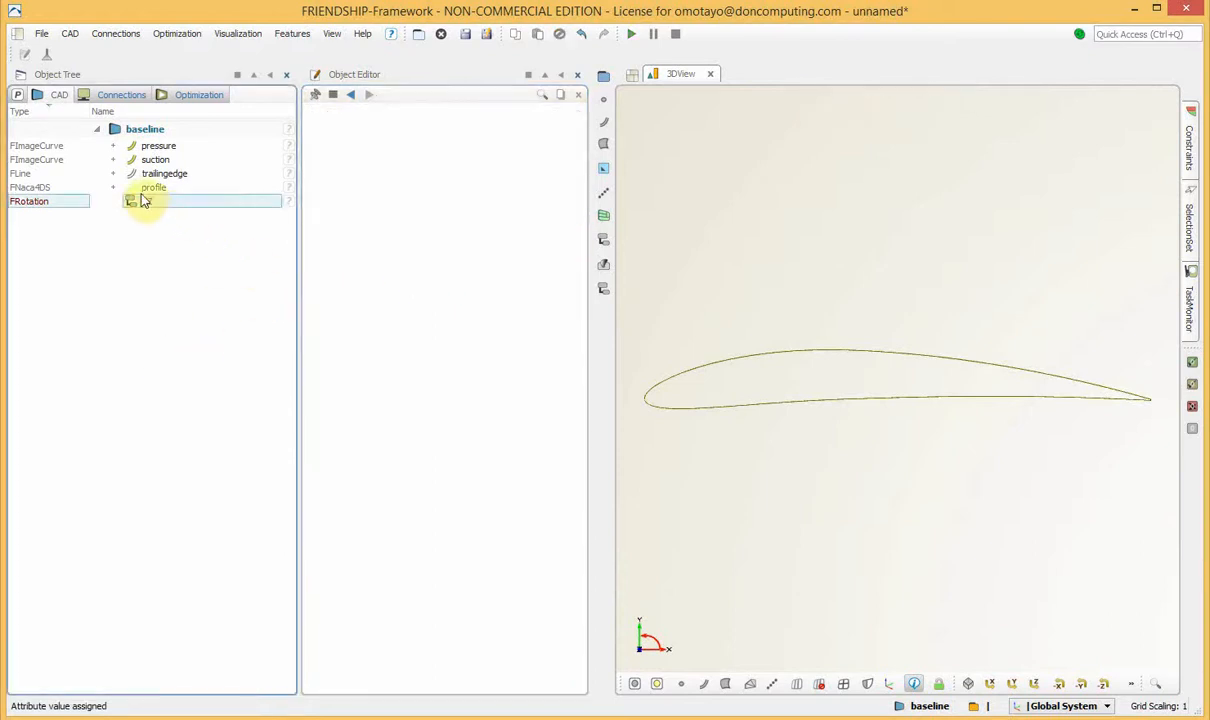
# Assign RZ as the image transformation of both the pressure and suction curves.
pyautogui.click(160, 146)
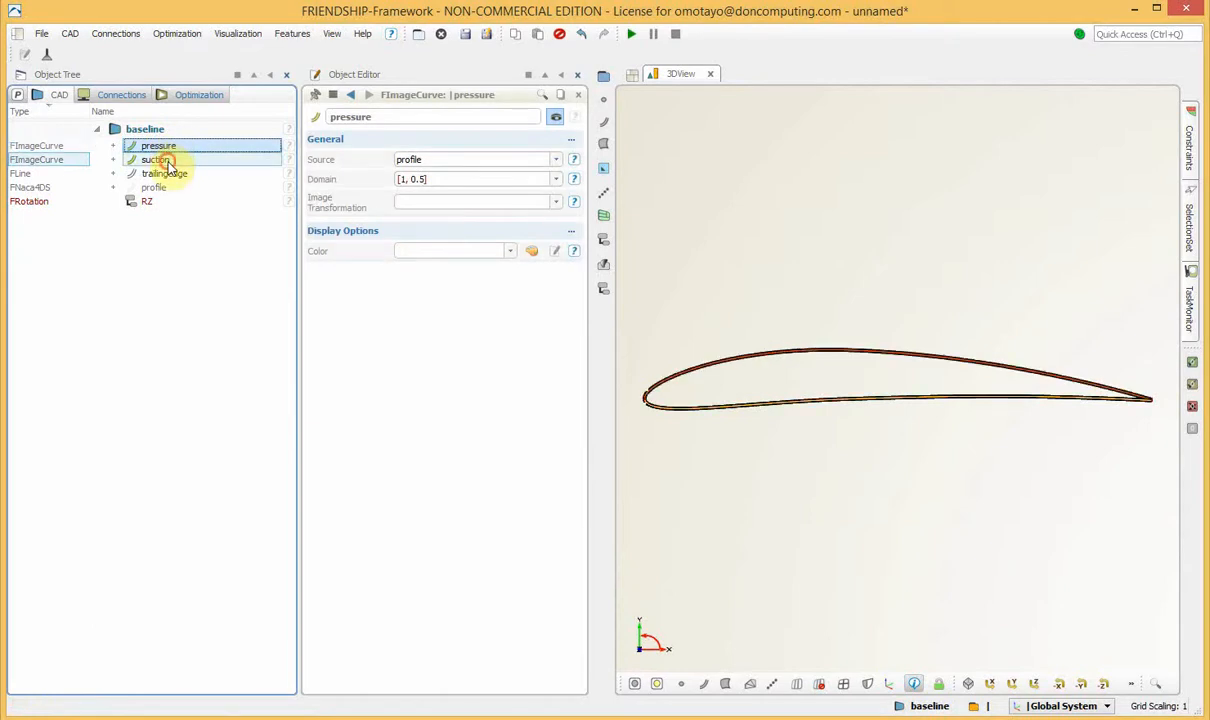
pyautogui.keyDown('ctrl'); pyautogui.click(163, 161); pyautogui.keyUp('ctrl')
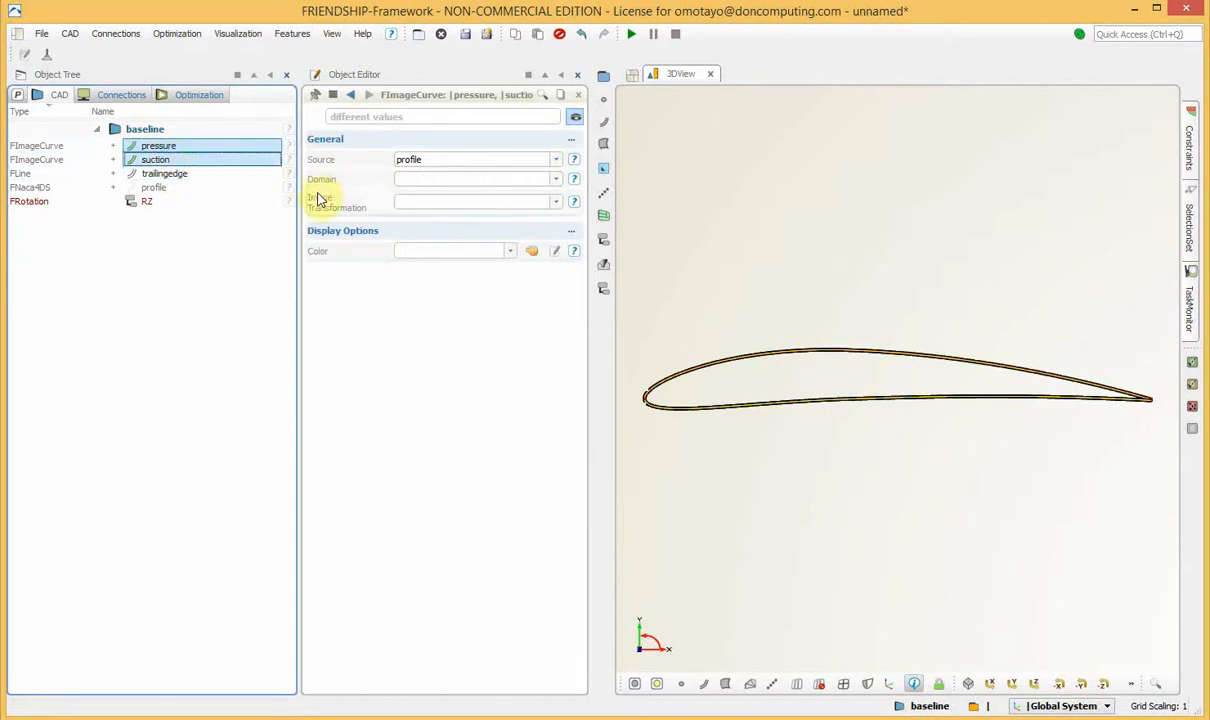
pyautogui.click(556, 201)
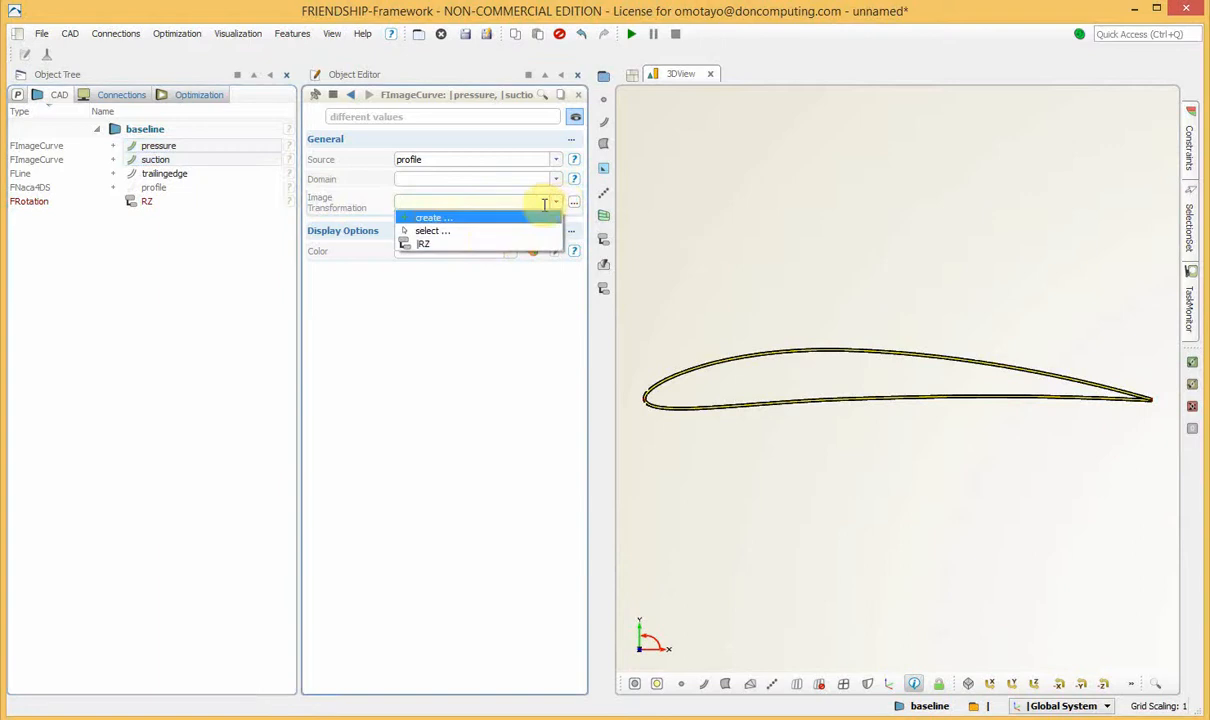
pyautogui.click(456, 244)
pyautogui.click(105, 400)
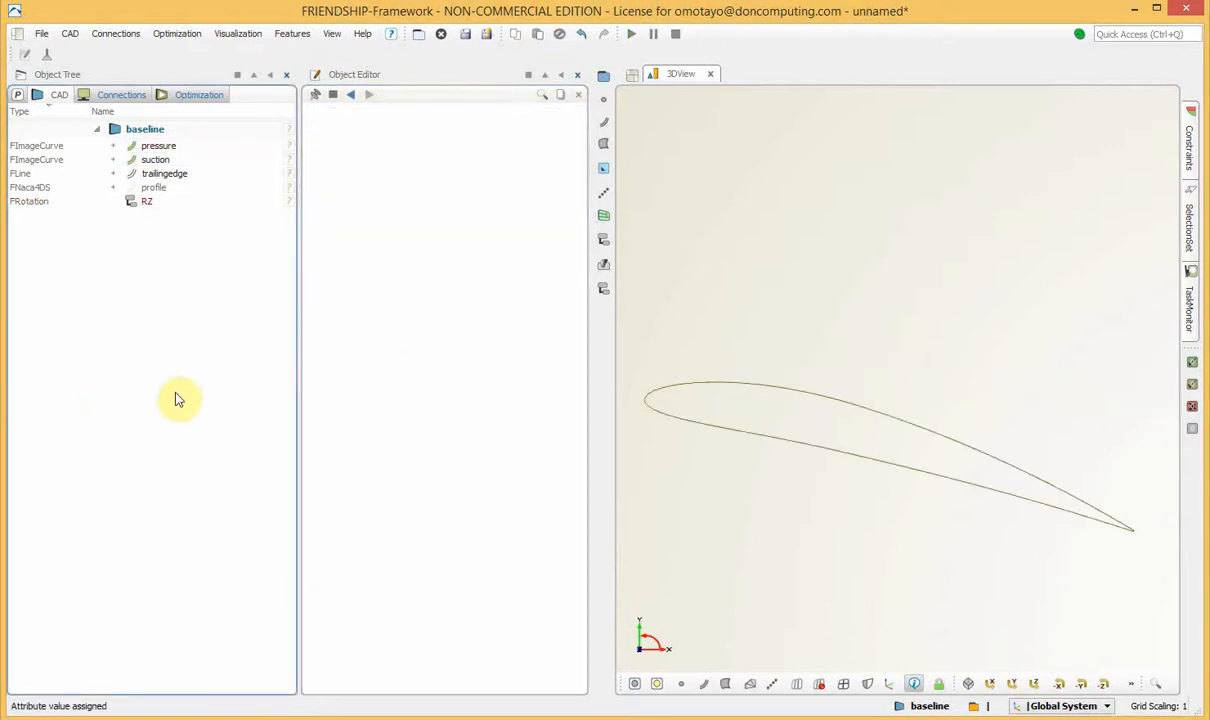
# Group pressure, suction, trailingedge, profile and RZ into a new scope named root.
pyautogui.scroll(-2, 716, 375)
pyautogui.scroll(-1, 716, 374)
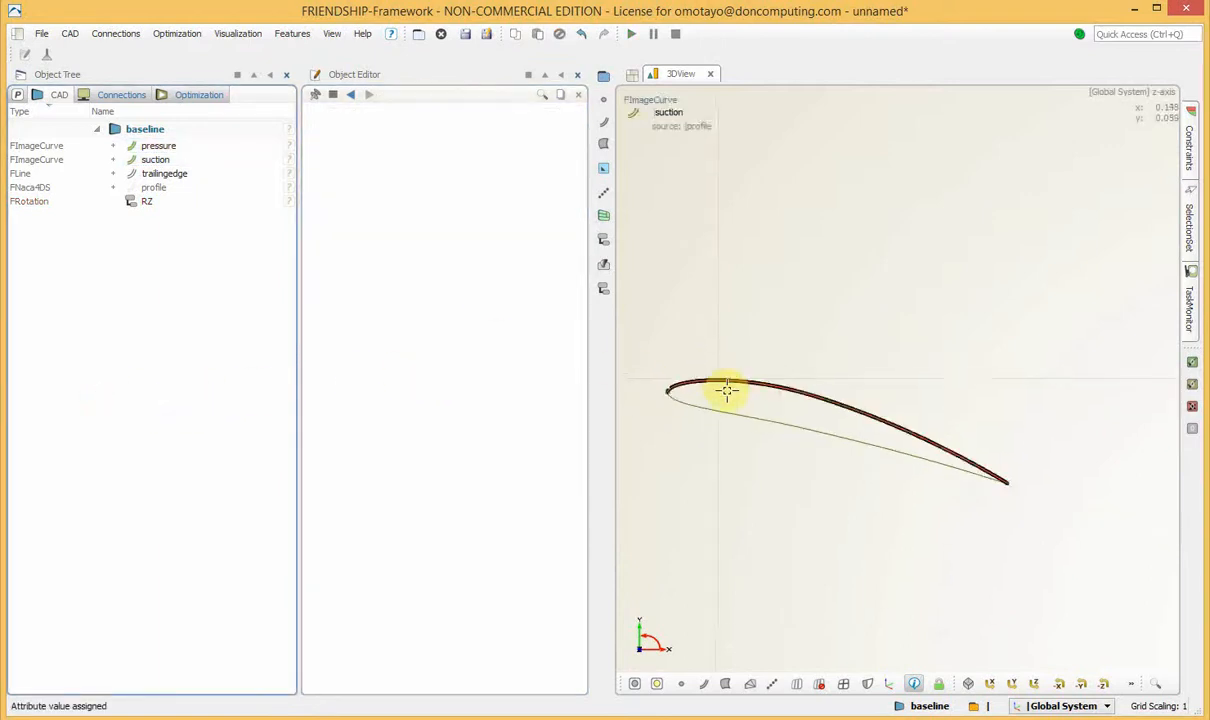
pyautogui.moveTo(735, 405); pyautogui.dragTo(798, 350, button='right')
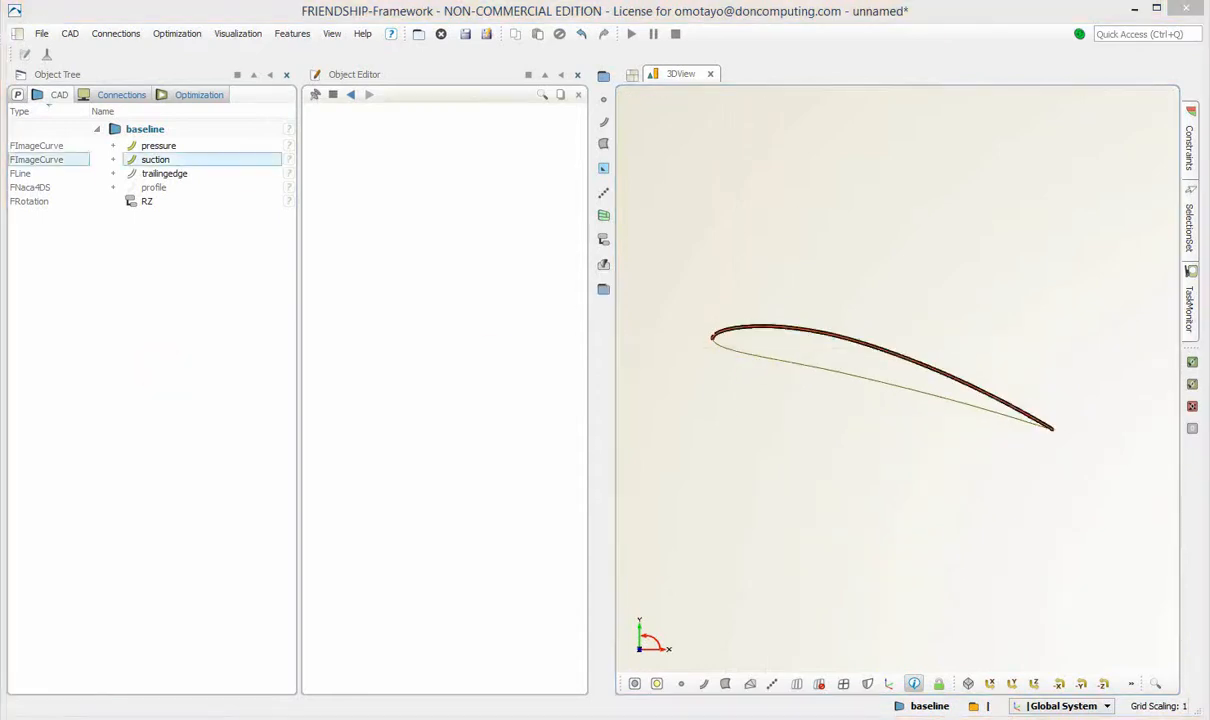
pyautogui.click(158, 145)
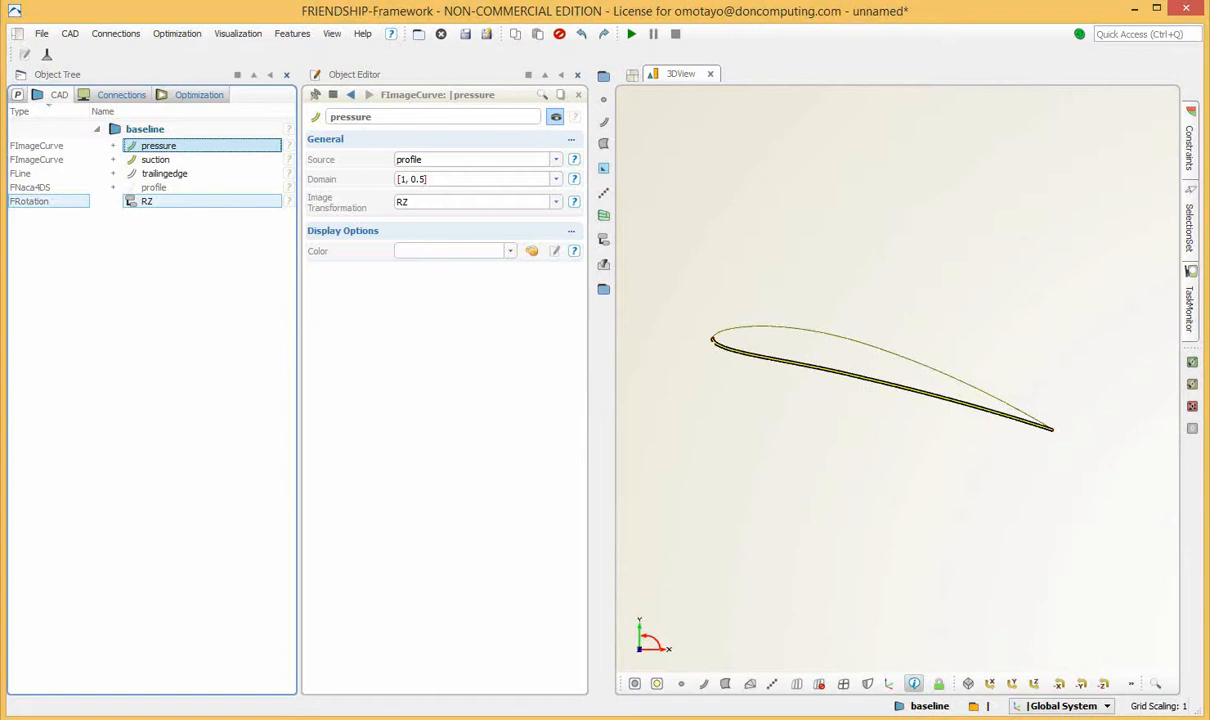
pyautogui.keyDown('shift'); pyautogui.click(148, 202); pyautogui.keyUp('shift')
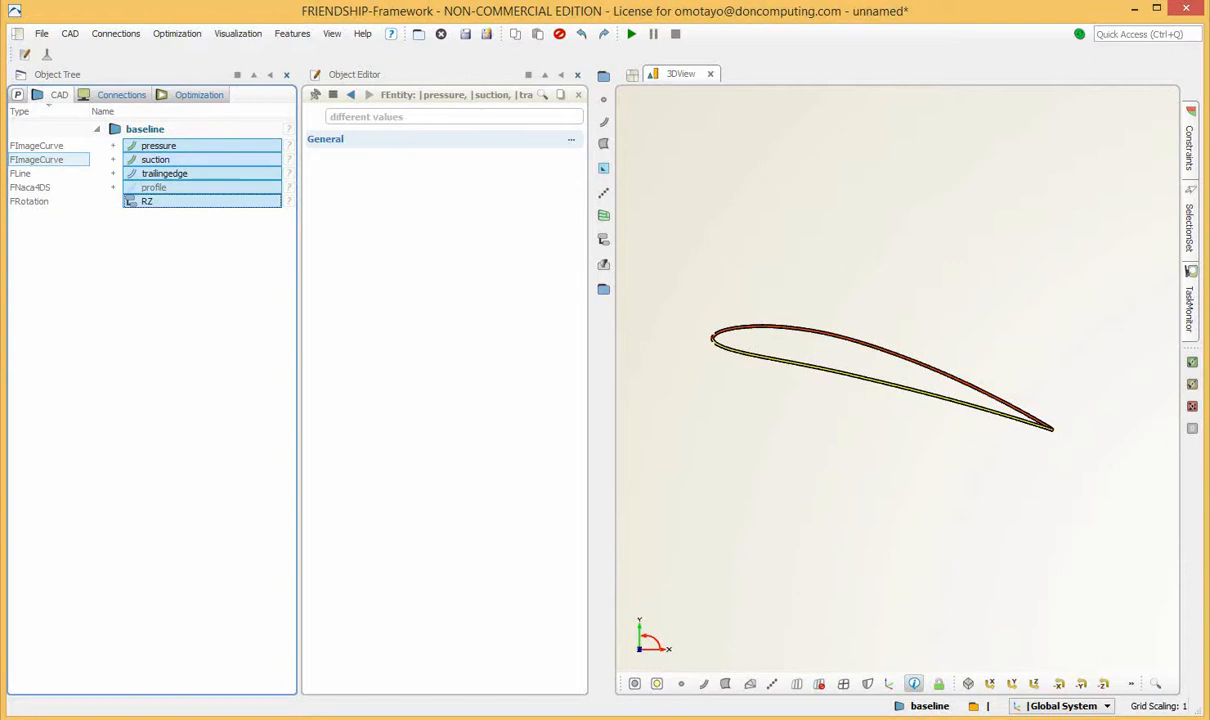
pyautogui.rightClick(186, 147)
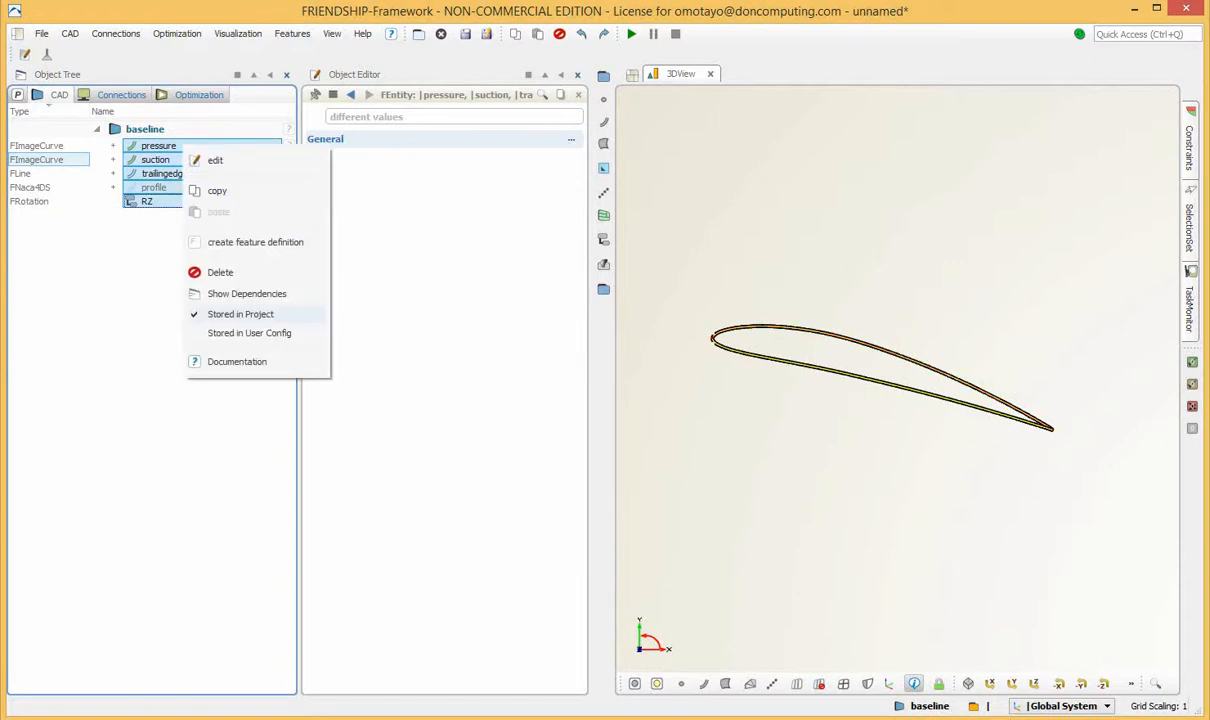
pyautogui.click(70, 33)
pyautogui.click(95, 54)
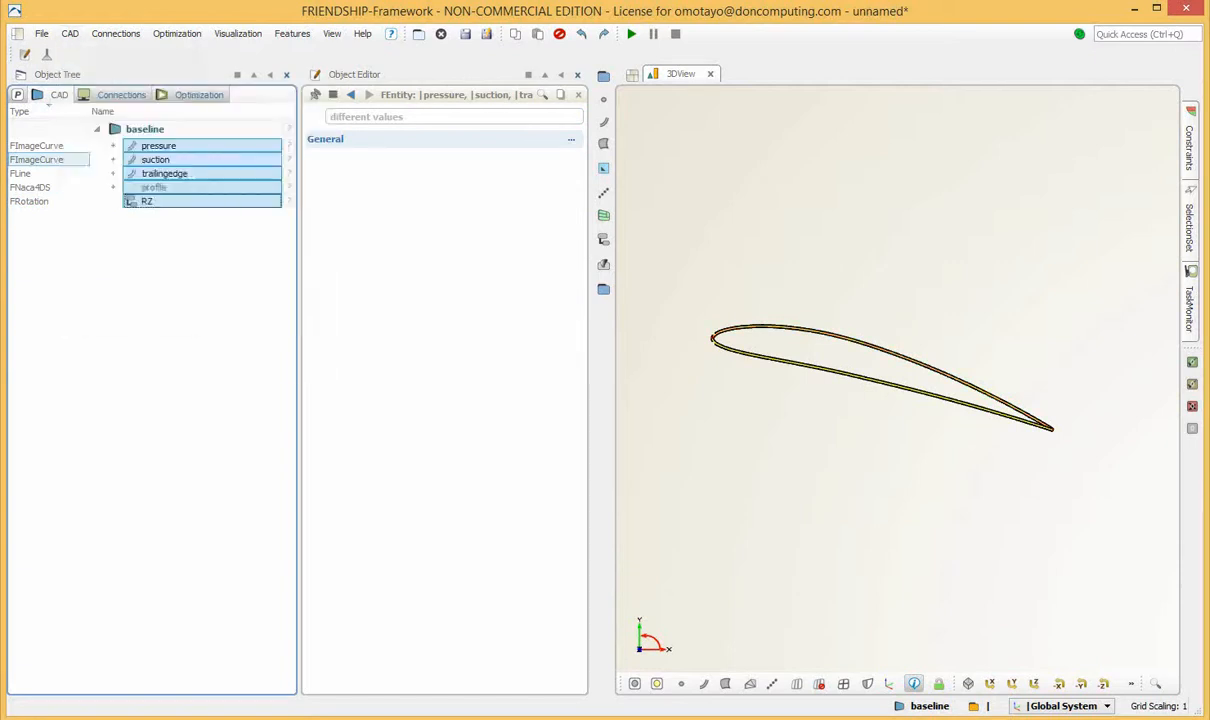
pyautogui.doubleClick(339, 117)
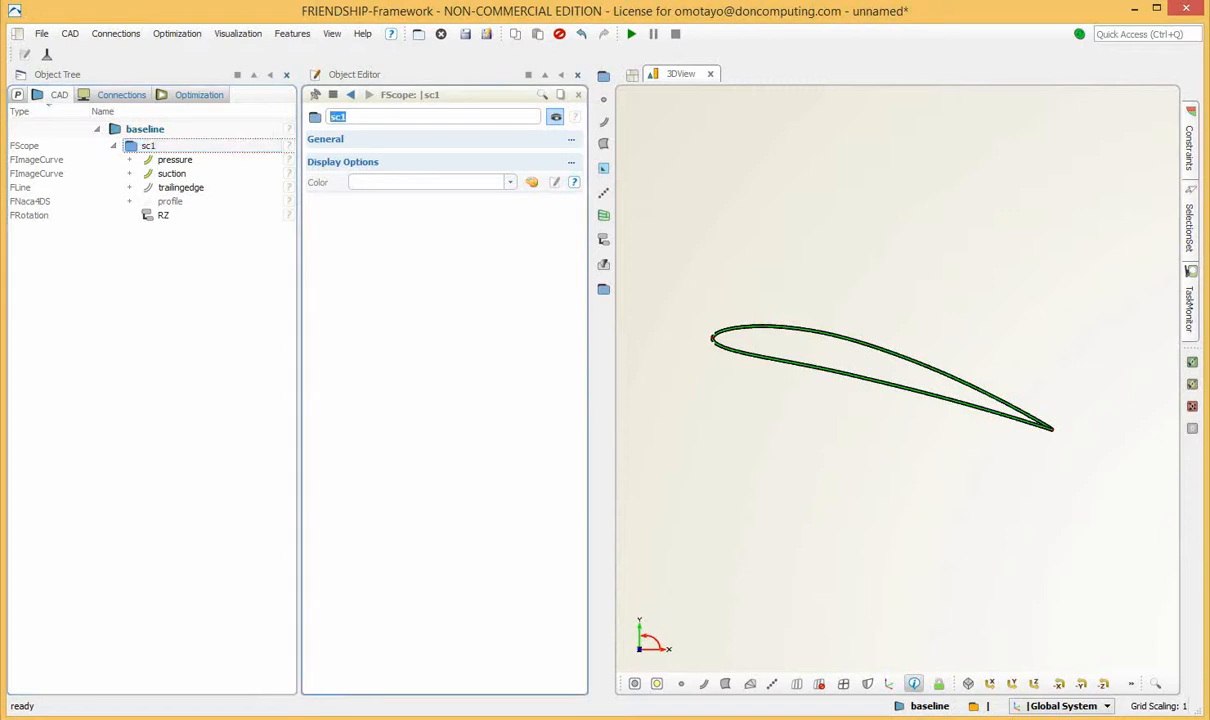
pyautogui.write('root')
pyautogui.press('Return')
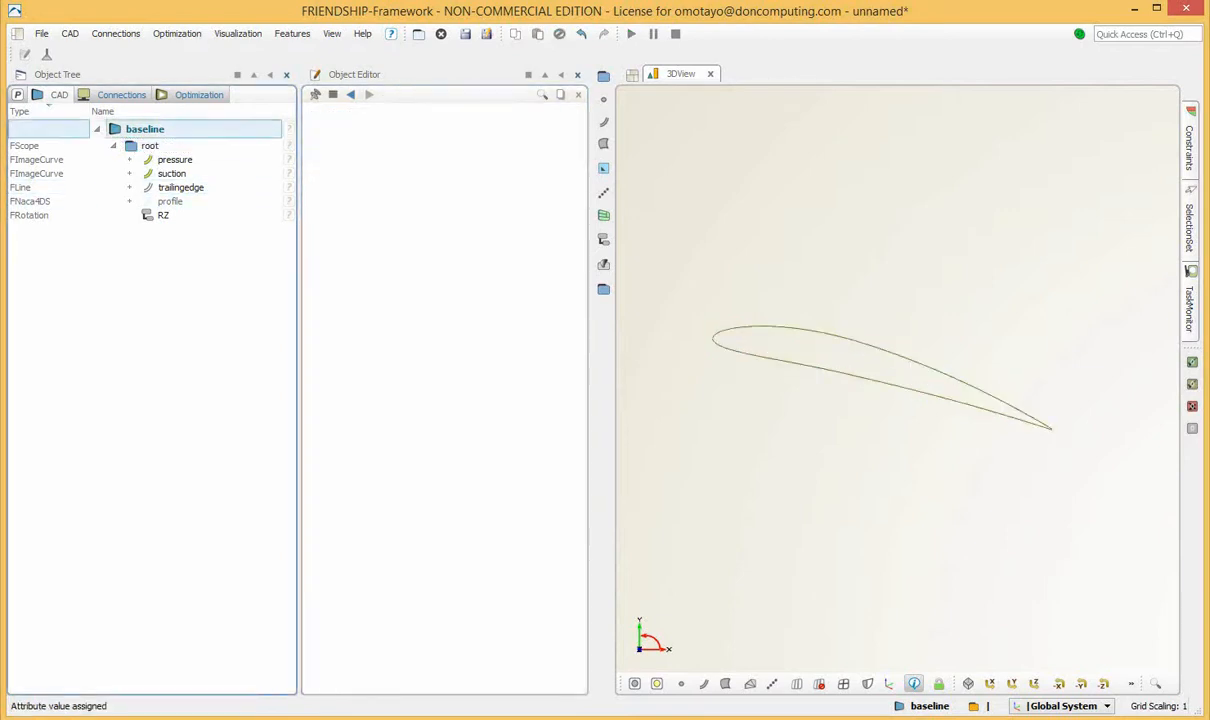
# Copy the root scope and paste the duplicate into the baseline design.
pyautogui.click(150, 145)
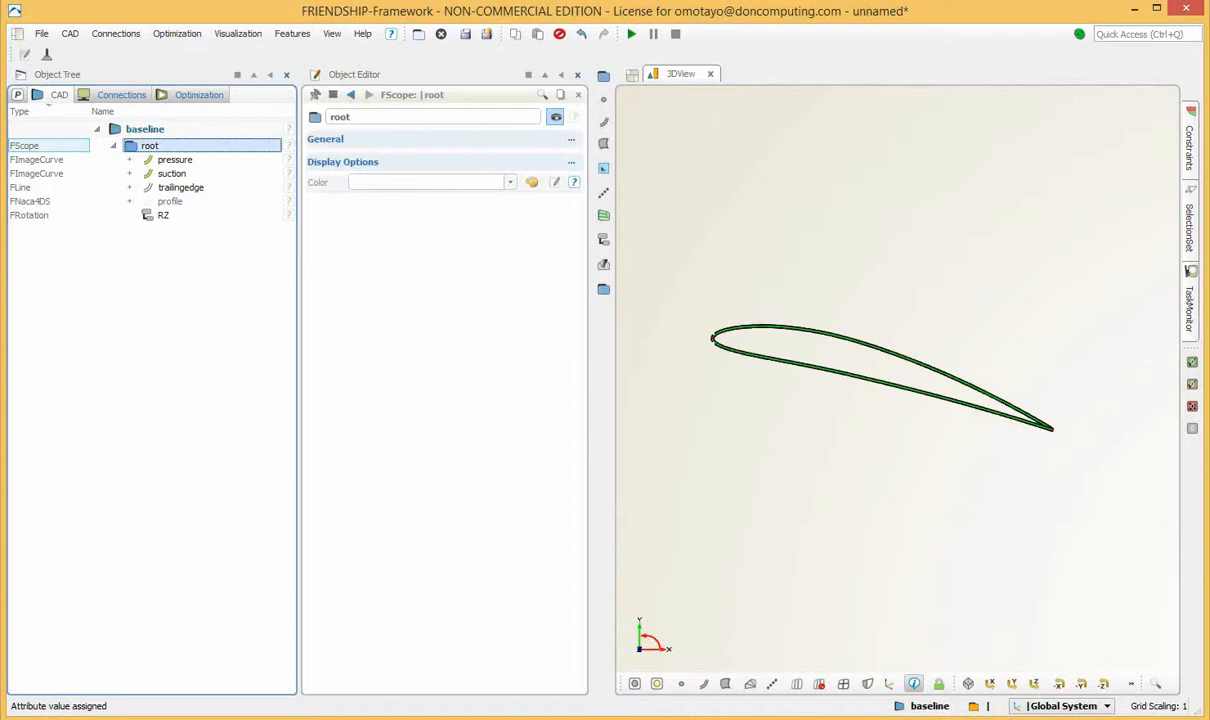
pyautogui.rightClick(155, 145)
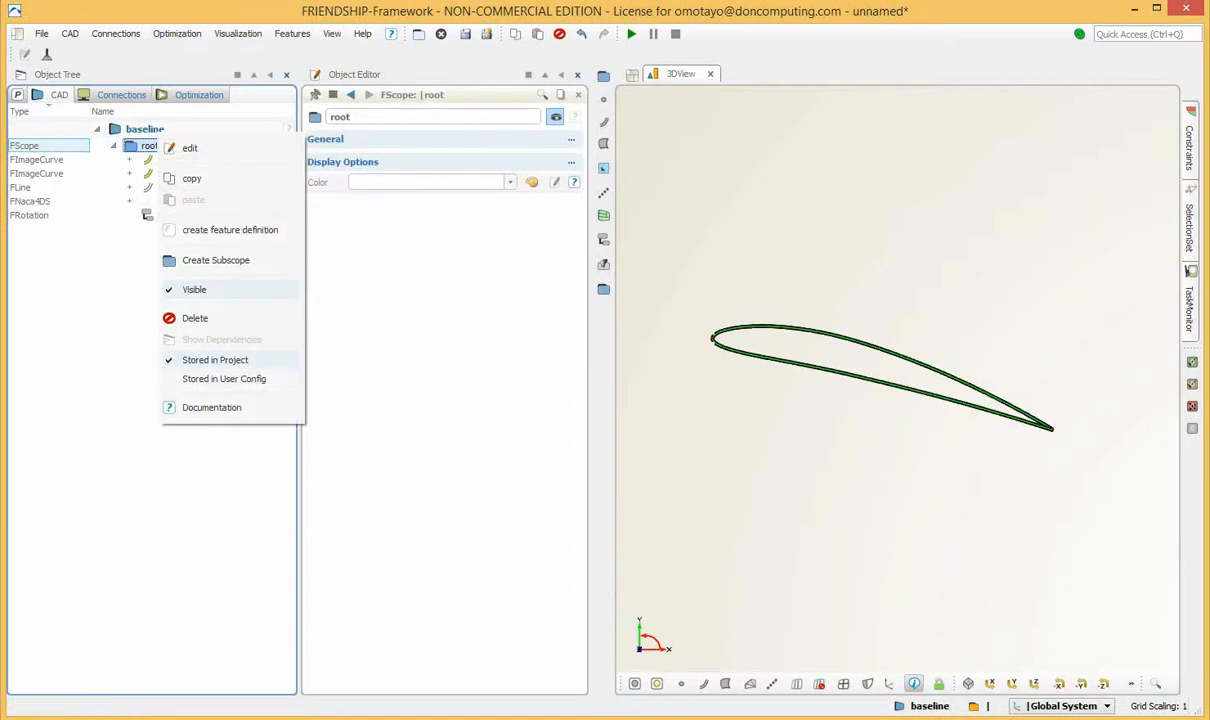
pyautogui.click(191, 178)
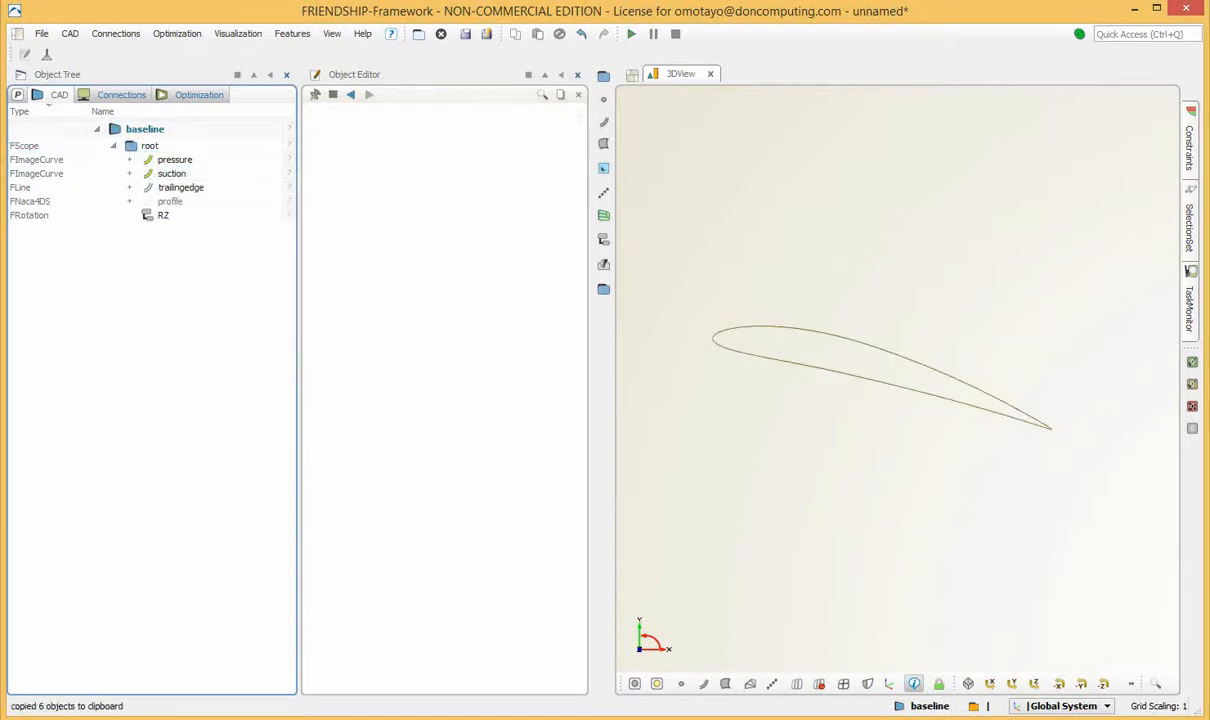
pyautogui.click(145, 129)
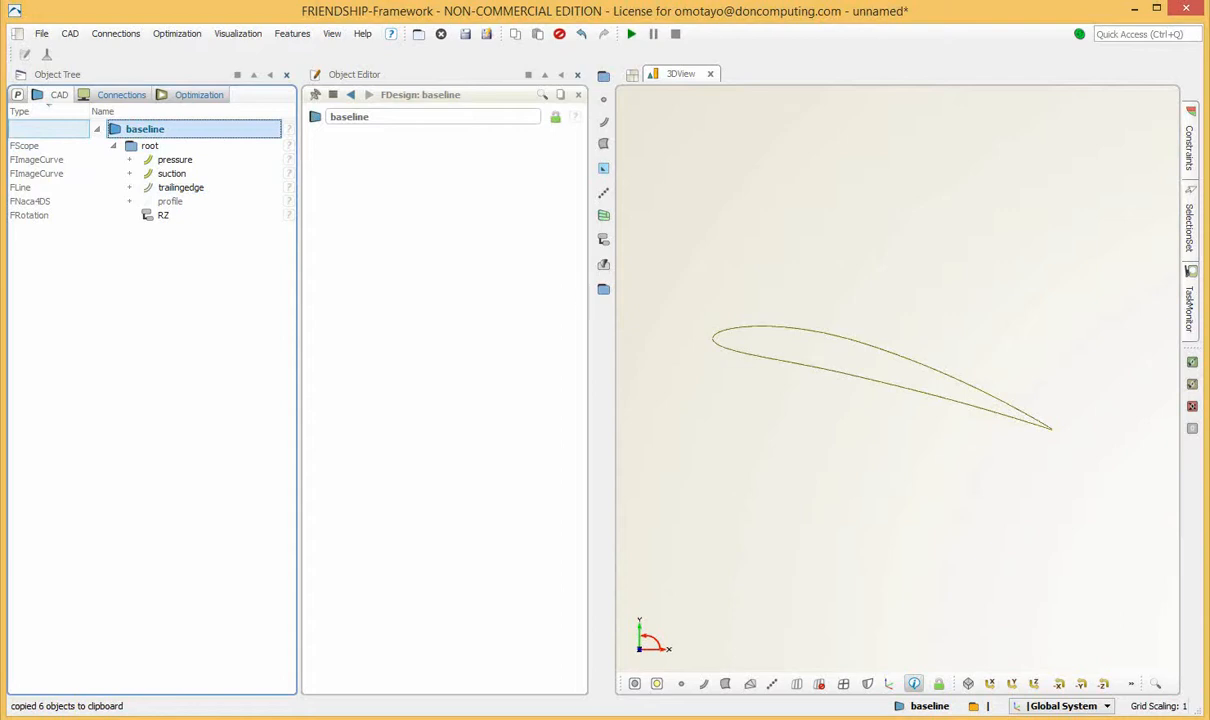
pyautogui.rightClick(147, 127)
pyautogui.click(189, 178)
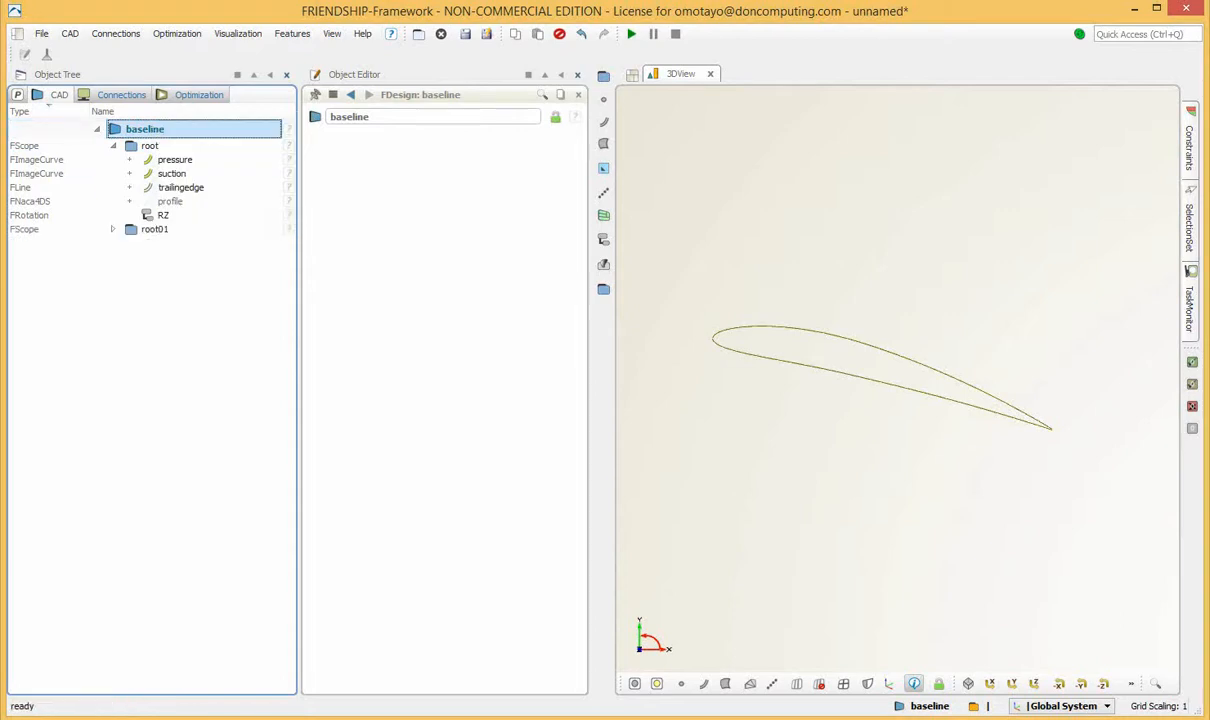
# Rename the duplicated scope as tip and expand it to show its objects.
pyautogui.click(155, 229)
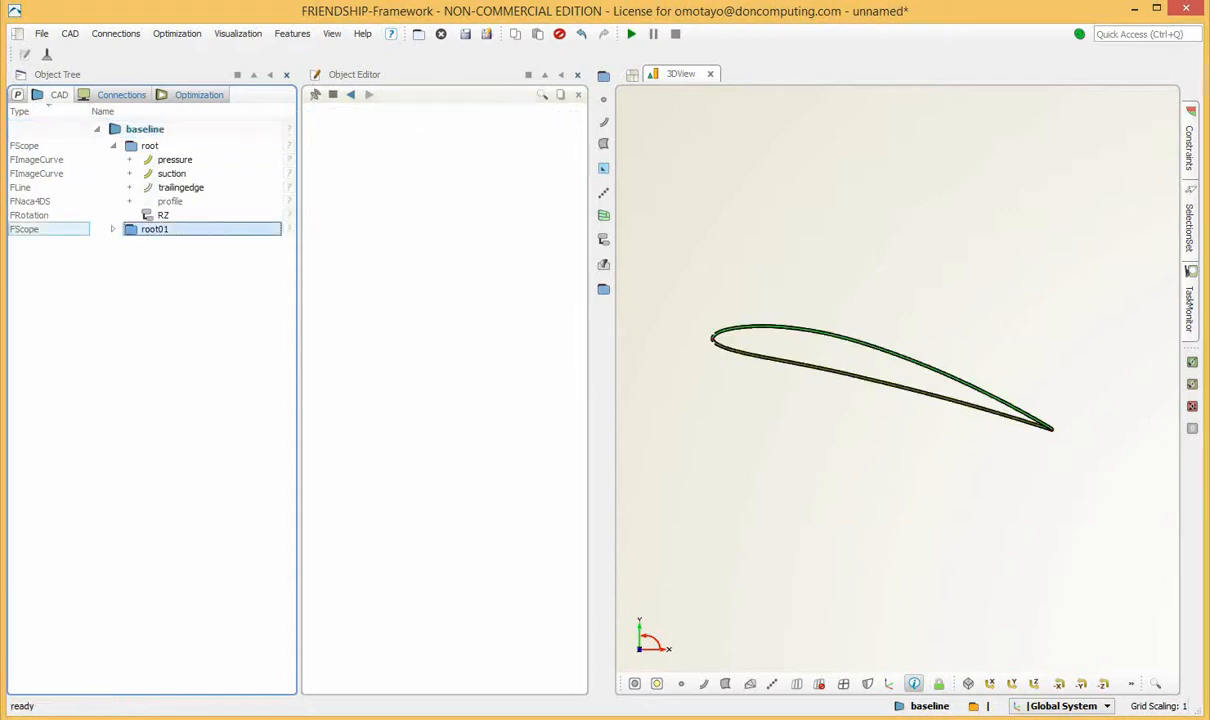
pyautogui.moveTo(368, 117); pyautogui.dragTo(318, 117)
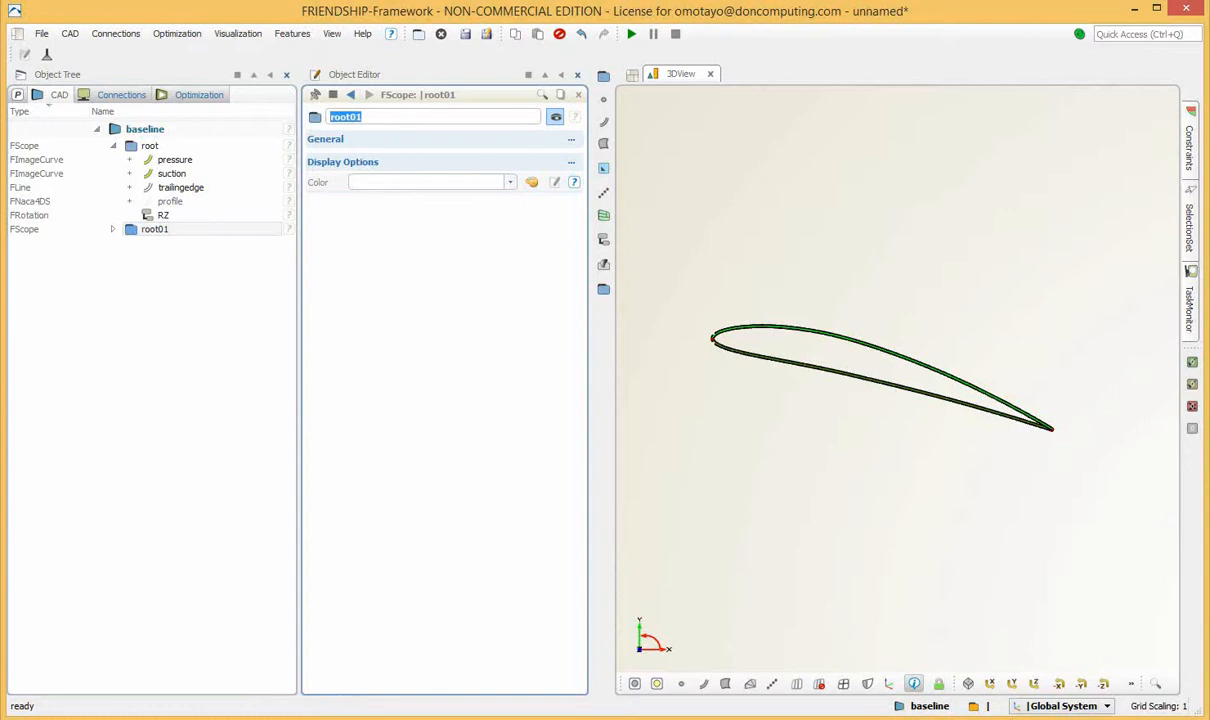
pyautogui.write('tip')
pyautogui.press('Return')
pyautogui.click(113, 229)
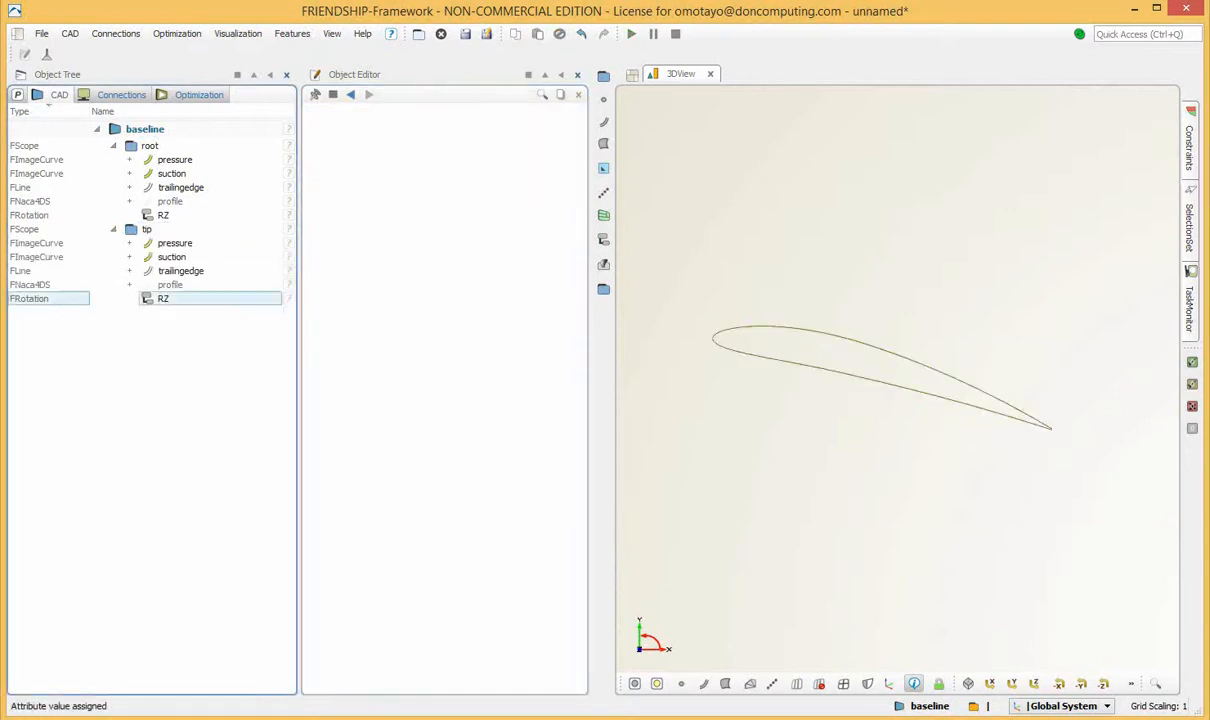
# Create one shared parameter for the angle of the RZ rotations in the root and tip scopes.
pyautogui.click(163, 215)
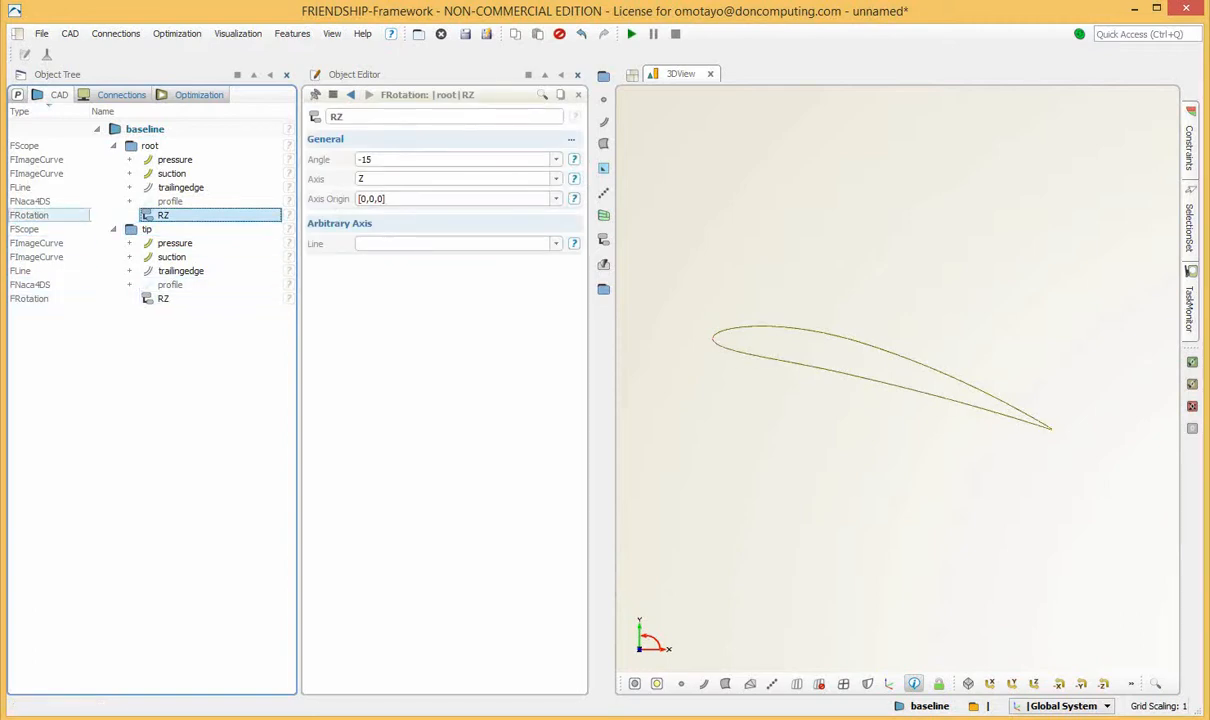
pyautogui.keyDown('ctrl'); pyautogui.click(163, 299); pyautogui.keyUp('ctrl')
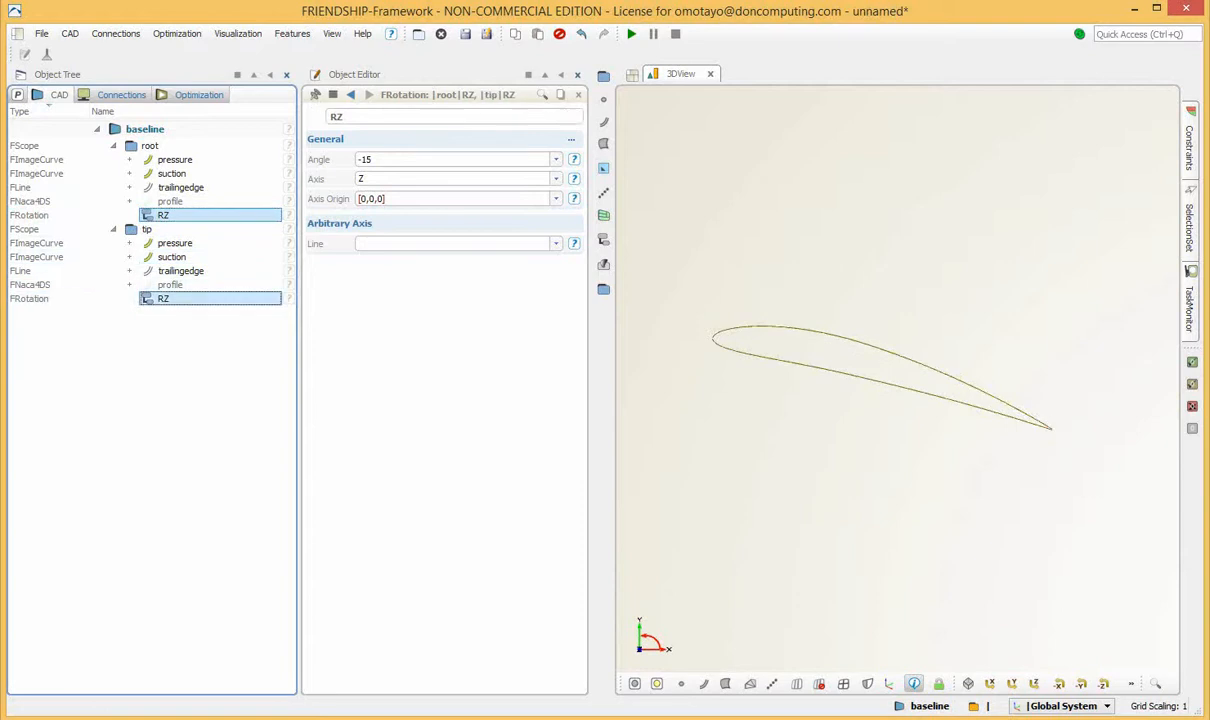
pyautogui.click(374, 160)
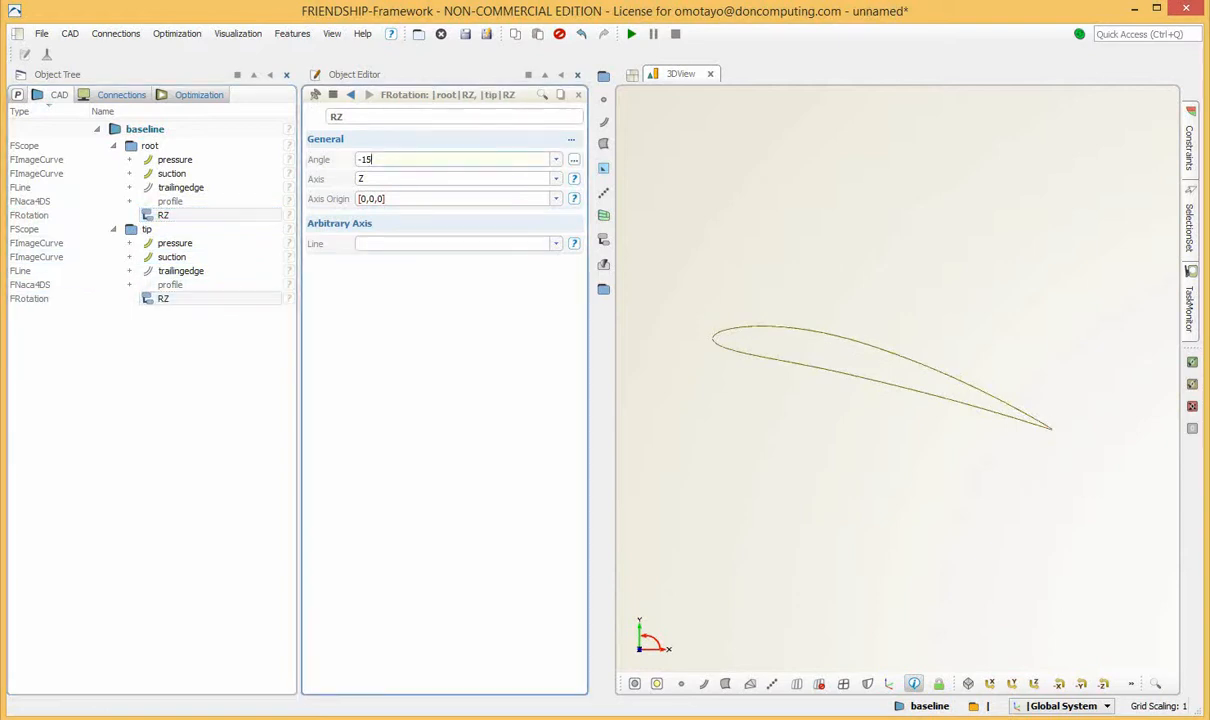
pyautogui.rightClick(405, 163)
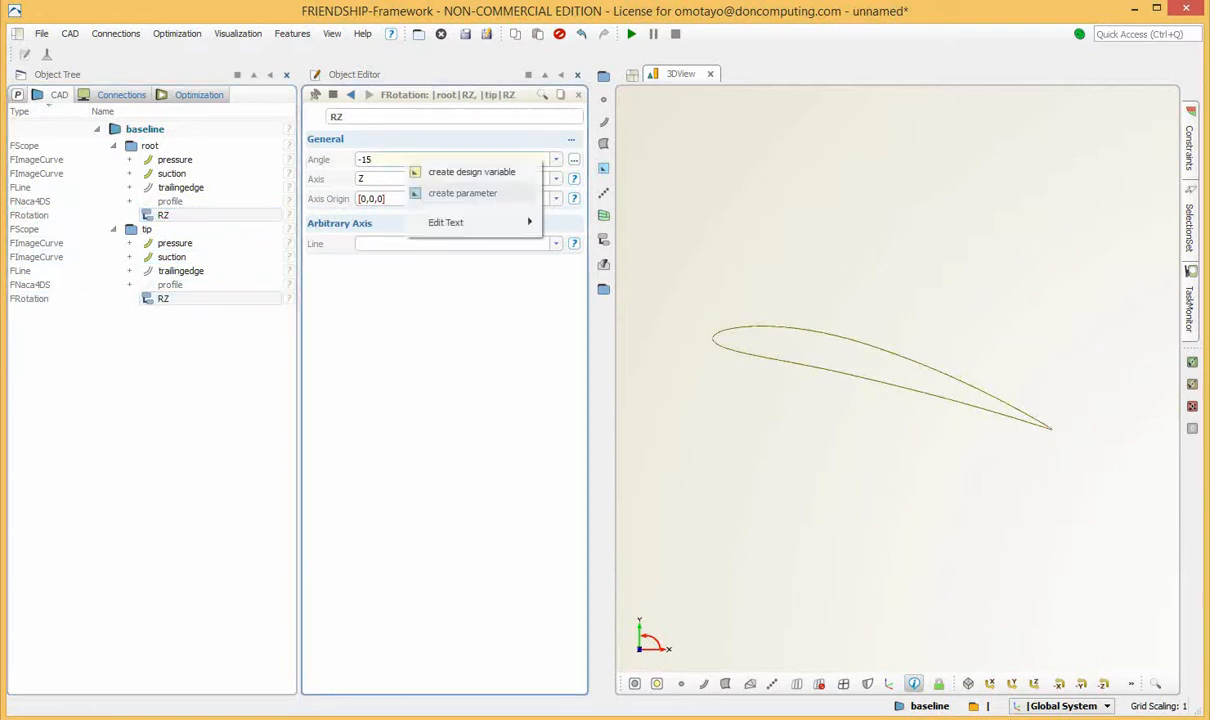
pyautogui.click(462, 193)
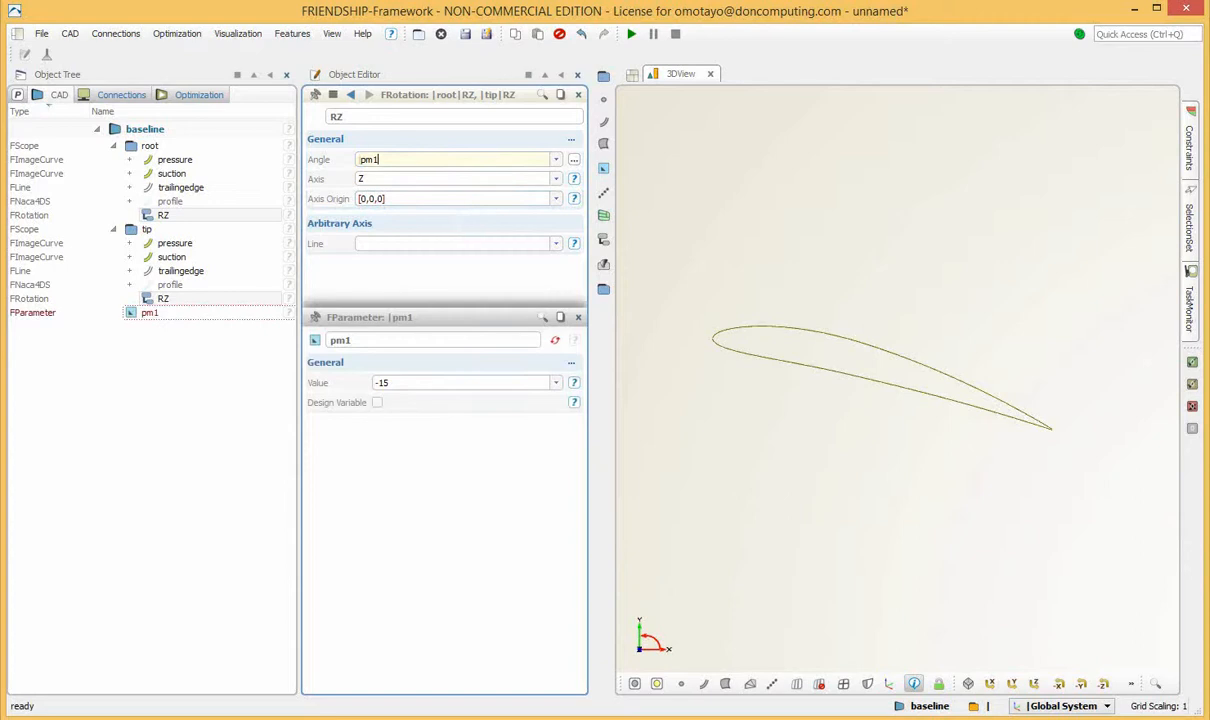
pyautogui.press('Return')
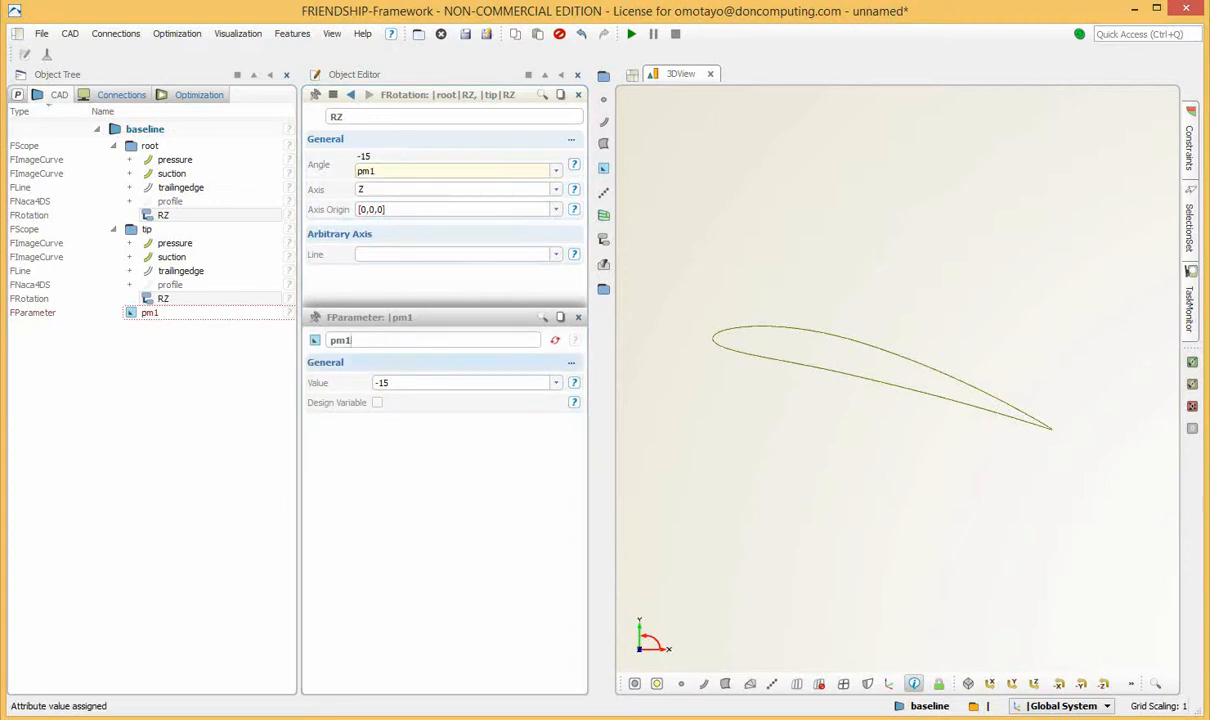
# Rename the new angle parameter as AOA and open its settings.
pyautogui.moveTo(354, 340); pyautogui.dragTo(328, 340)
pyautogui.write('AOA')
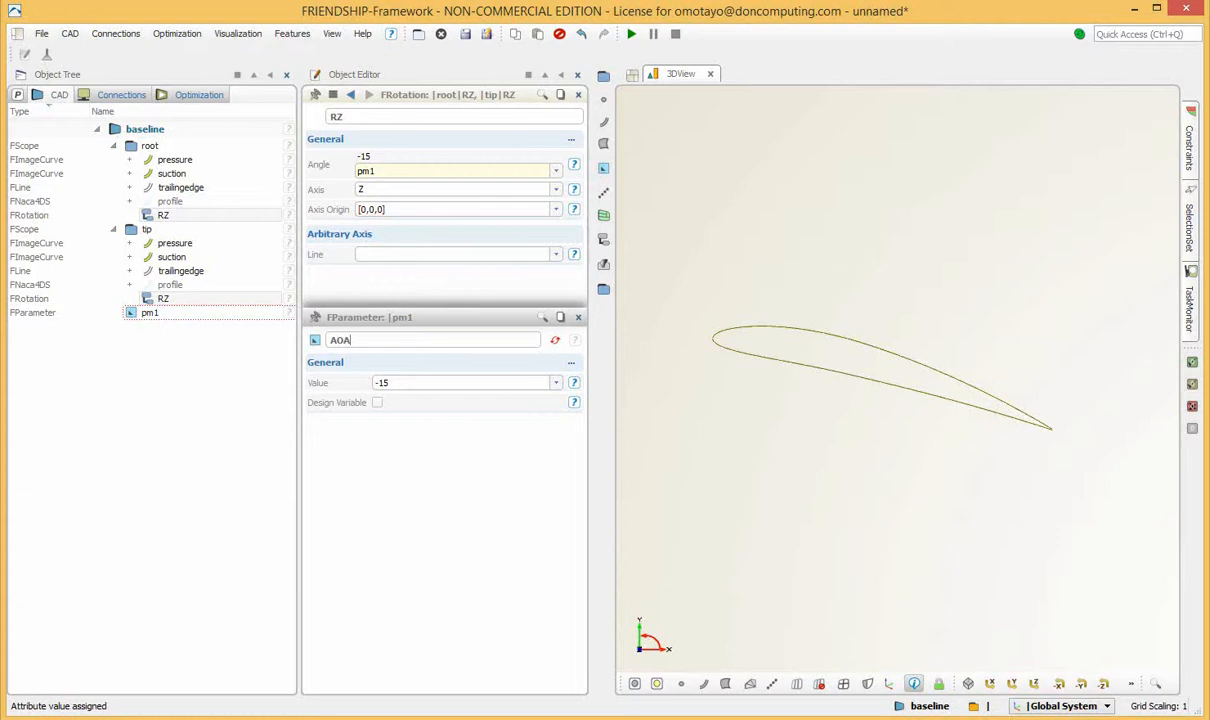
pyautogui.press('Return')
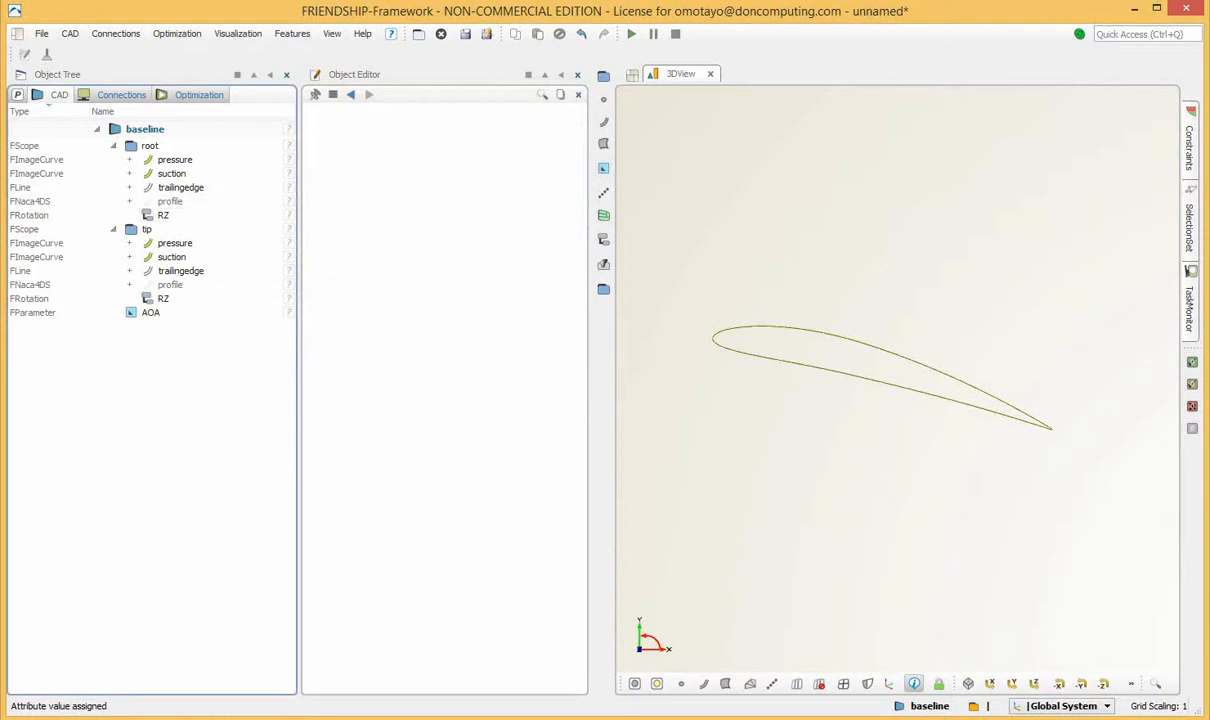
pyautogui.click(151, 313)
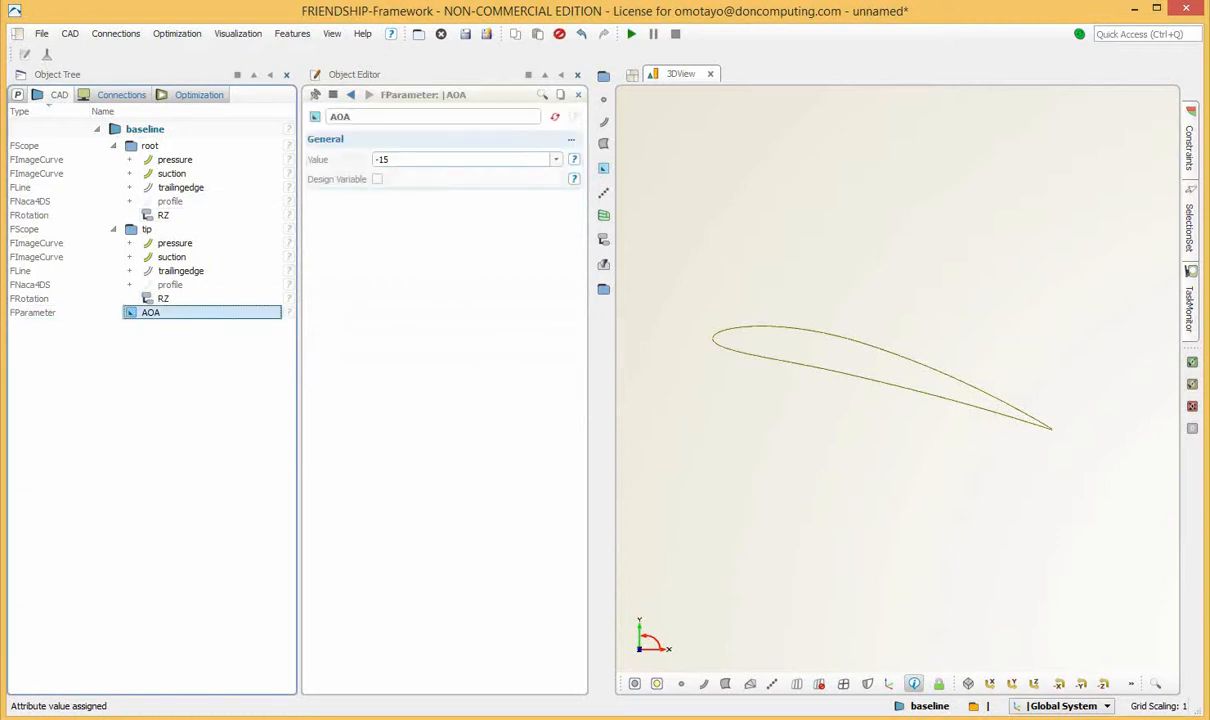
# Try a value of 20 for the AOA parameter, and restore it to -15.
pyautogui.doubleClick(383, 159)
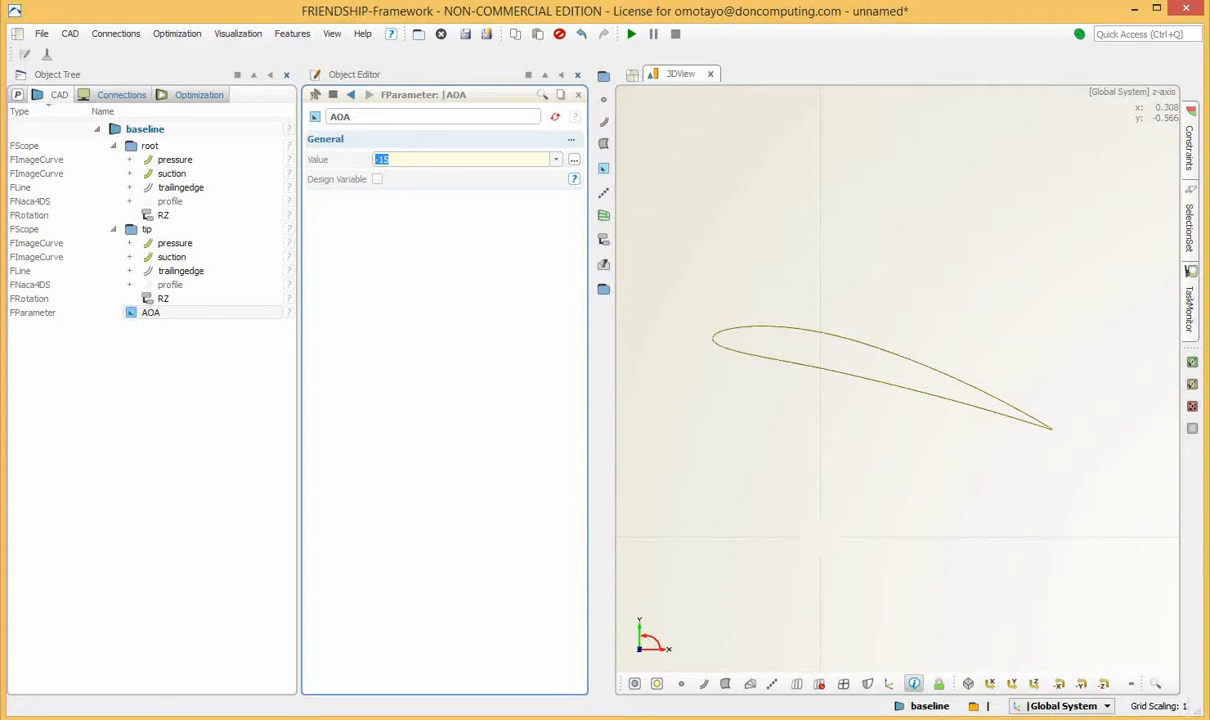
pyautogui.write('20')
pyautogui.press('Return')
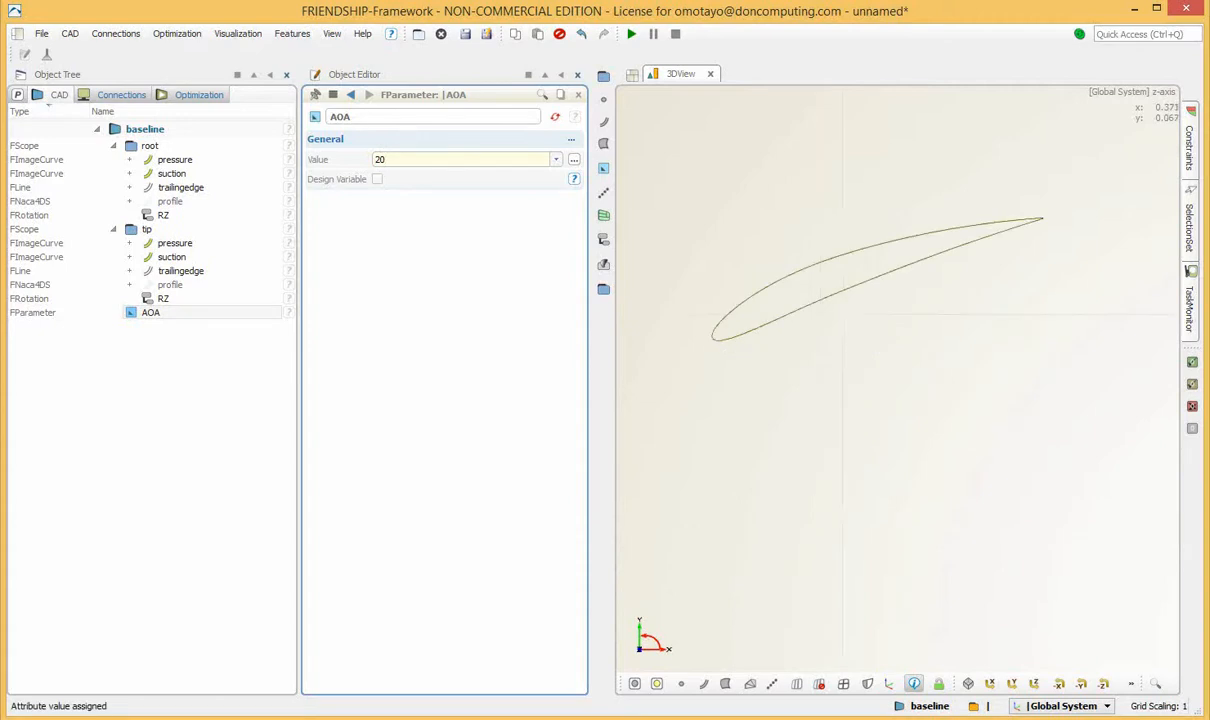
pyautogui.moveTo(844, 524); pyautogui.dragTo(861, 604, button='middle')
pyautogui.moveTo(389, 160); pyautogui.dragTo(360, 160)
pyautogui.write('-15')
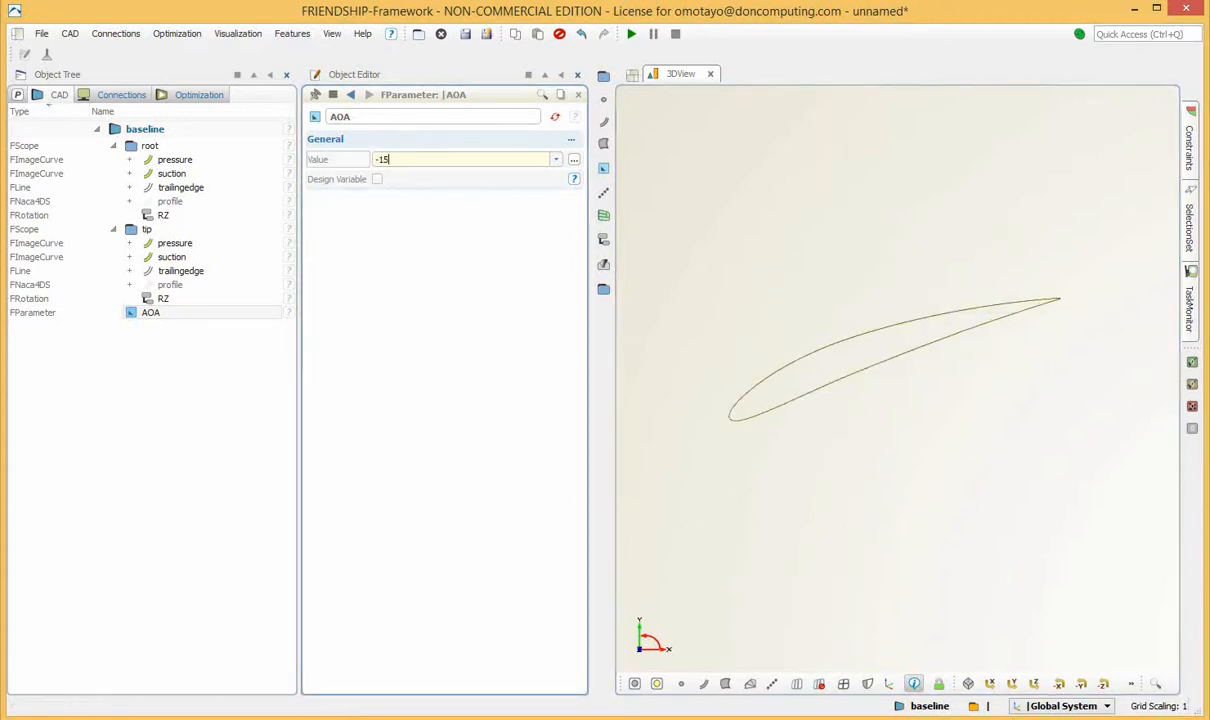
pyautogui.press('Return')
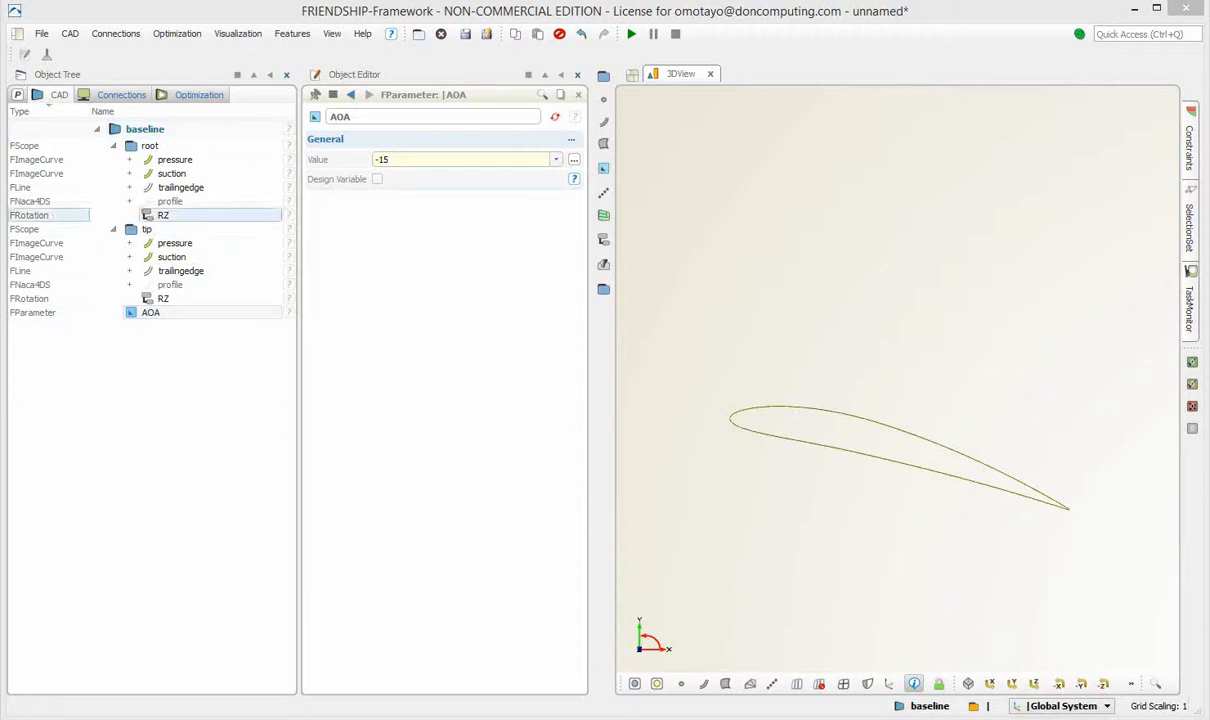
# Create a translation in the baseline design and name it DZ.
pyautogui.click(69, 33)
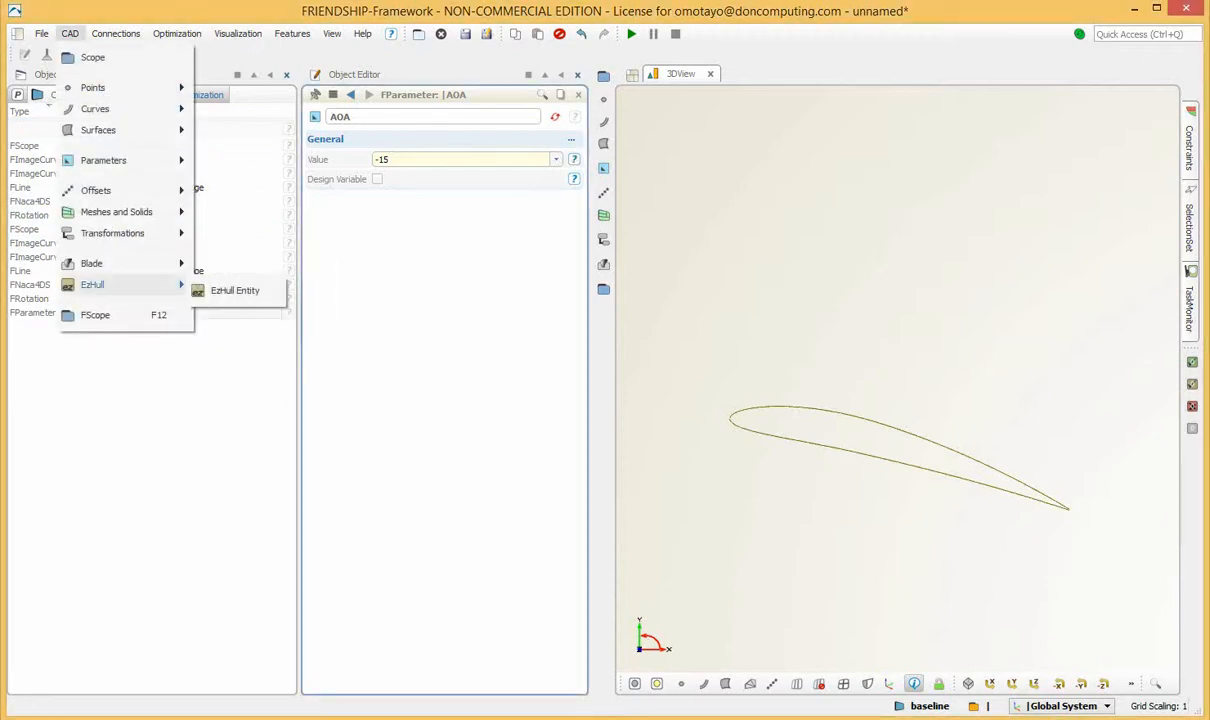
pyautogui.moveTo(112, 233)
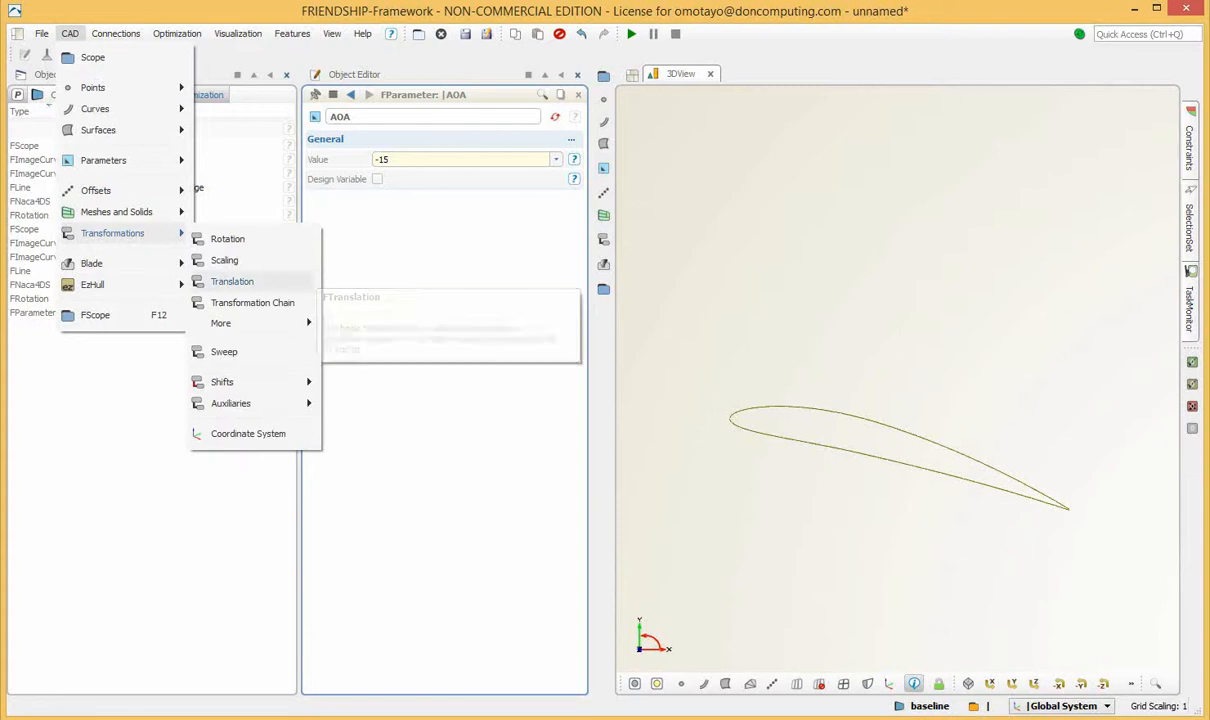
pyautogui.click(232, 281)
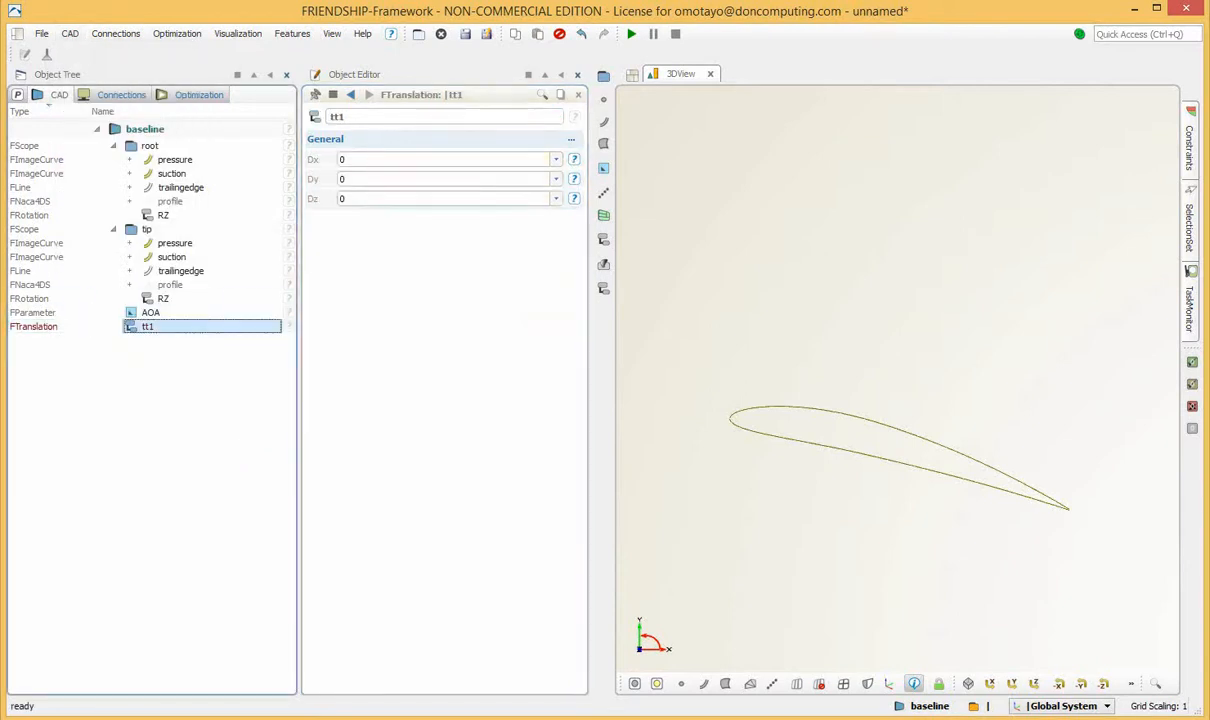
pyautogui.moveTo(352, 117); pyautogui.dragTo(318, 117)
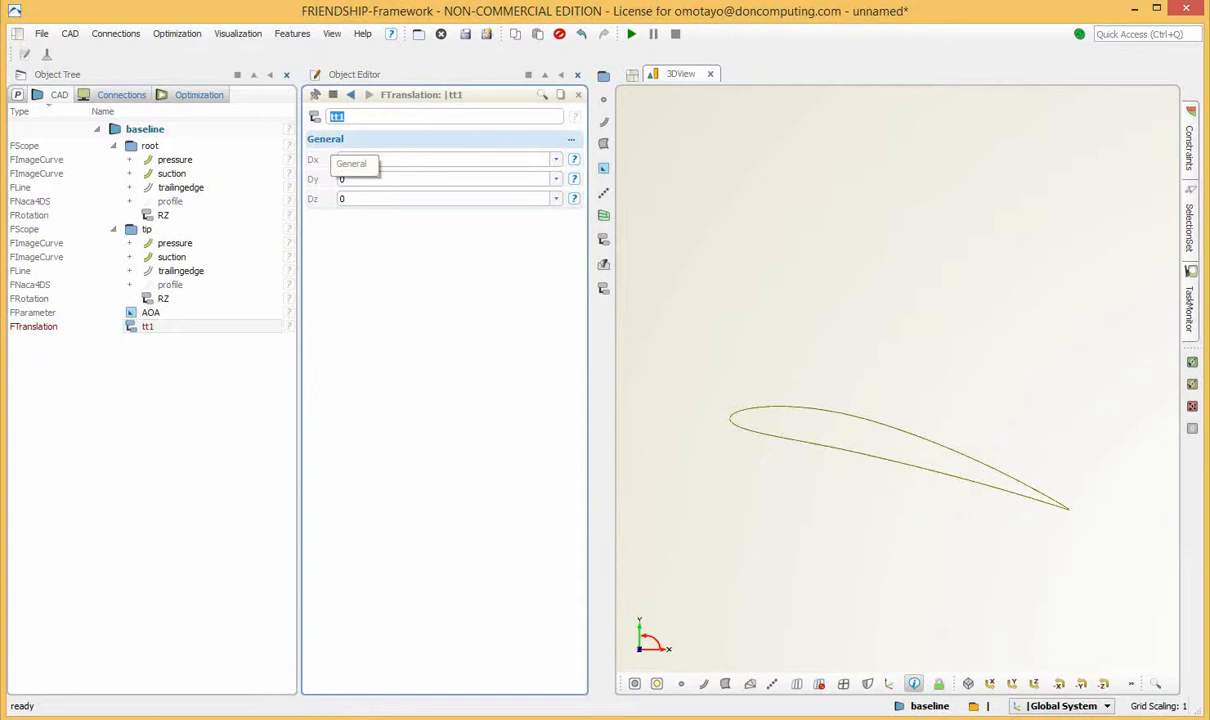
pyautogui.write('DZ')
pyautogui.press('Return')
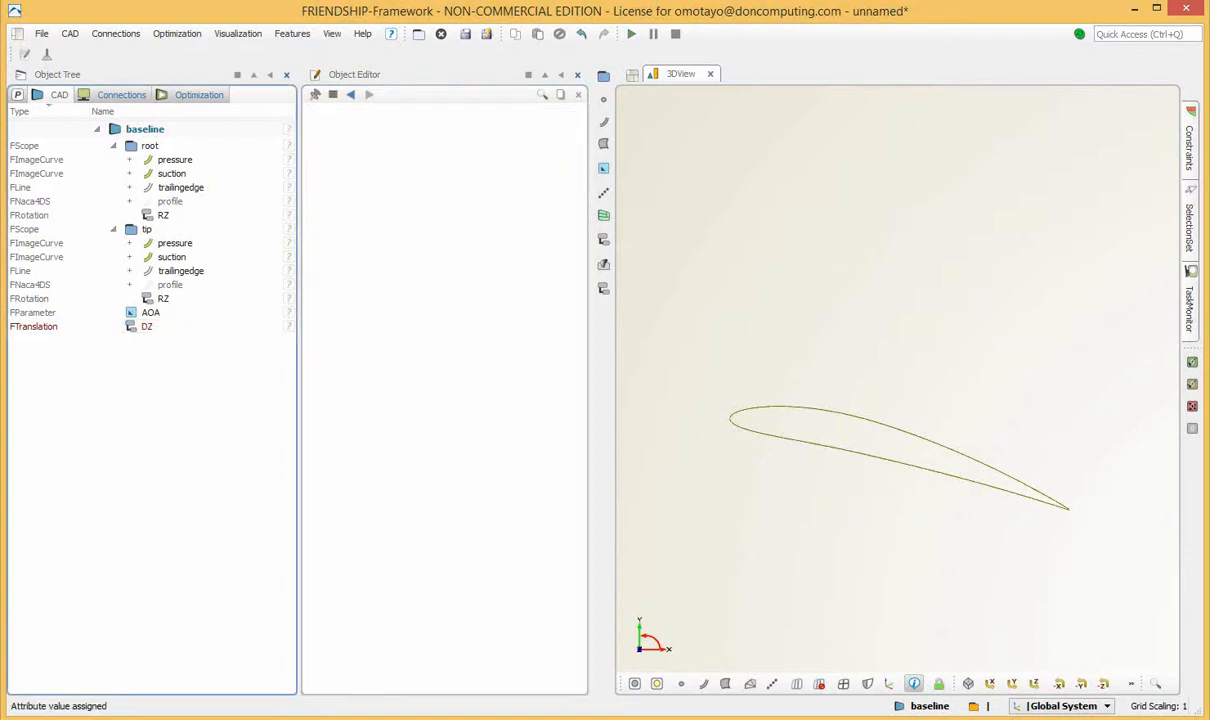
# Set the Dz component of the DZ translation to 2.
pyautogui.click(148, 326)
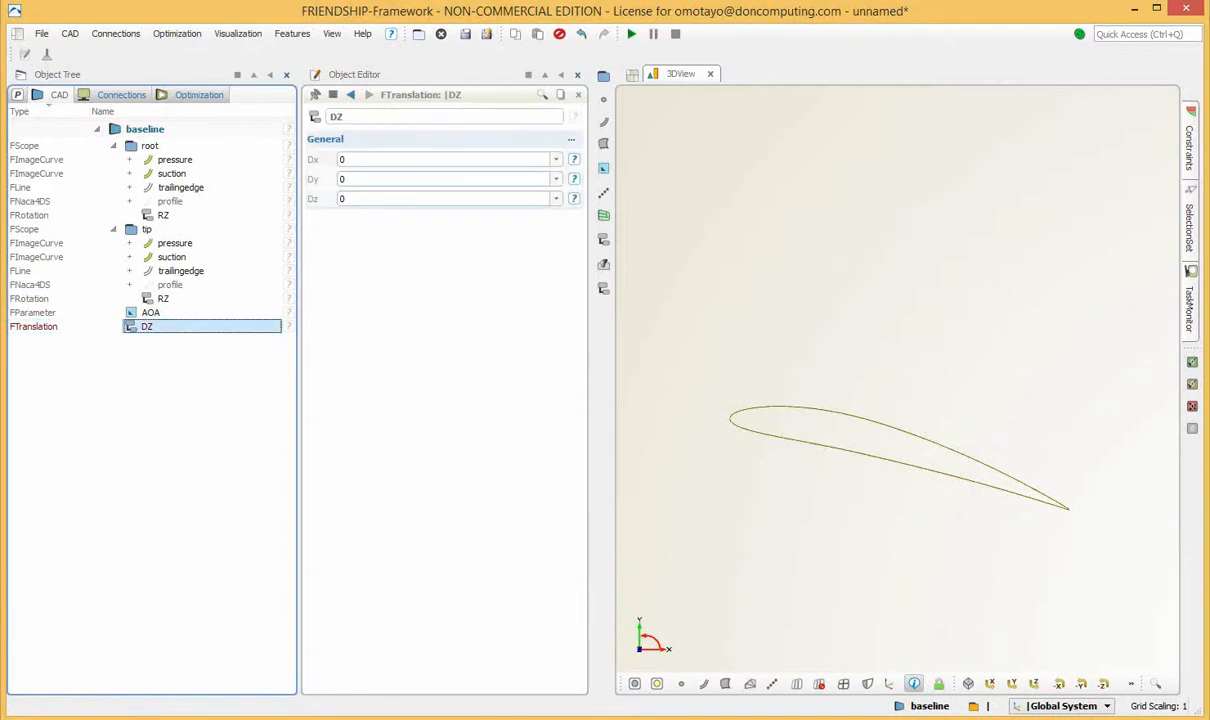
pyautogui.click(350, 199)
pyautogui.doubleClick(343, 199)
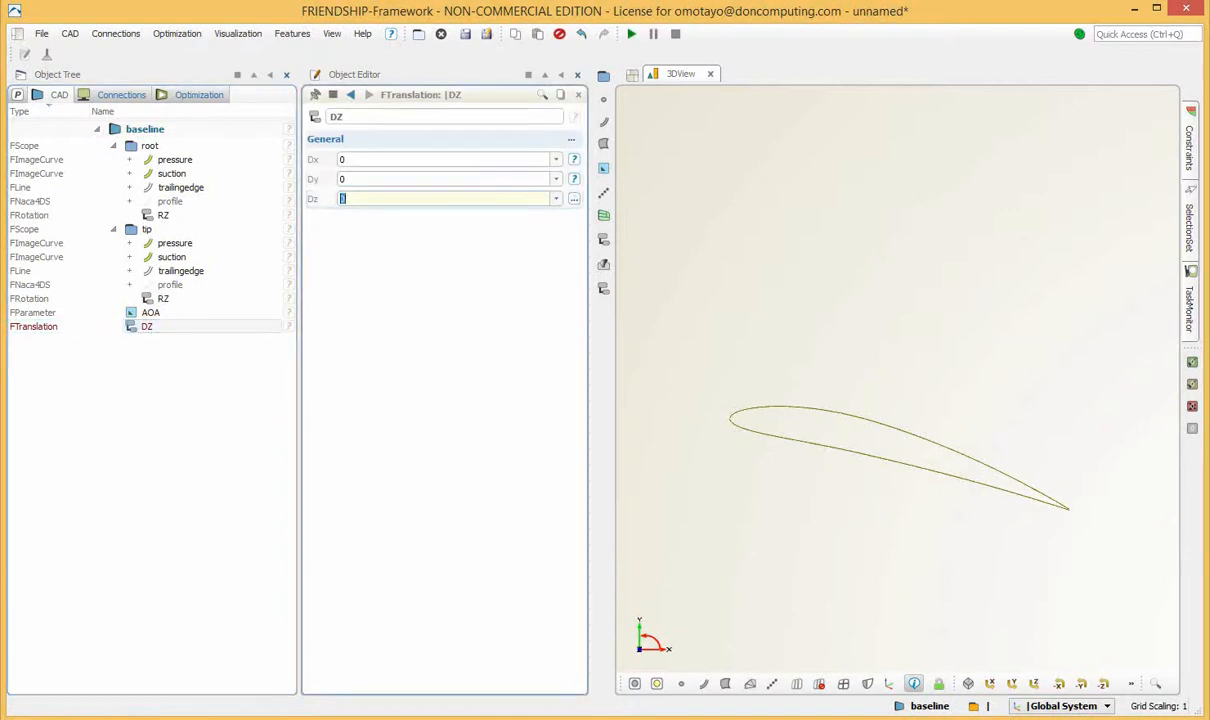
pyautogui.write('2')
pyautogui.click(160, 420)
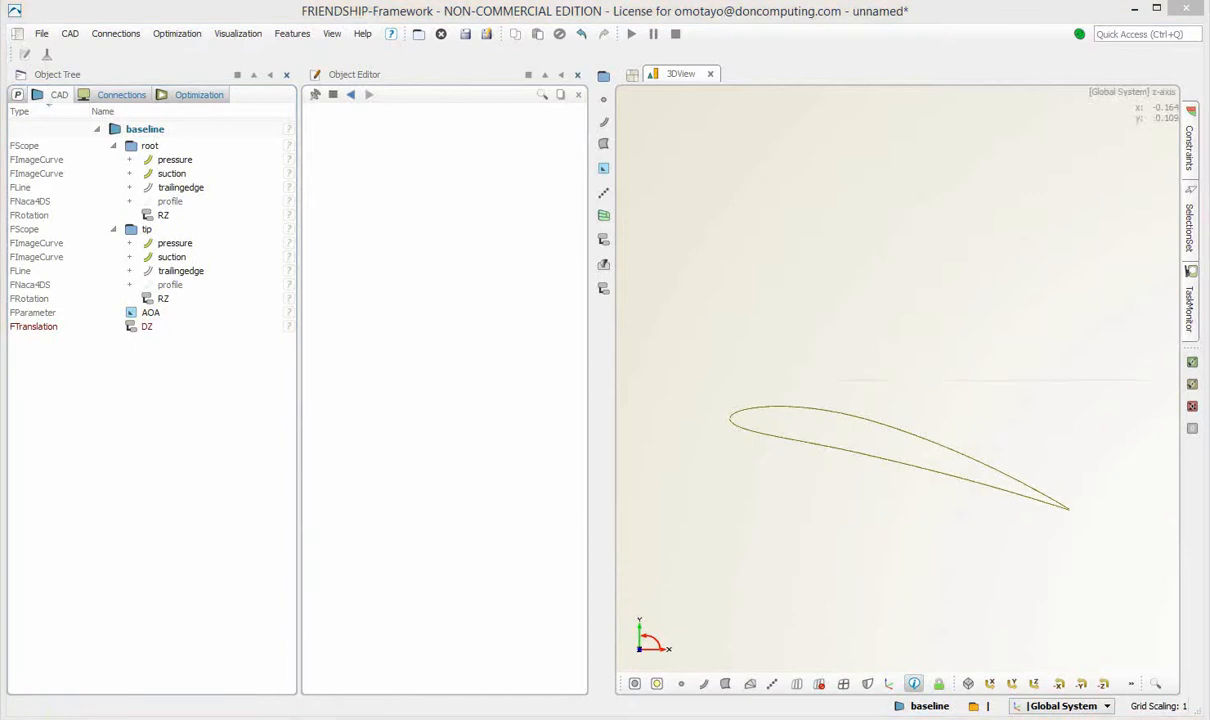
# Move the DZ translation into the tip scope.
pyautogui.click(148, 327)
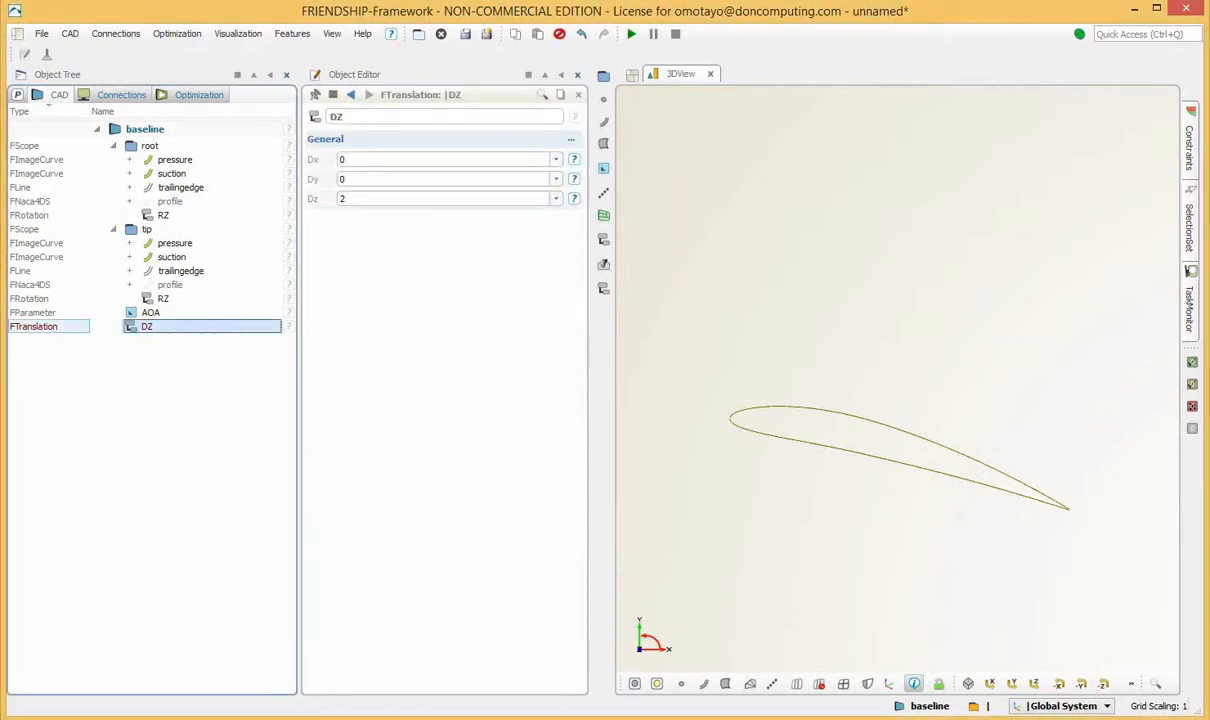
pyautogui.moveTo(148, 327); pyautogui.dragTo(147, 229)
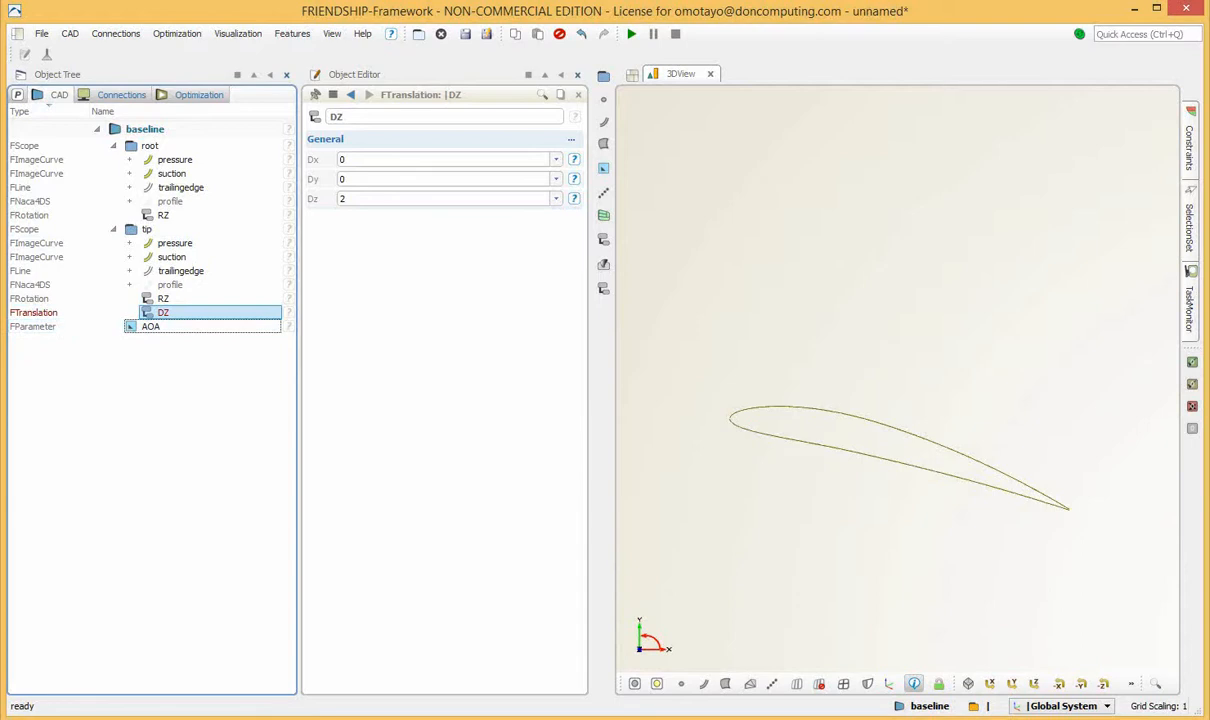
pyautogui.click(165, 365)
# Create a parameter from the DZ translation's Dz value and rename it as SPAN.
pyautogui.click(163, 313)
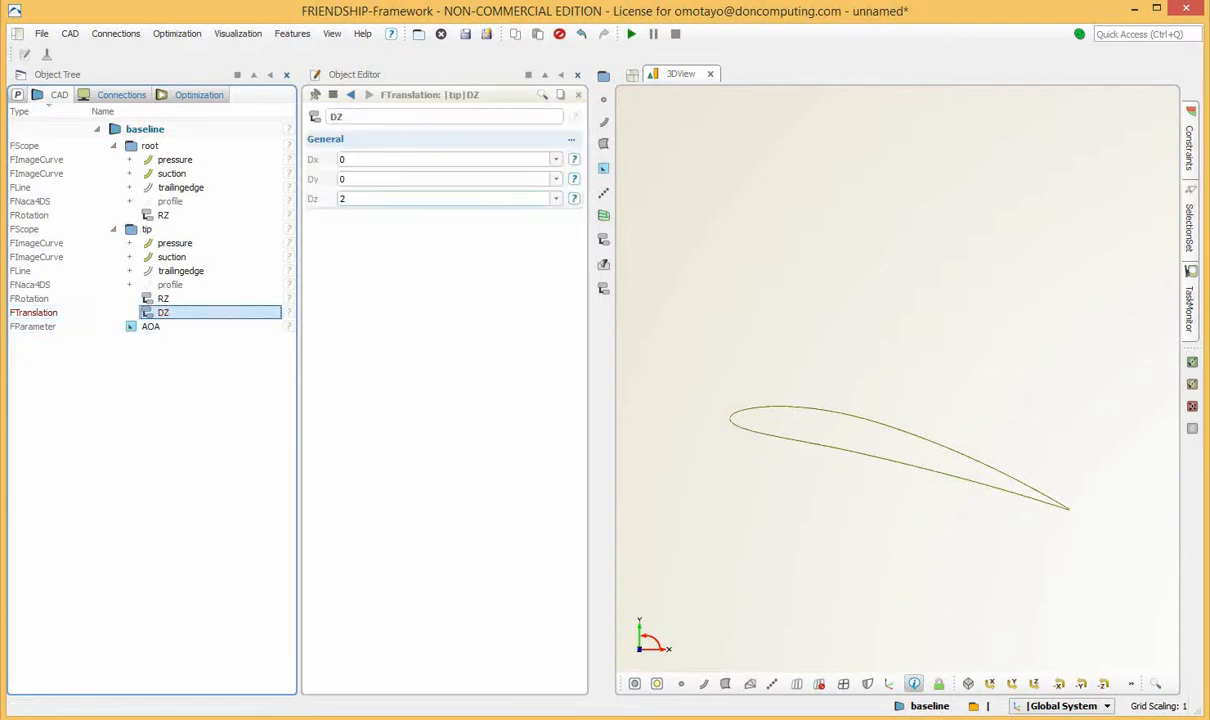
pyautogui.click(348, 199)
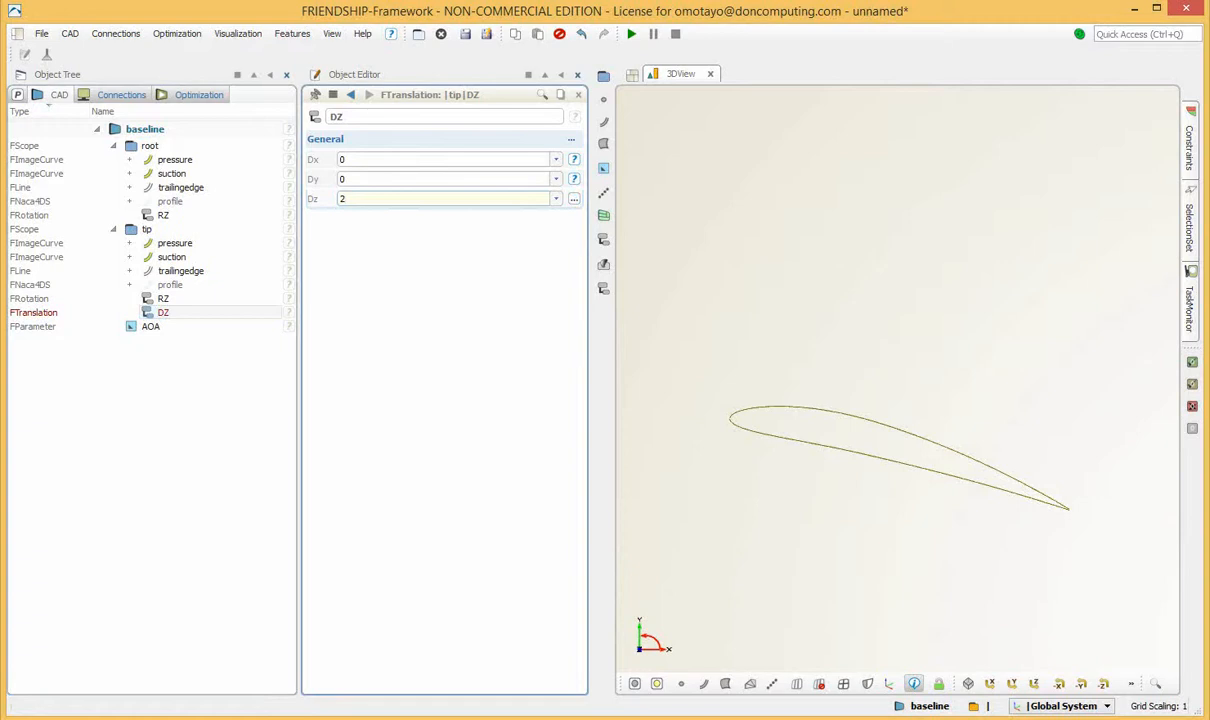
pyautogui.rightClick(362, 201)
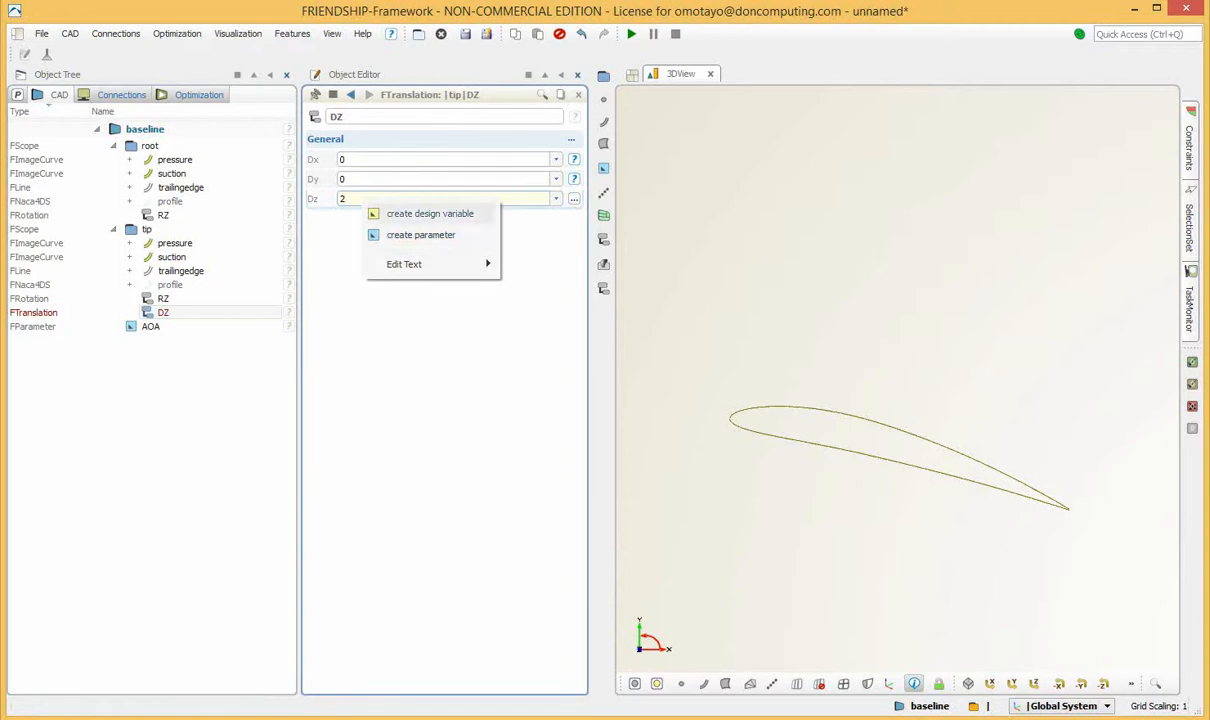
pyautogui.click(420, 235)
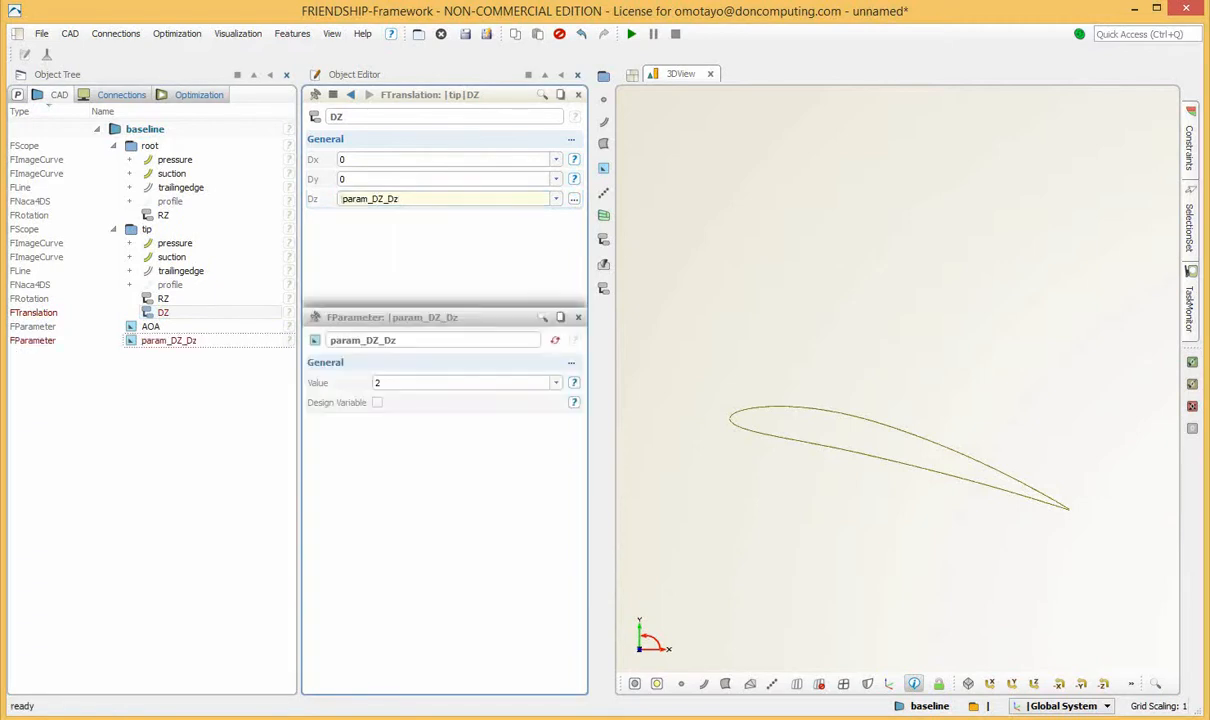
pyautogui.press('Return')
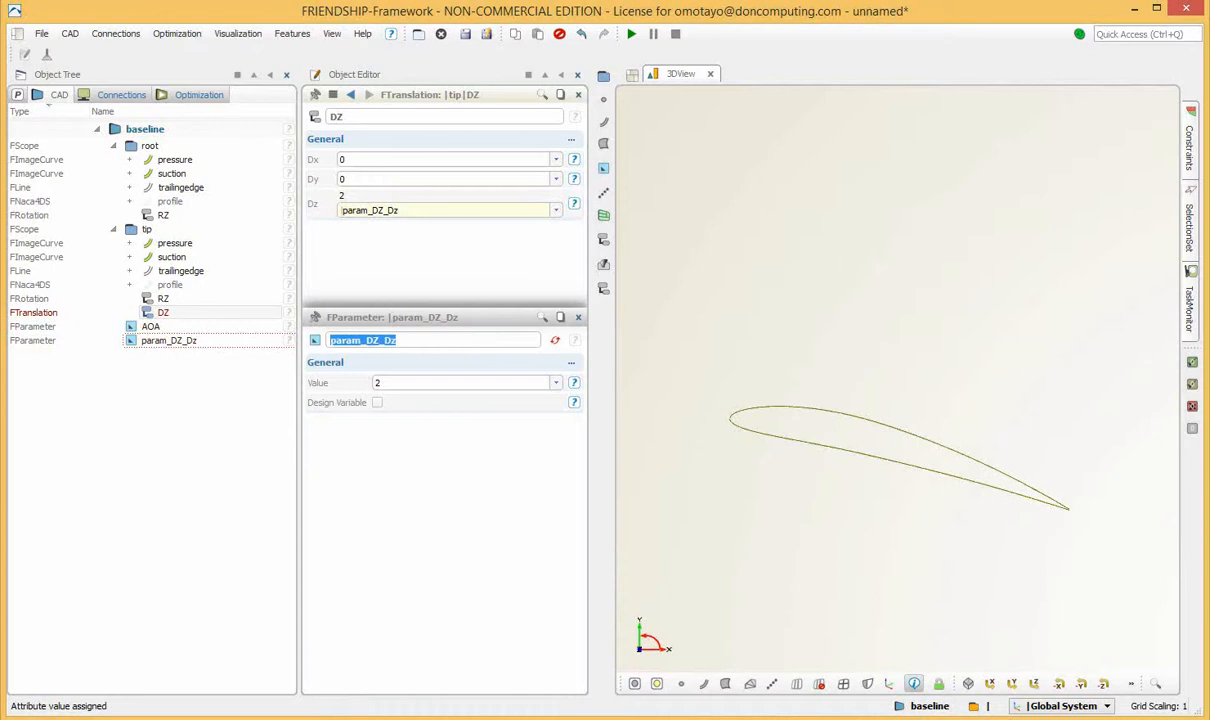
pyautogui.write('SPAN')
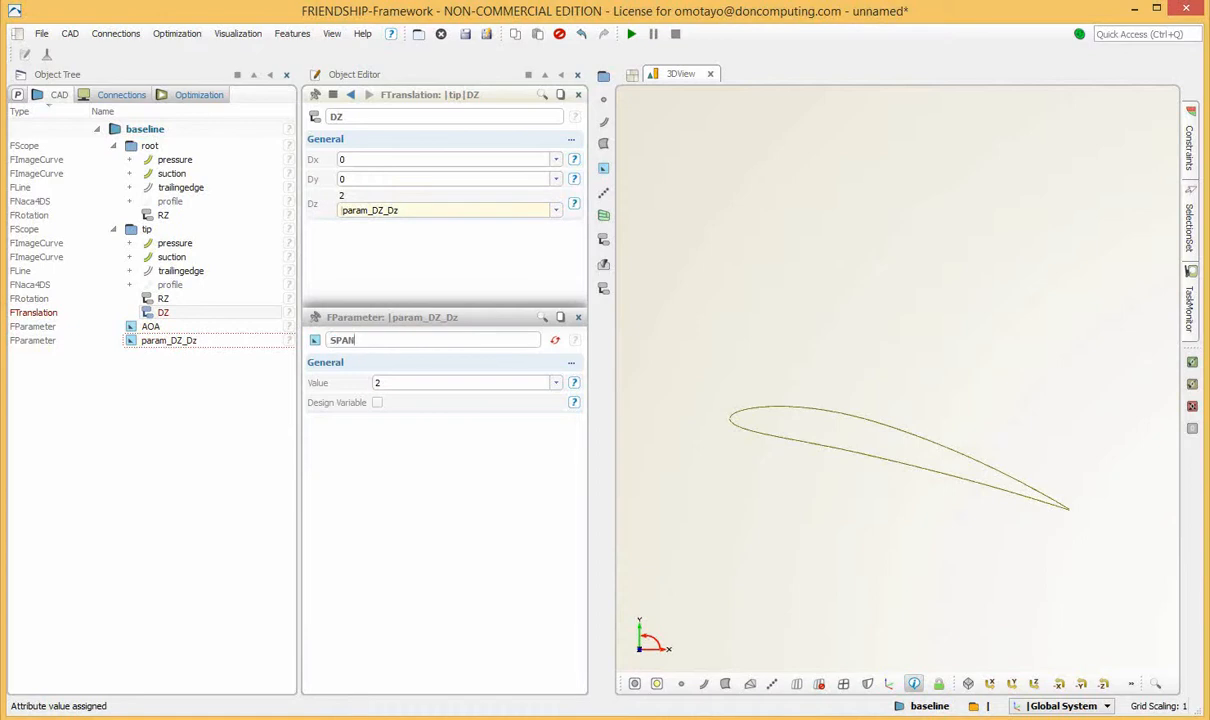
pyautogui.press('Return')
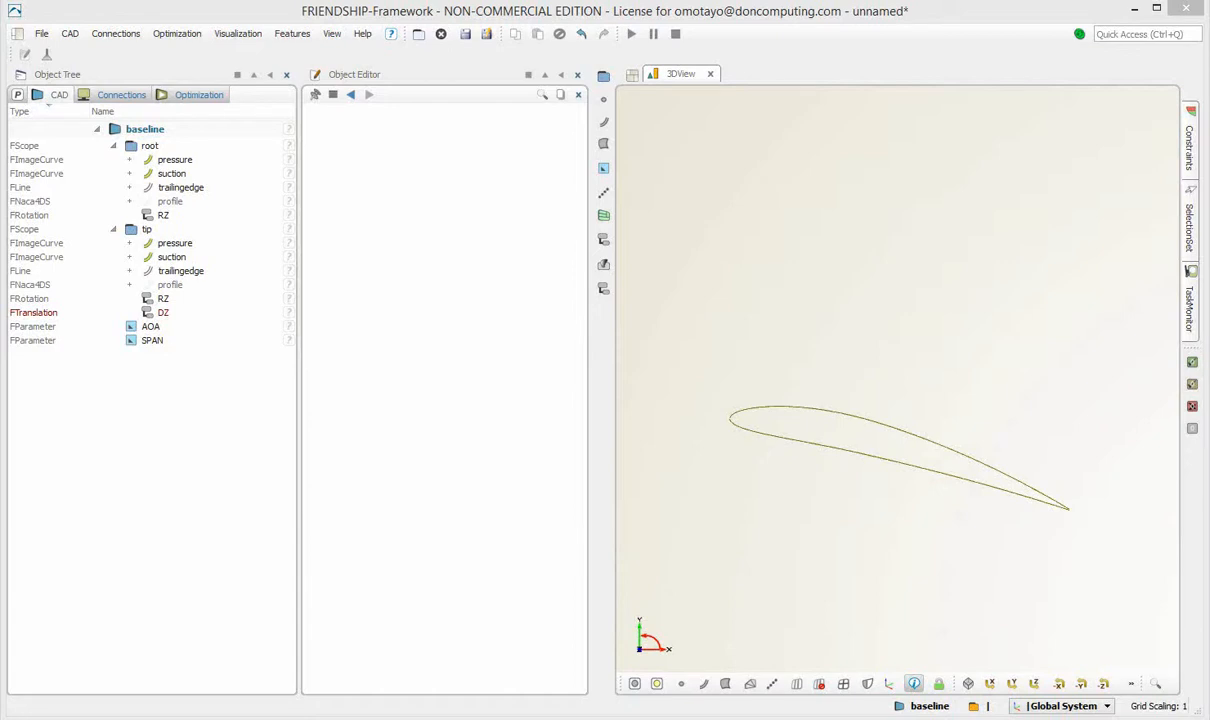
# Create a transformation chain that combines the tip scope's RZ rotation and DZ translation, in that order.
pyautogui.click(164, 299)
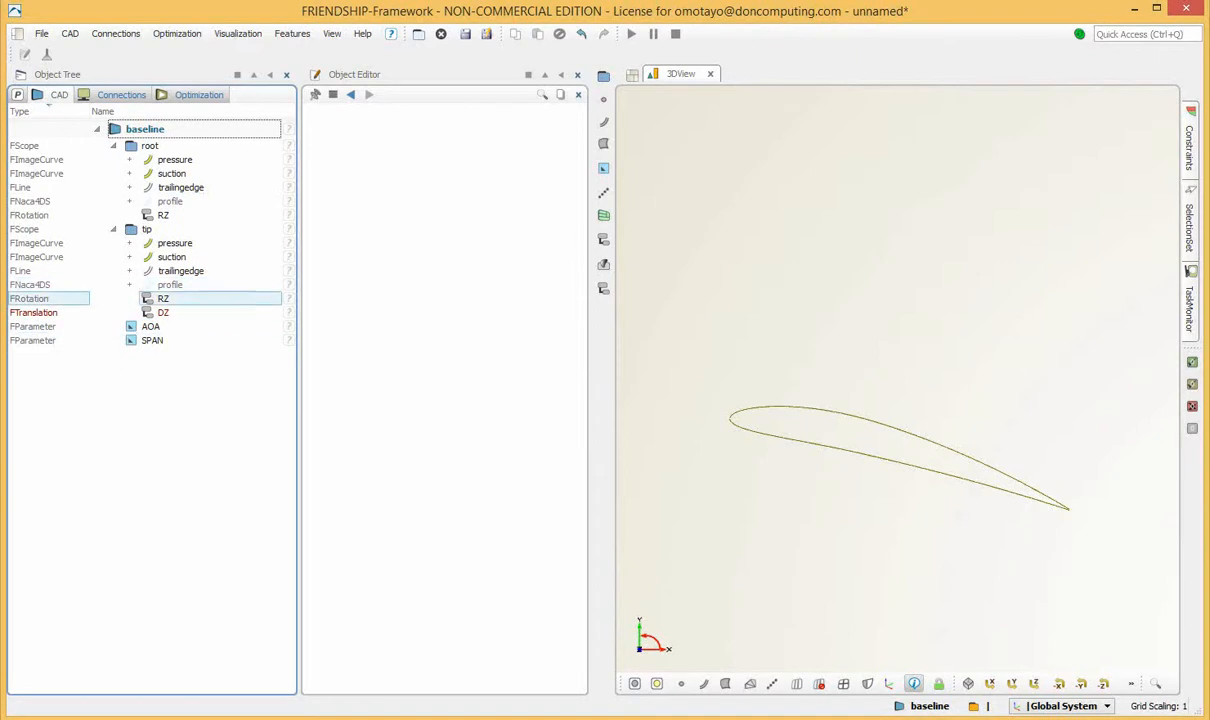
pyautogui.click(164, 299)
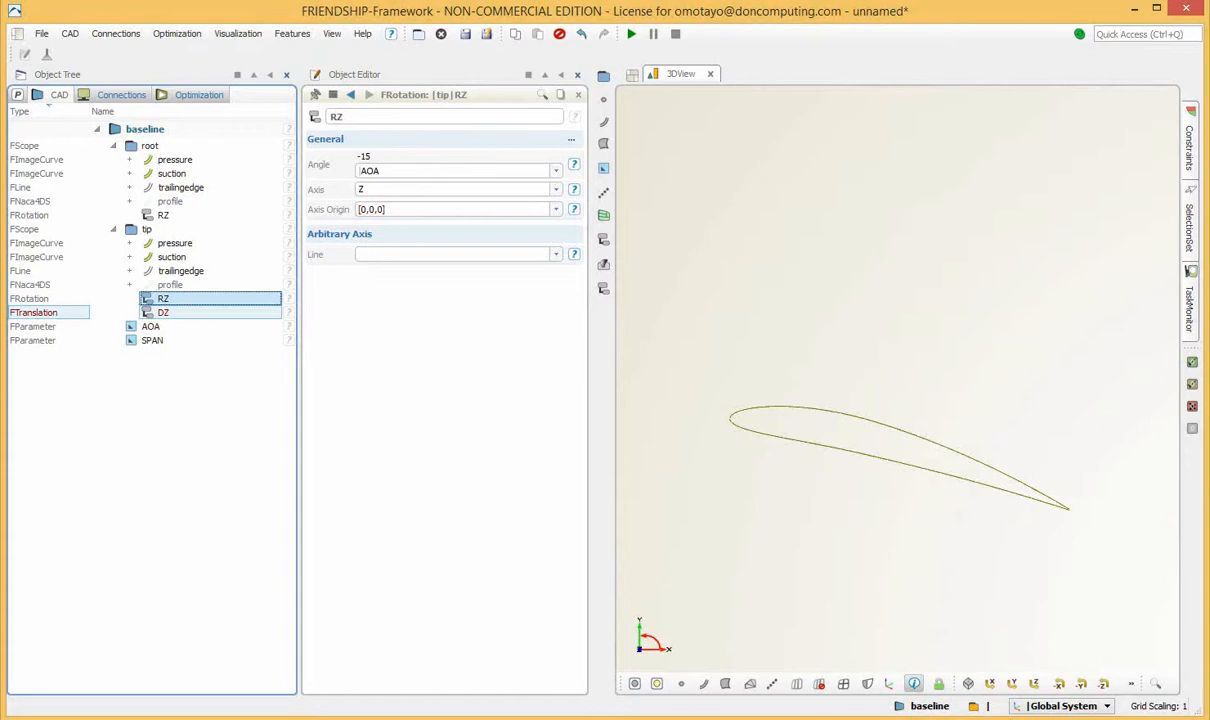
pyautogui.keyDown('ctrl'); pyautogui.click(146, 307); pyautogui.keyUp('ctrl')
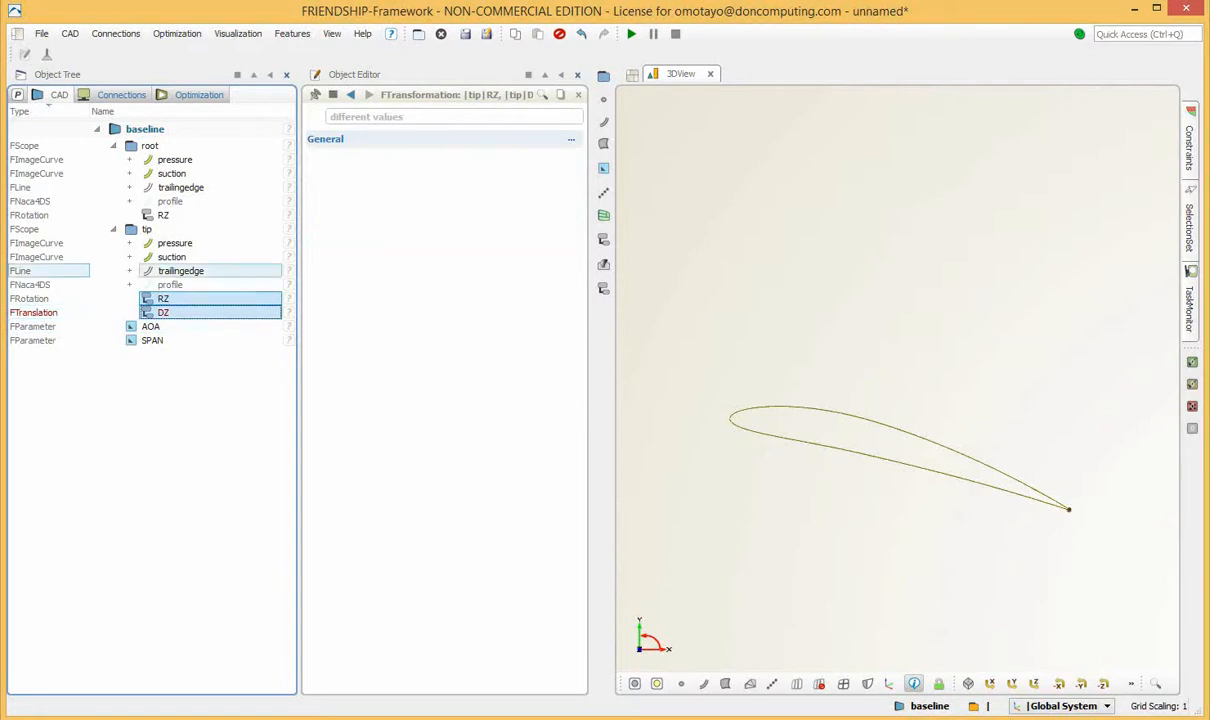
pyautogui.click(70, 33)
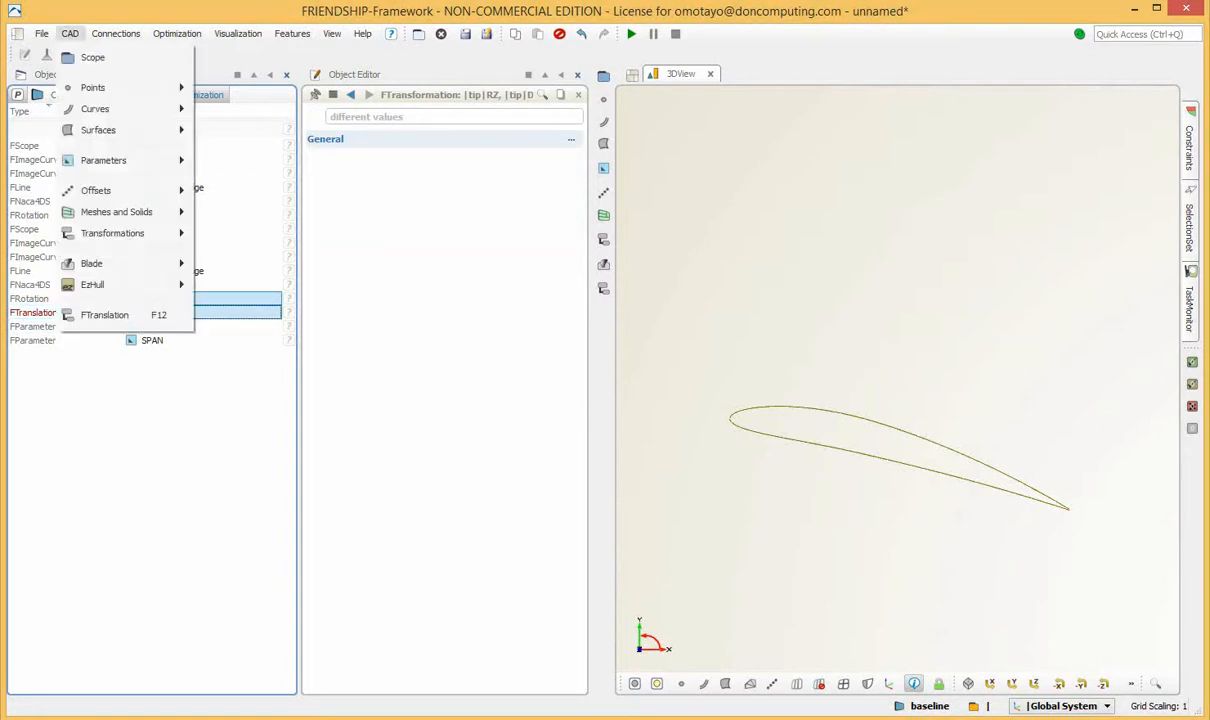
pyautogui.moveTo(112, 233)
pyautogui.click(255, 287)
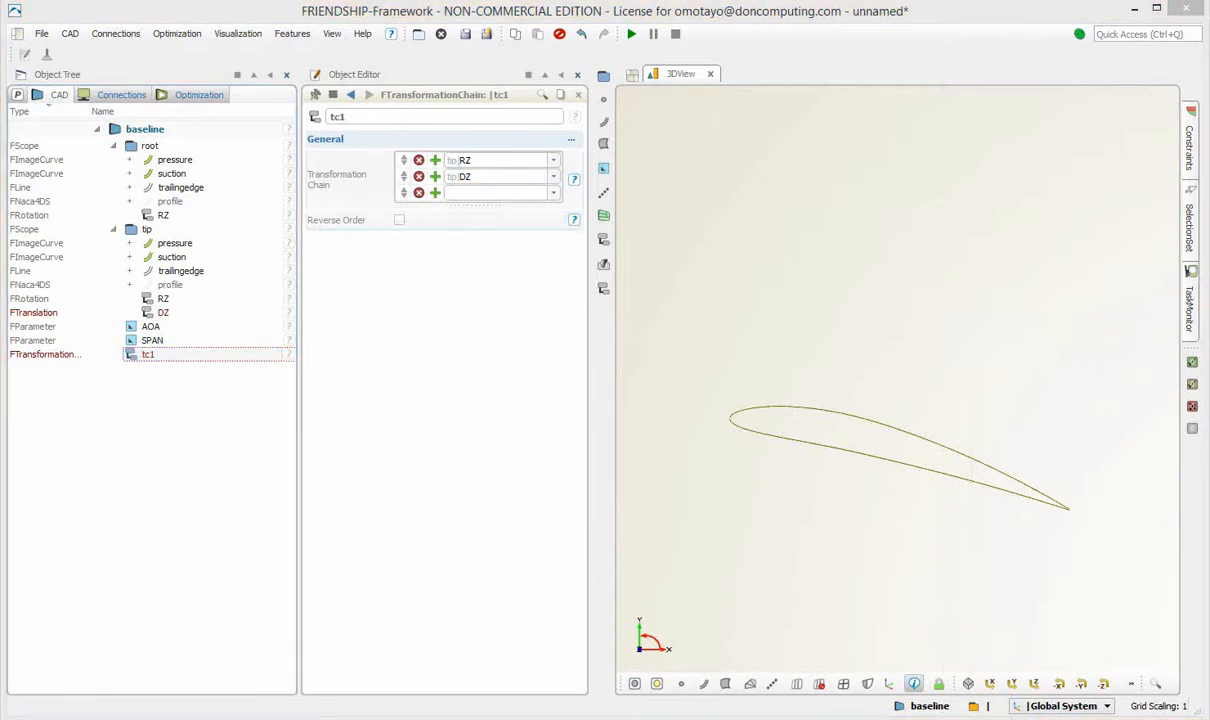
# Rename the transformation chain as TOTAL and move it into the tip scope.
pyautogui.moveTo(348, 117); pyautogui.dragTo(312, 116)
pyautogui.write('T')
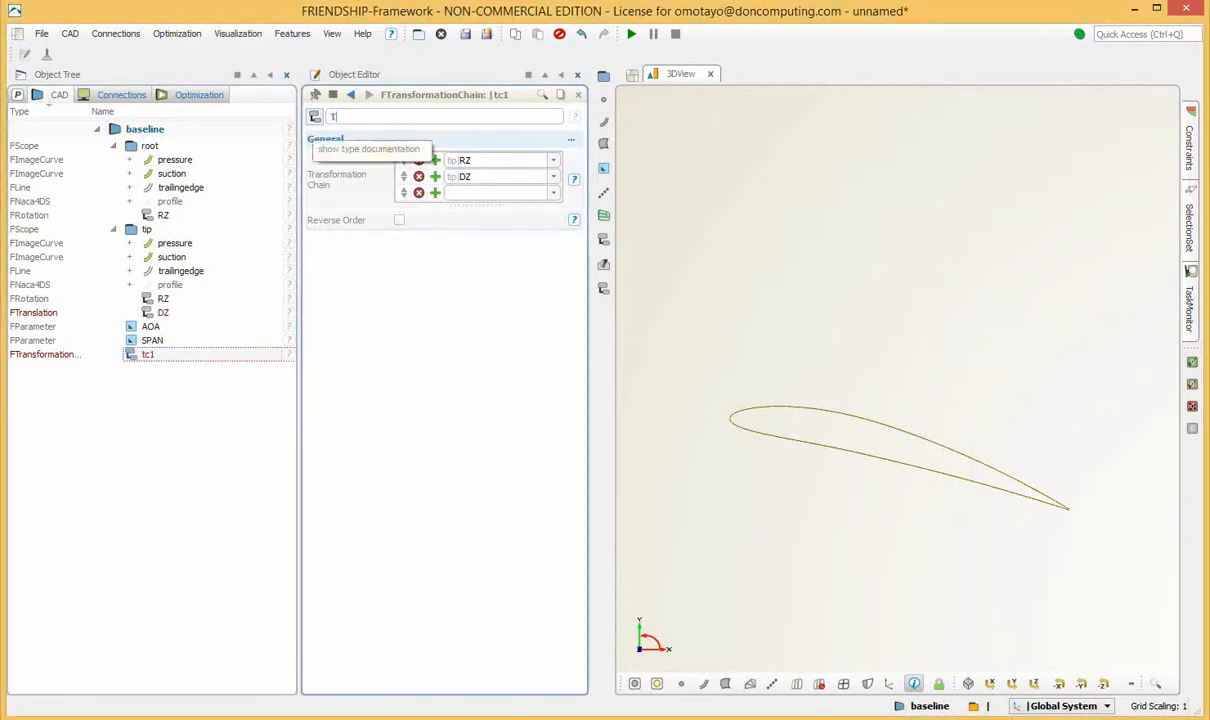
pyautogui.write('OTAL')
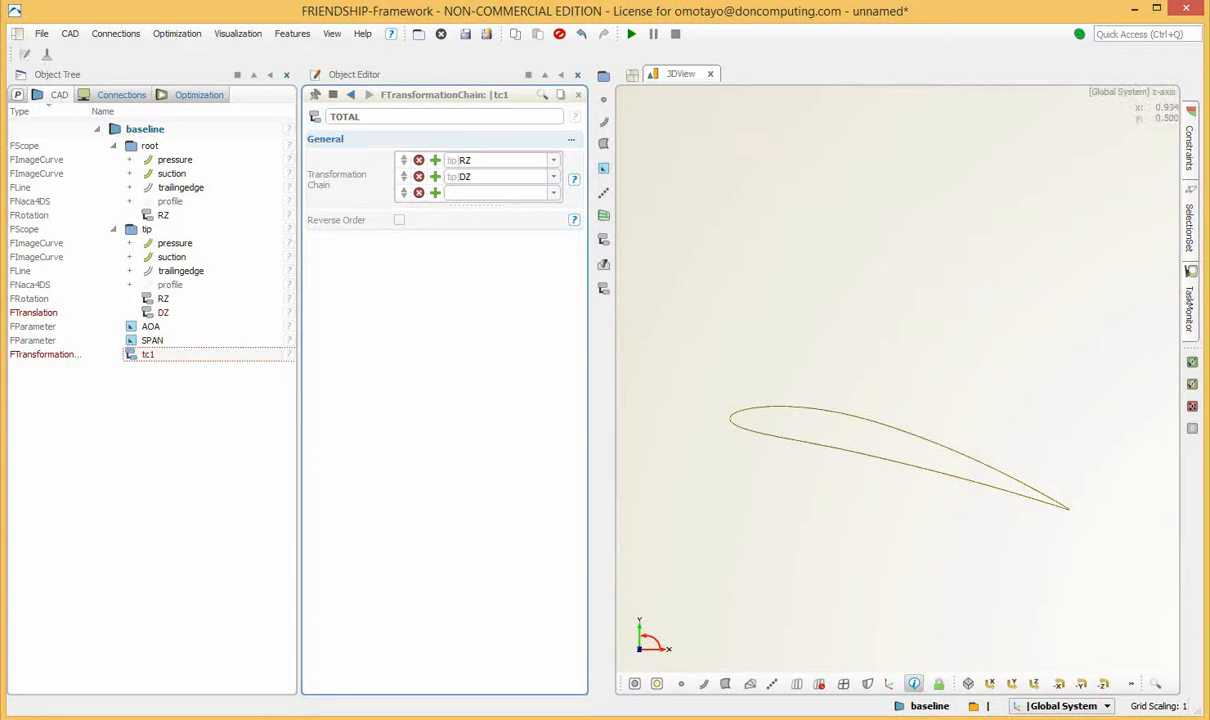
pyautogui.press('Return')
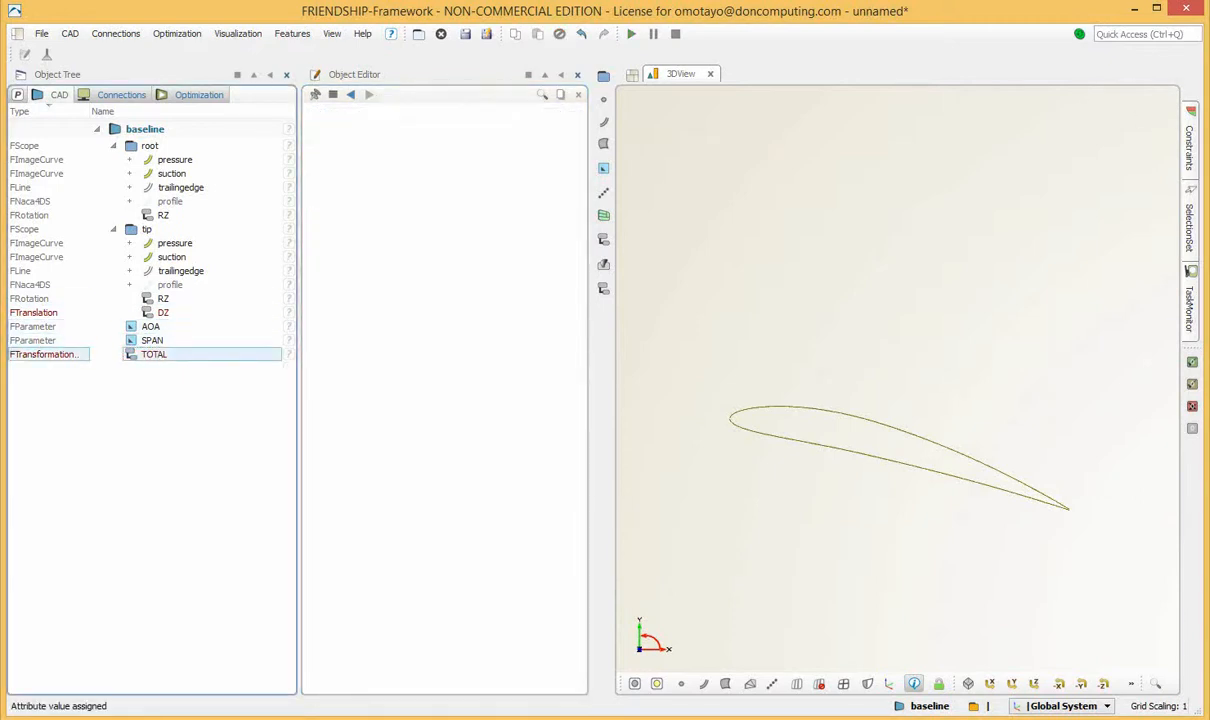
pyautogui.click(153, 354)
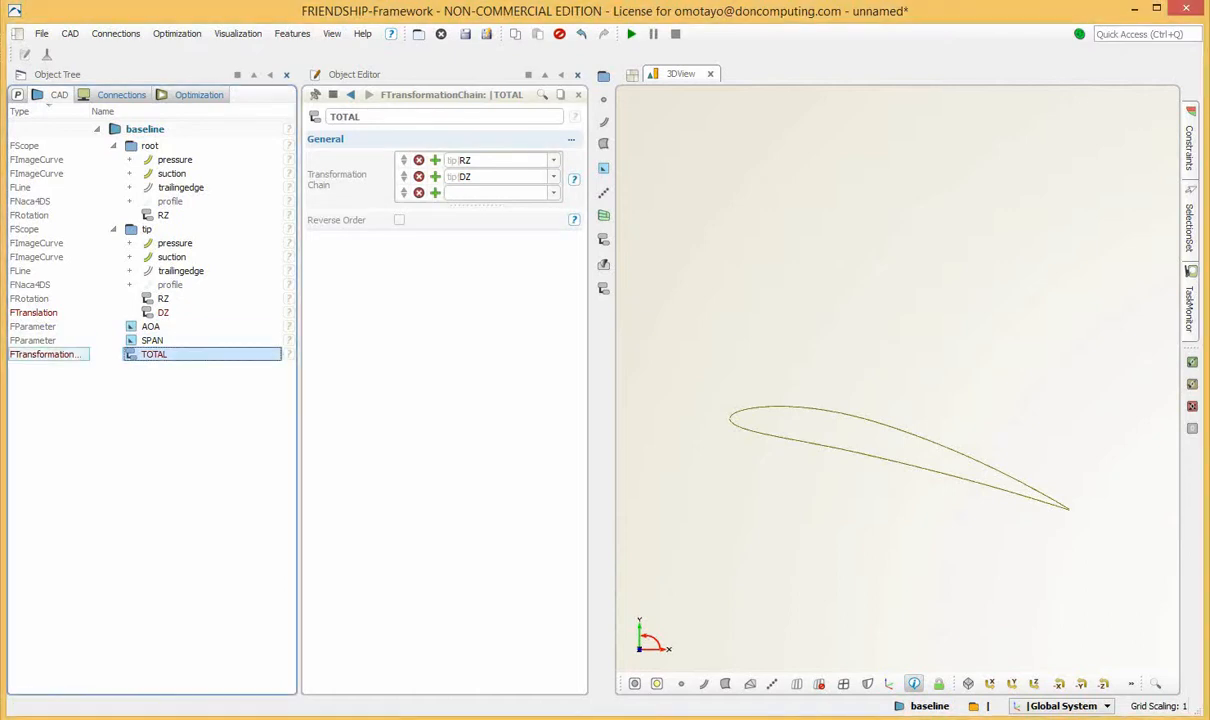
pyautogui.moveTo(154, 354); pyautogui.dragTo(147, 229)
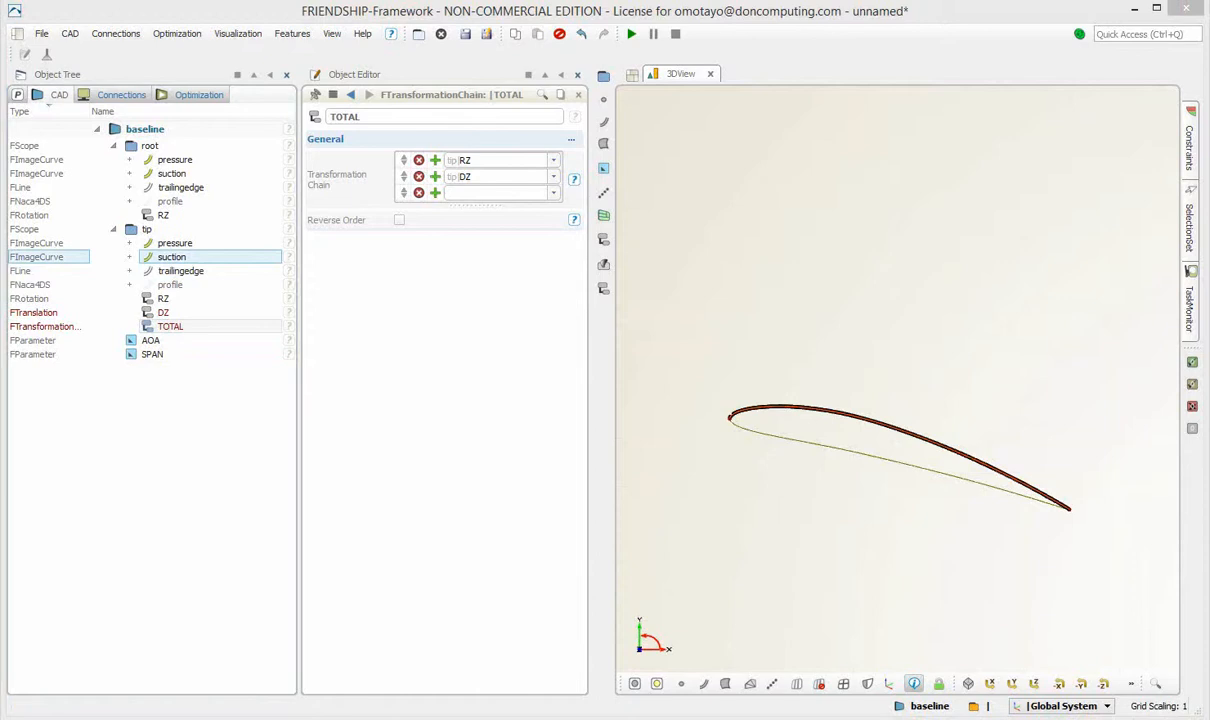
# Assign the tip scope's TOTAL chain as the image transformation of both the tip pressure and suction curves.
pyautogui.keyDown('ctrl'); pyautogui.click(175, 243); pyautogui.keyUp('ctrl')
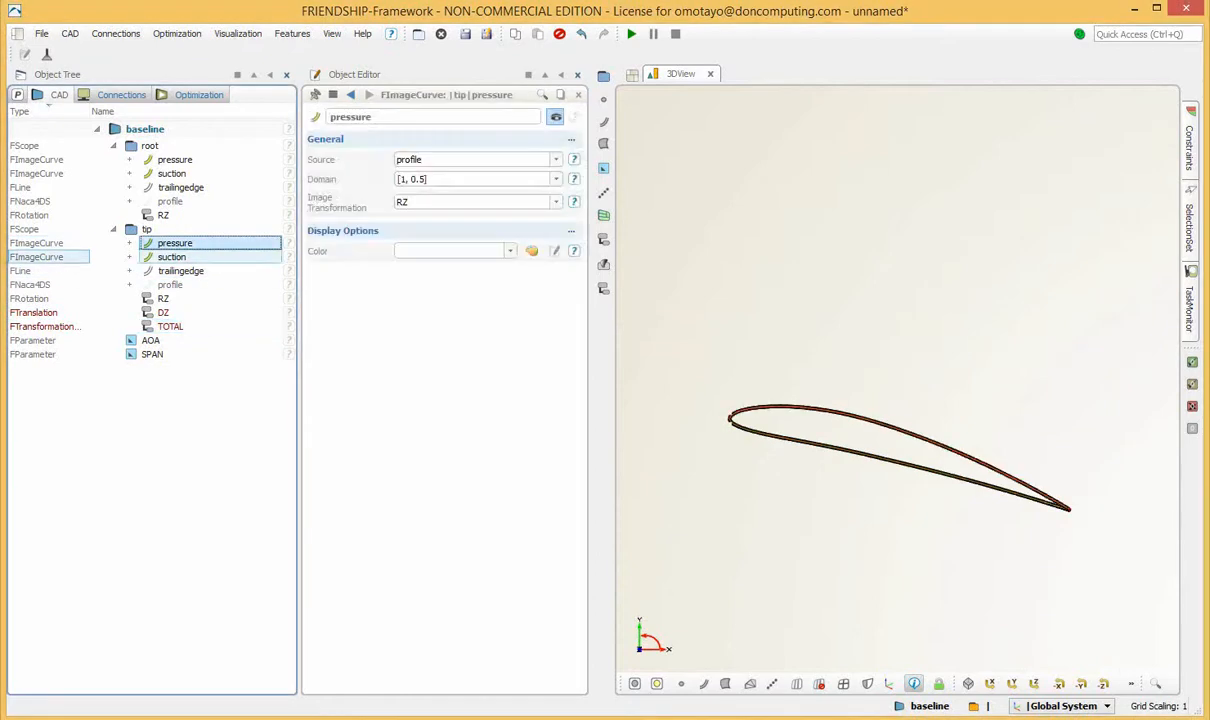
pyautogui.keyDown('ctrl'); pyautogui.click(171, 257); pyautogui.keyUp('ctrl')
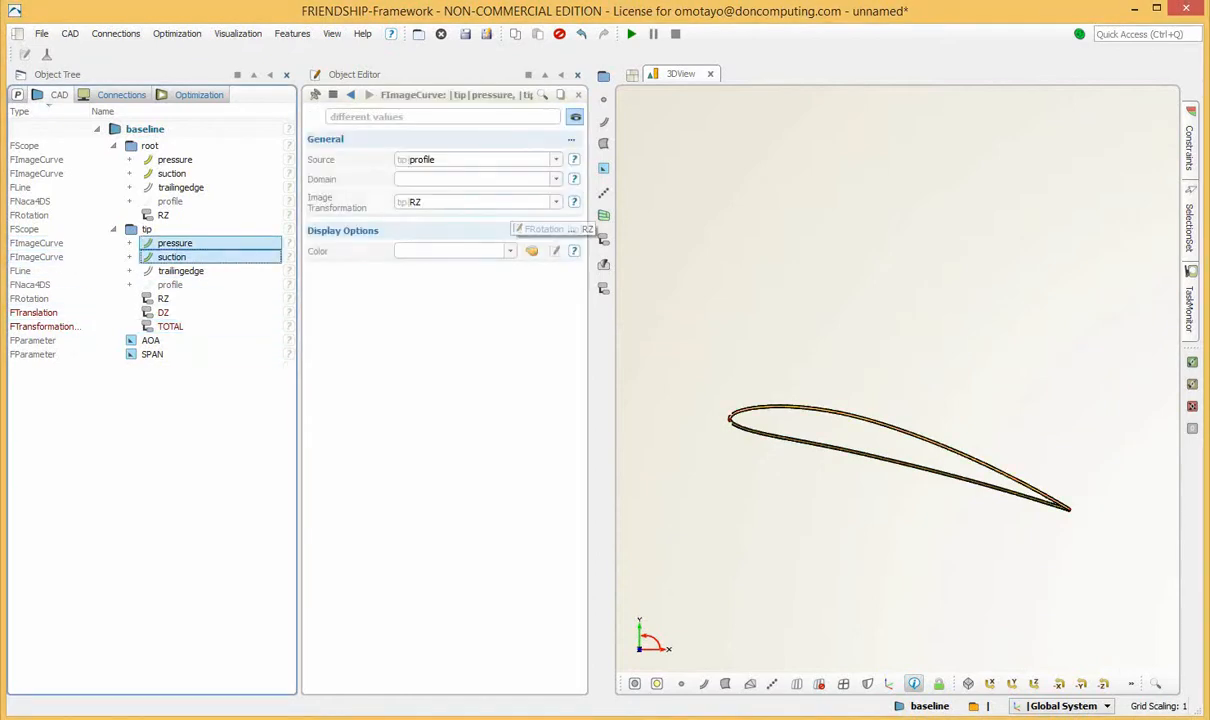
pyautogui.click(470, 202)
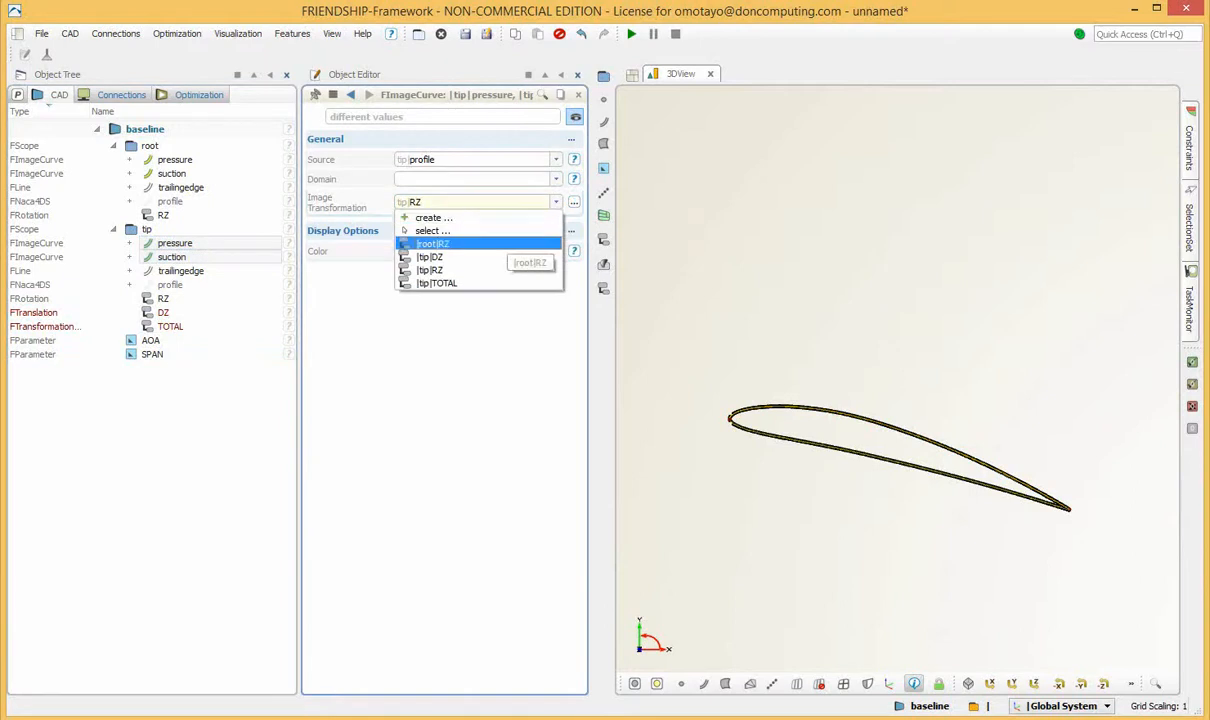
pyautogui.click(437, 283)
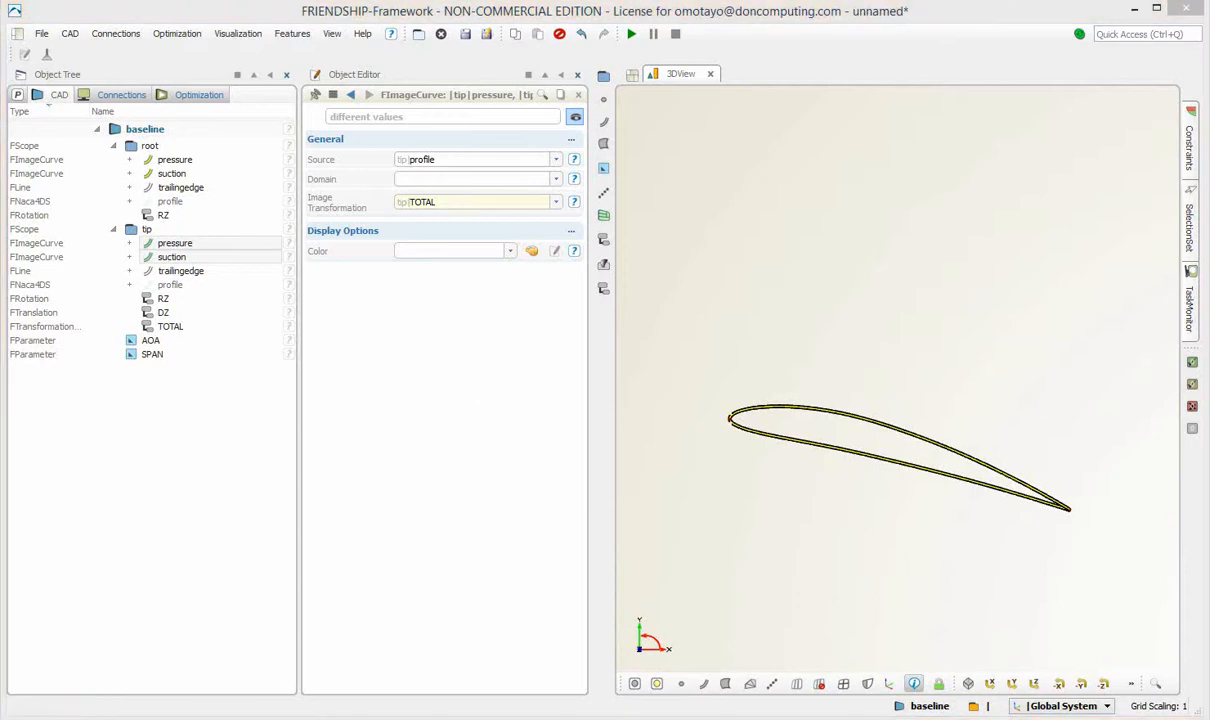
# Create a ruled surface between the root and tip suction curves.
pyautogui.click(862, 472)
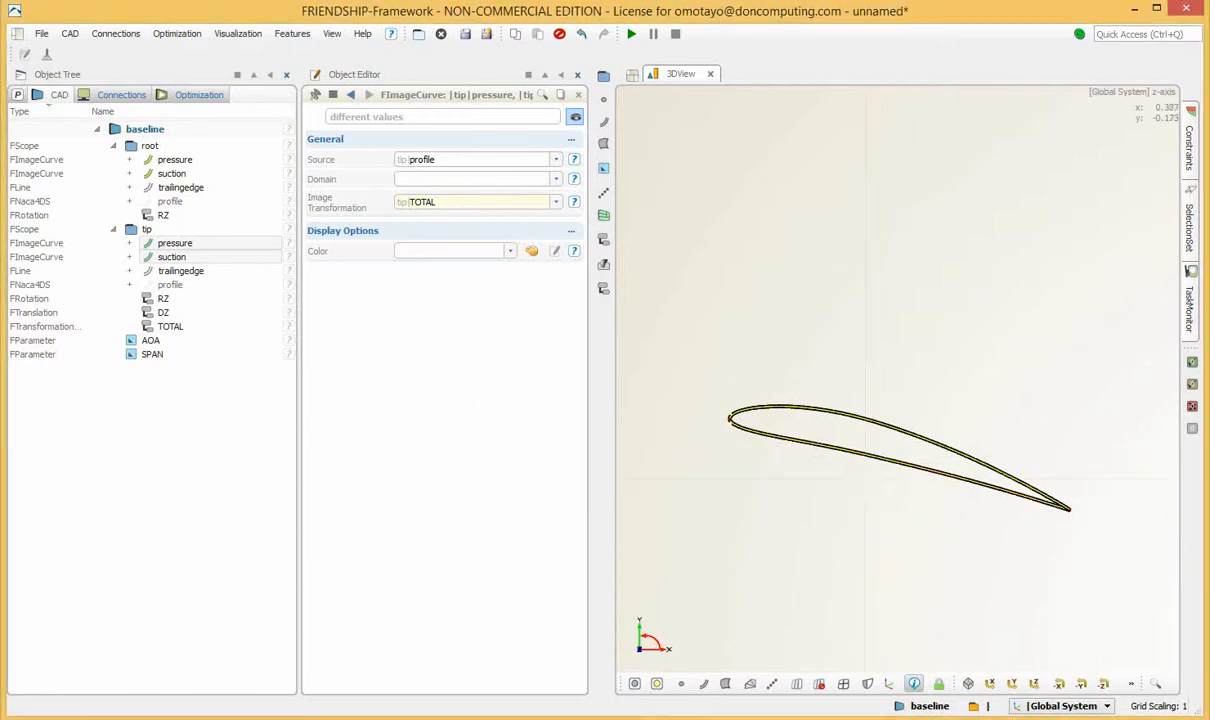
pyautogui.scroll(-3, 861, 472)
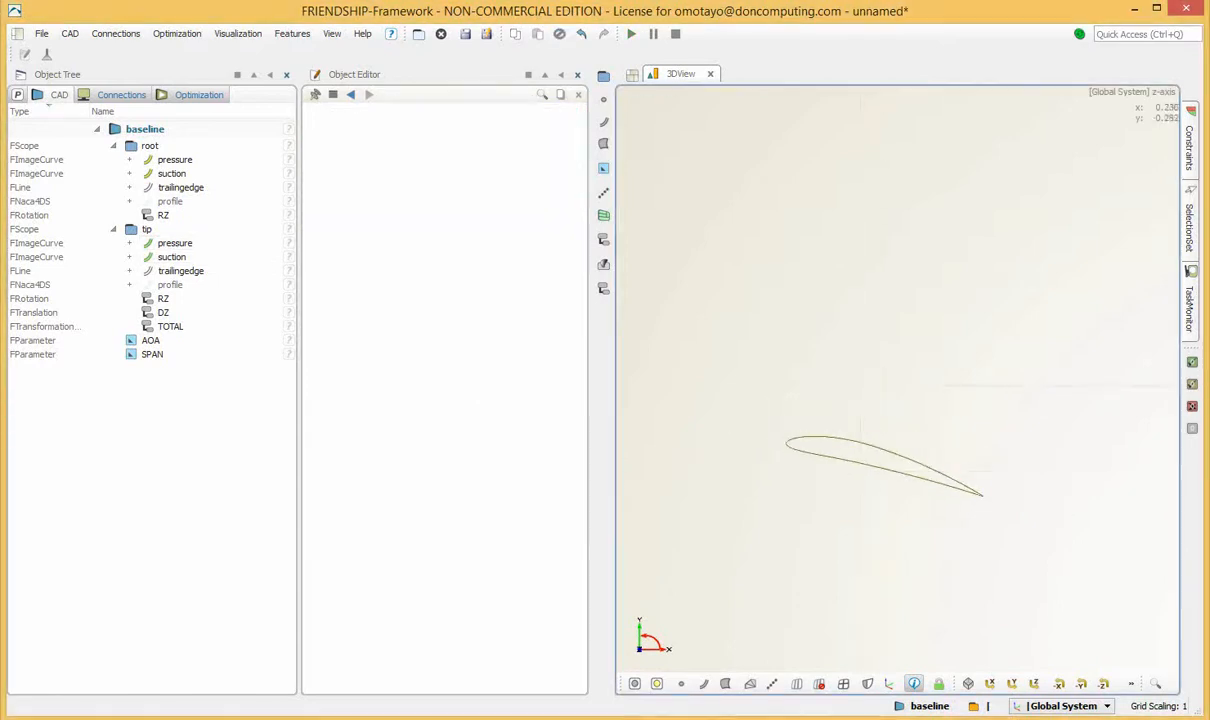
pyautogui.moveTo(861, 474); pyautogui.dragTo(906, 543)
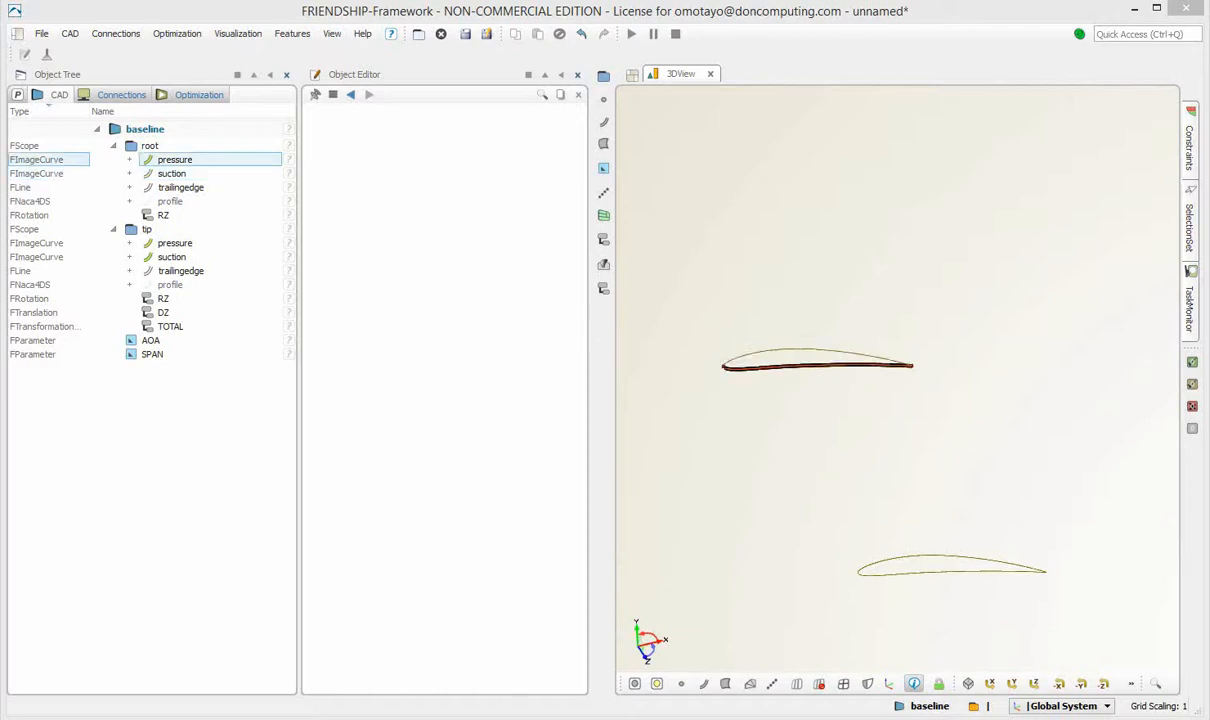
pyautogui.click(171, 173)
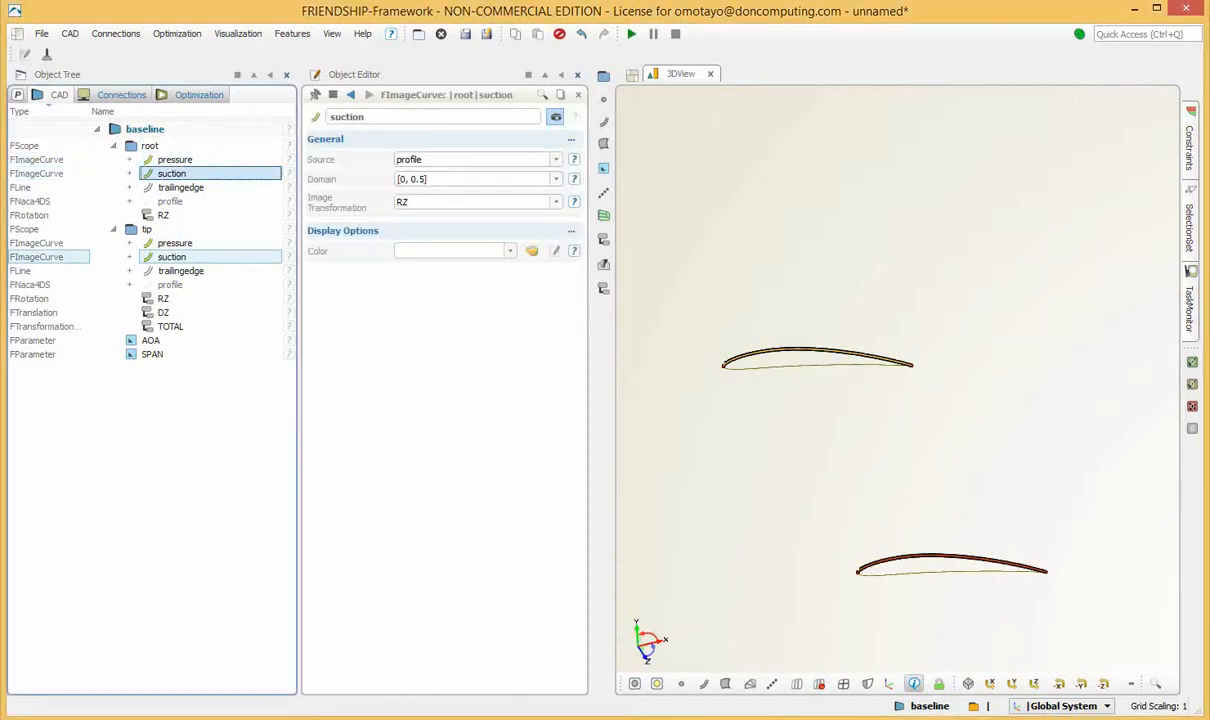
pyautogui.keyDown('ctrl'); pyautogui.click(171, 257); pyautogui.keyUp('ctrl')
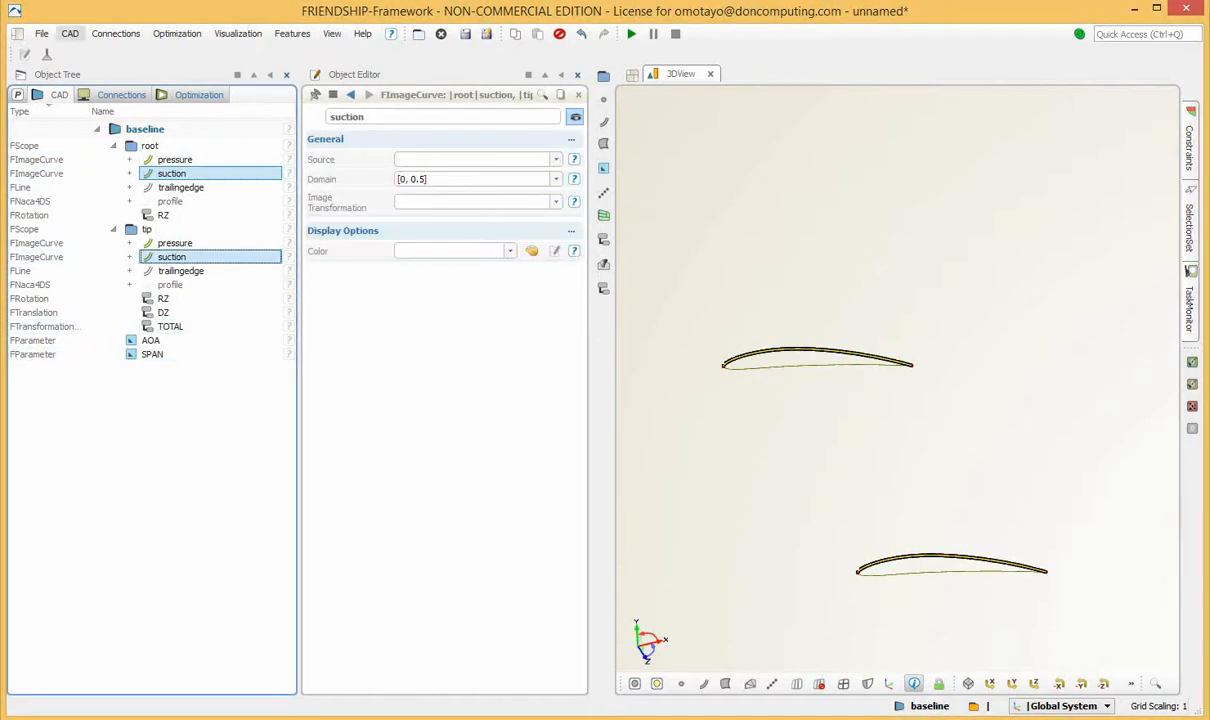
pyautogui.click(70, 33)
pyautogui.moveTo(100, 130)
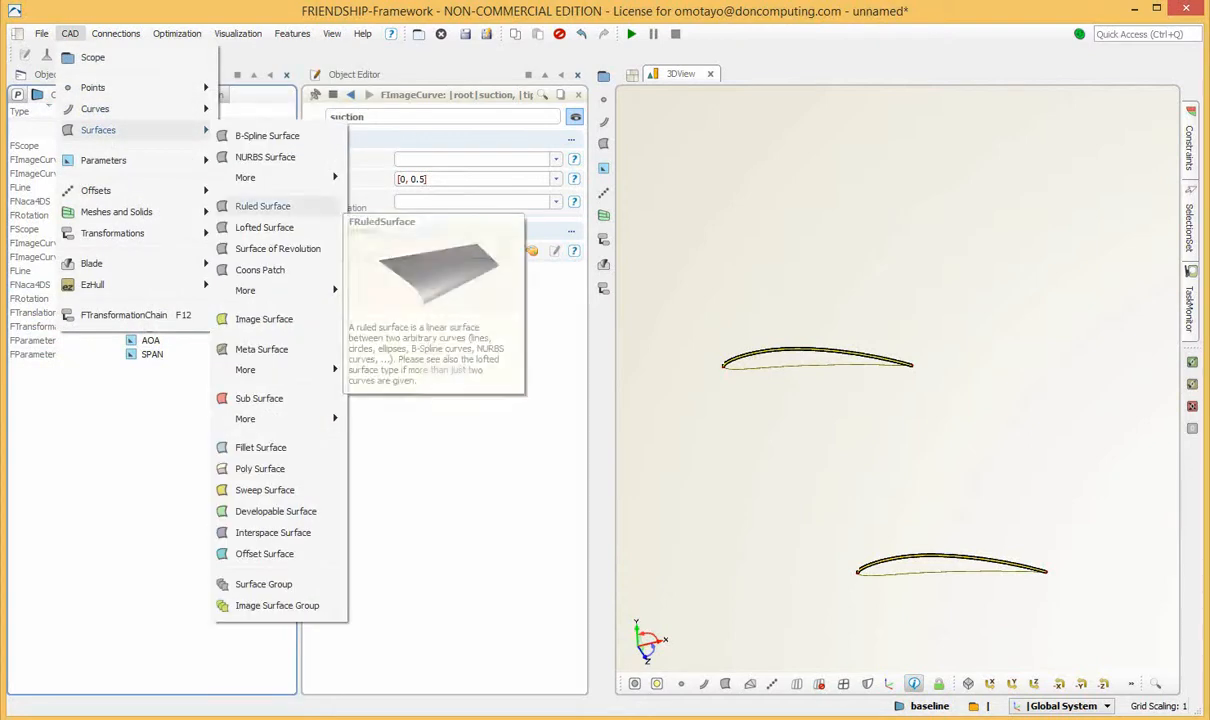
pyautogui.click(262, 206)
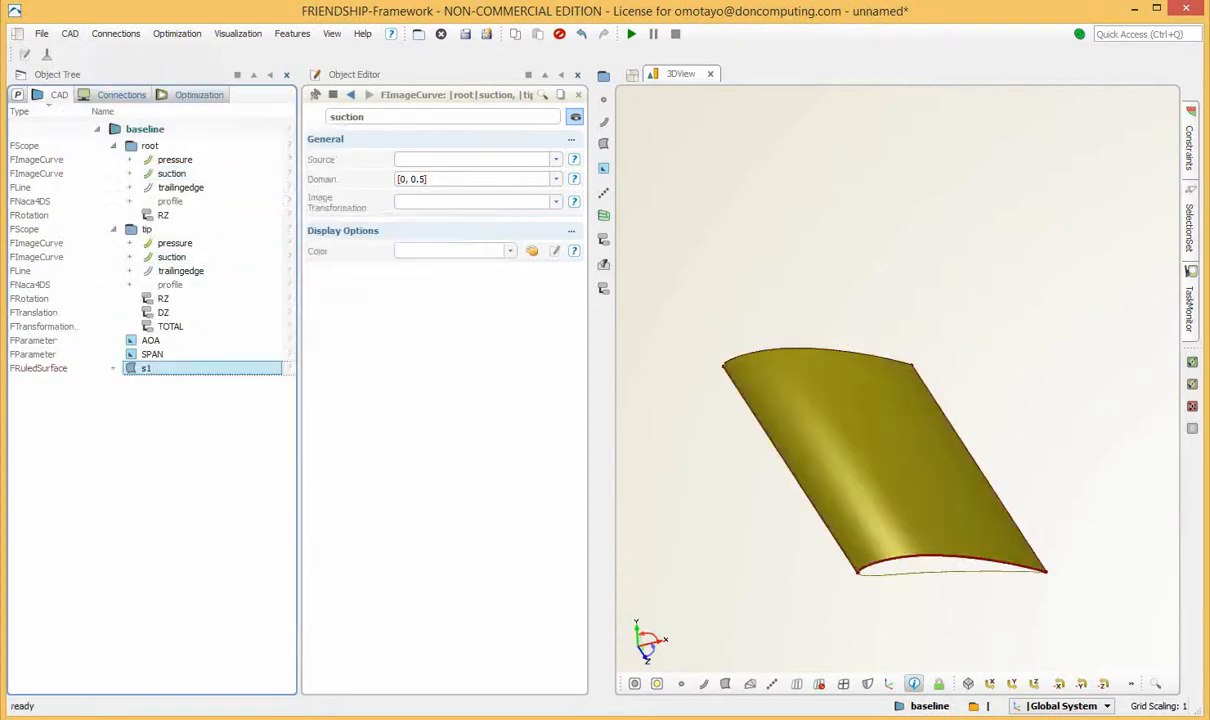
# Rename the ruled surface between the suction curves as suctionside.
pyautogui.moveTo(970, 528)
pyautogui.mouseDown()
pyautogui.moveTo(940, 610)
pyautogui.moveTo(936, 475)
pyautogui.moveTo(945, 510)
pyautogui.moveTo(952, 462)
pyautogui.moveTo(963, 550)
pyautogui.mouseUp()
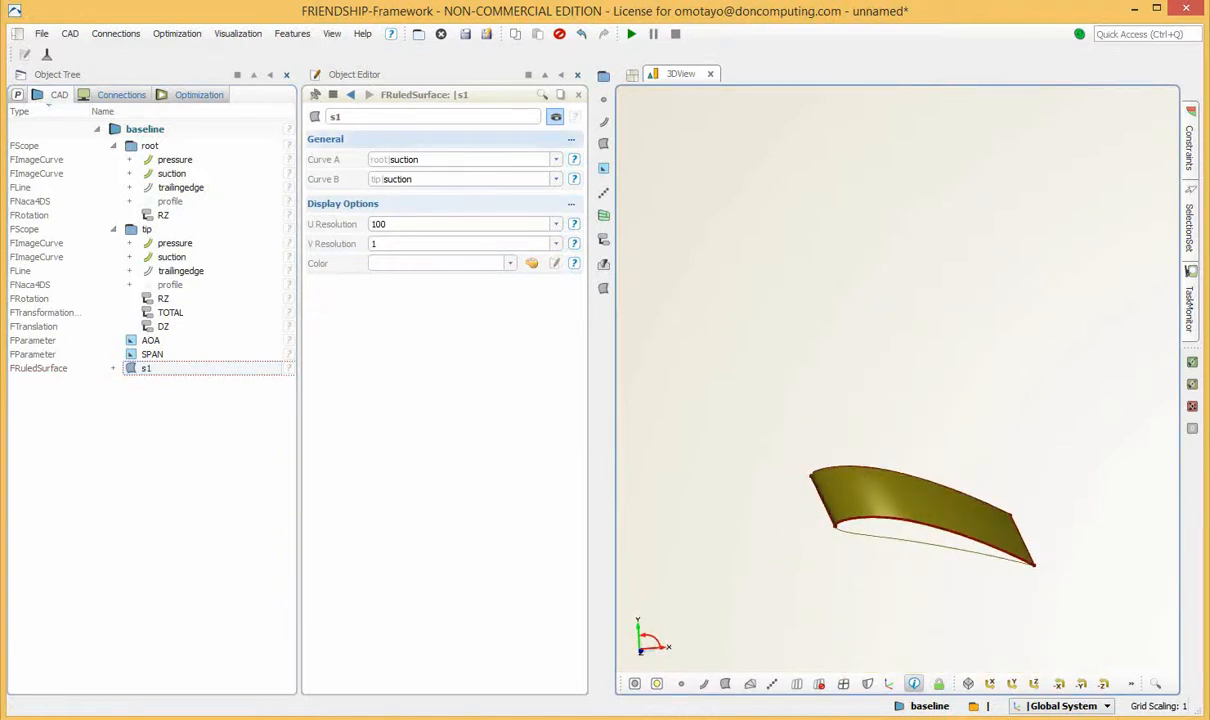
pyautogui.moveTo(348, 117); pyautogui.dragTo(317, 117)
pyautogui.write('suc')
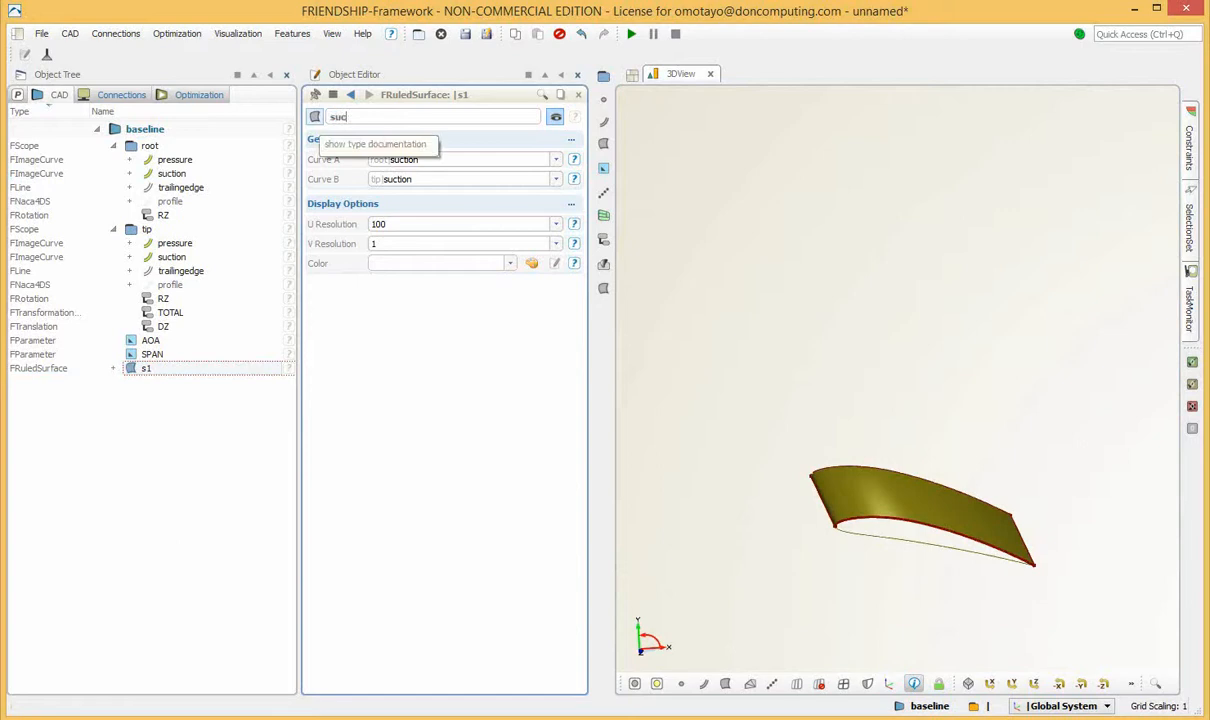
pyautogui.write('tionside')
pyautogui.press('Return')
pyautogui.click(180, 470)
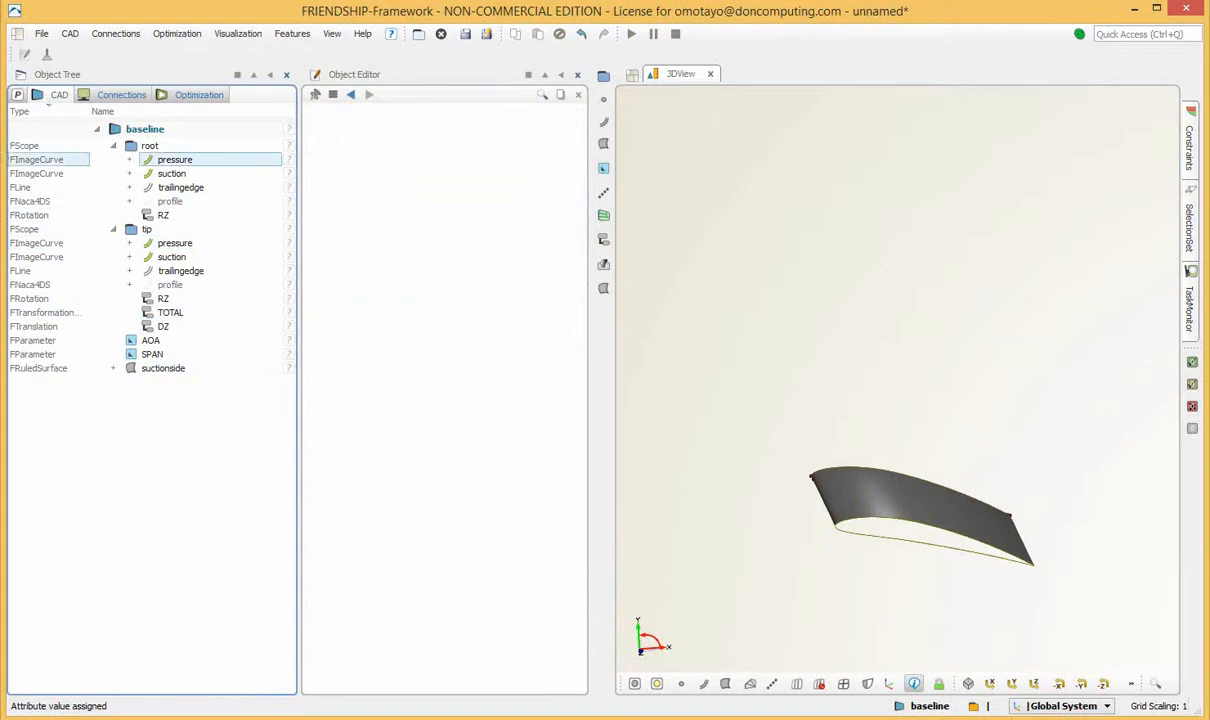
# Create a ruled surface between the root and tip pressure curves.
pyautogui.click(175, 160)
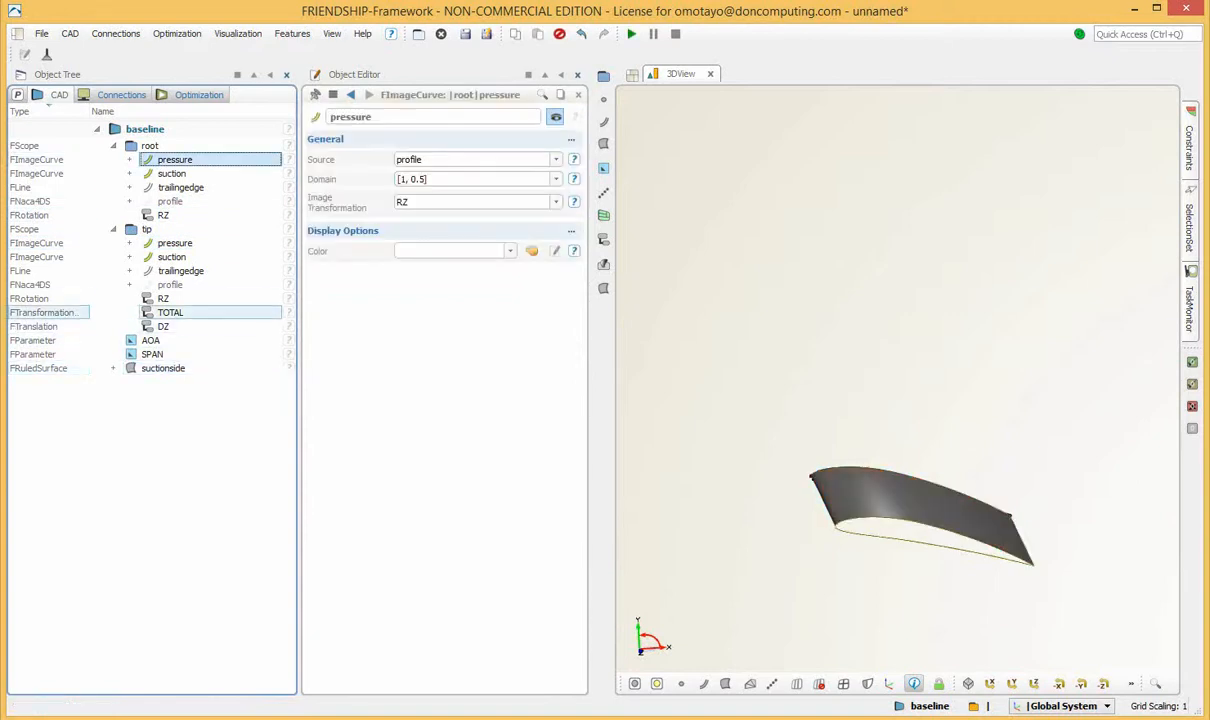
pyautogui.keyDown('ctrl'); pyautogui.click(175, 243); pyautogui.keyUp('ctrl')
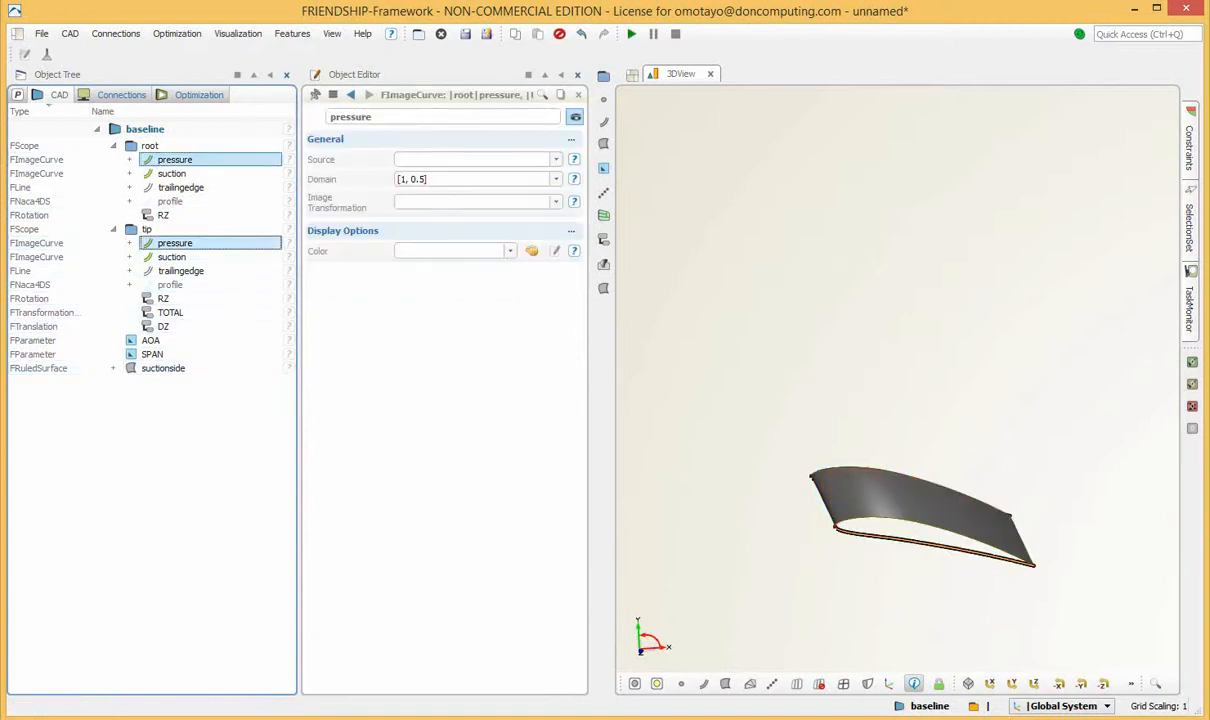
pyautogui.click(70, 33)
pyautogui.moveTo(100, 130)
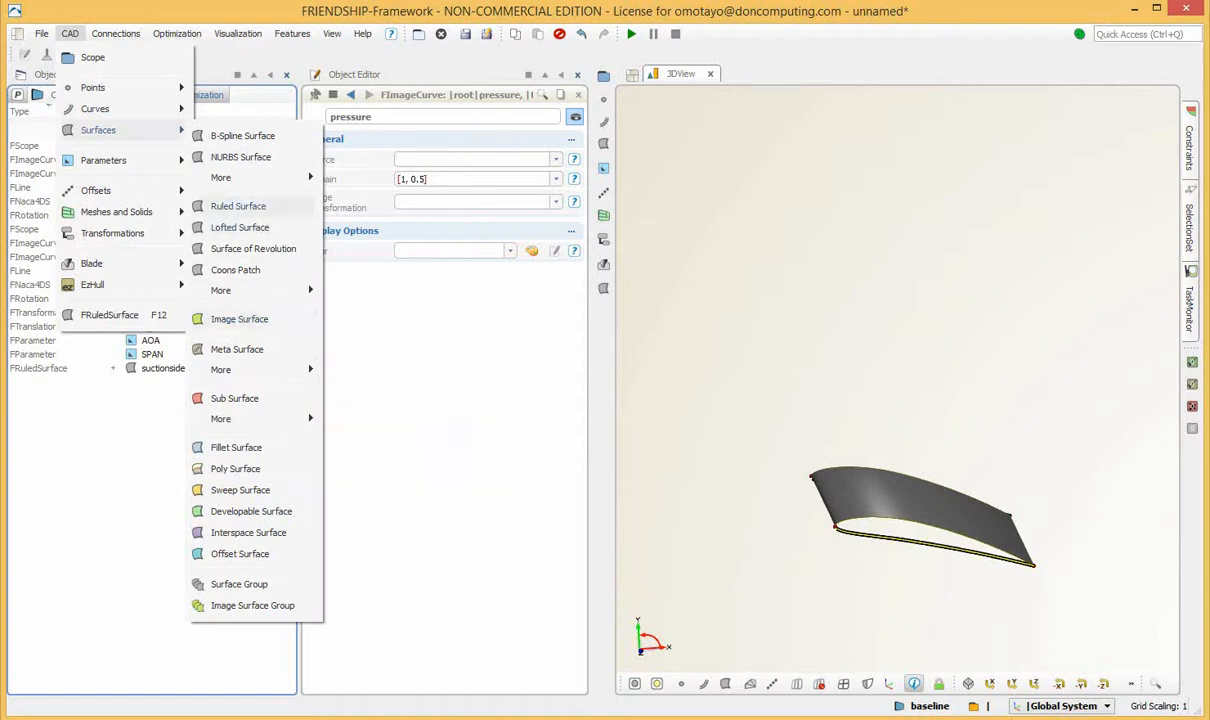
pyautogui.click(238, 206)
# Rename the ruled surface between the pressure curves as pressureside.
pyautogui.moveTo(910, 550); pyautogui.dragTo(908, 495)
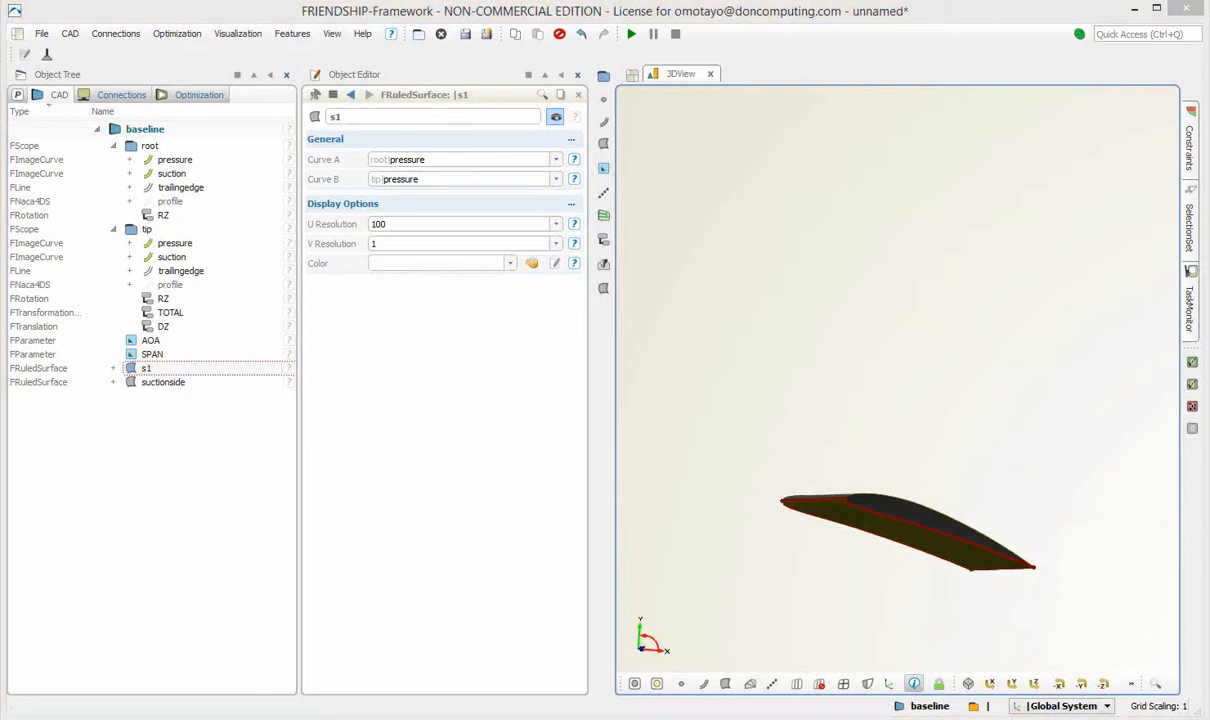
pyautogui.moveTo(345, 117); pyautogui.dragTo(318, 117)
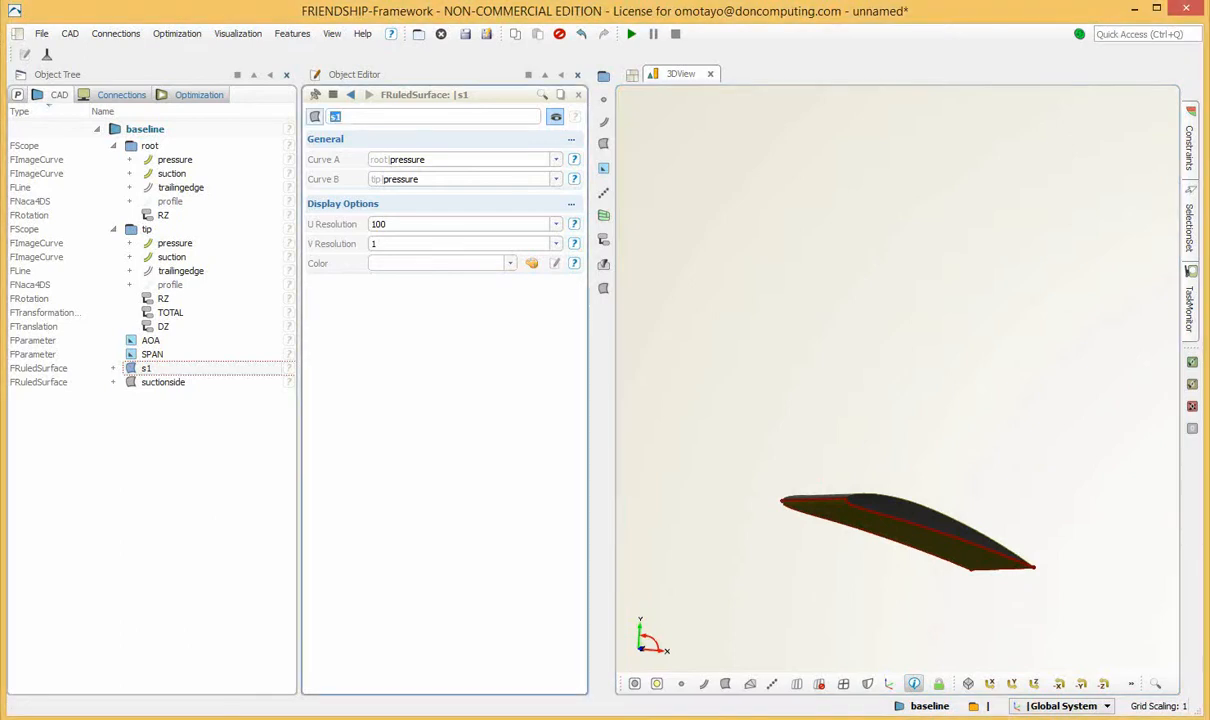
pyautogui.write('pressureside')
pyautogui.press('Return')
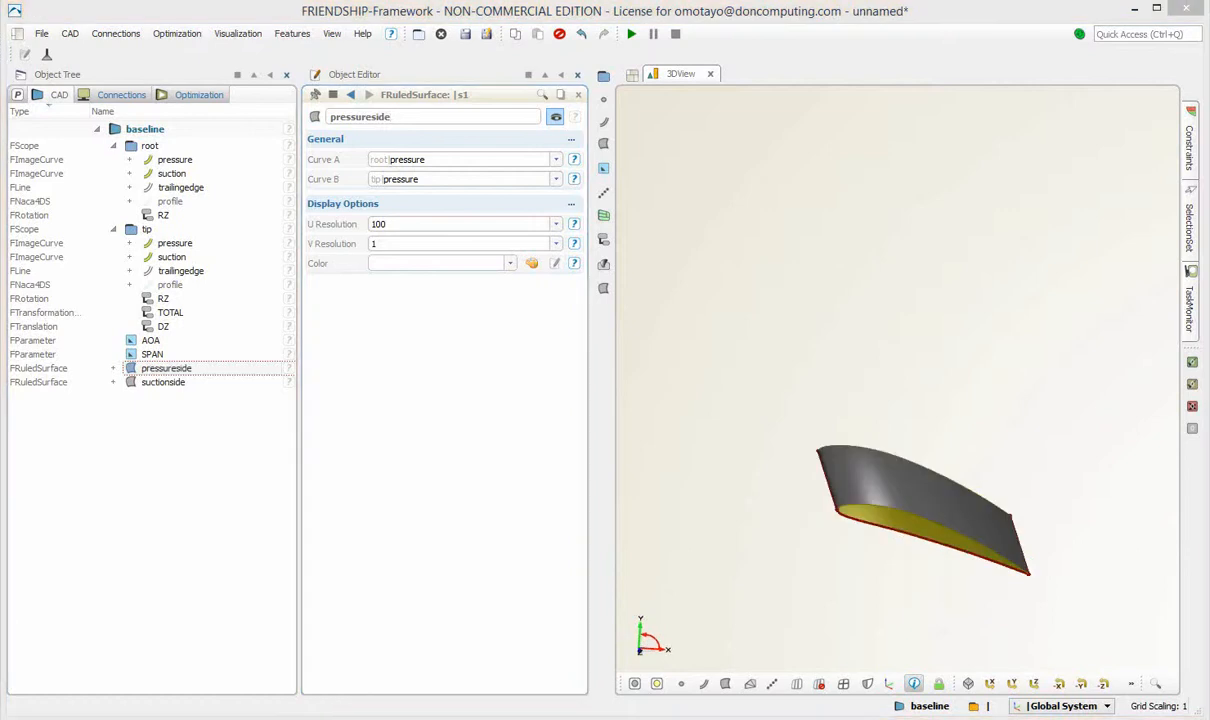
# Create a scaling transformation for the wing model.
pyautogui.moveTo(962, 512); pyautogui.dragTo(944, 408, button='right')
pyautogui.moveTo(944, 408)
pyautogui.mouseDown()
pyautogui.moveTo(930, 350)
pyautogui.moveTo(945, 401)
pyautogui.mouseUp()
pyautogui.scroll(2, 945, 401)
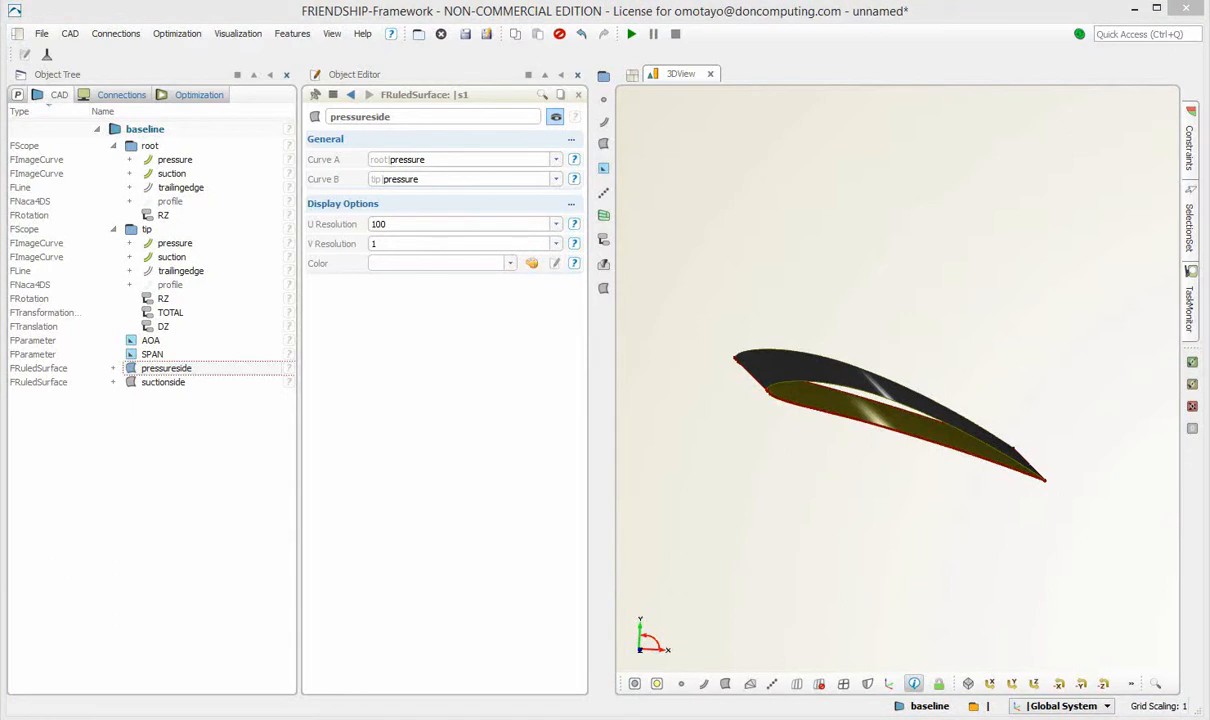
pyautogui.moveTo(940, 411); pyautogui.dragTo(962, 452)
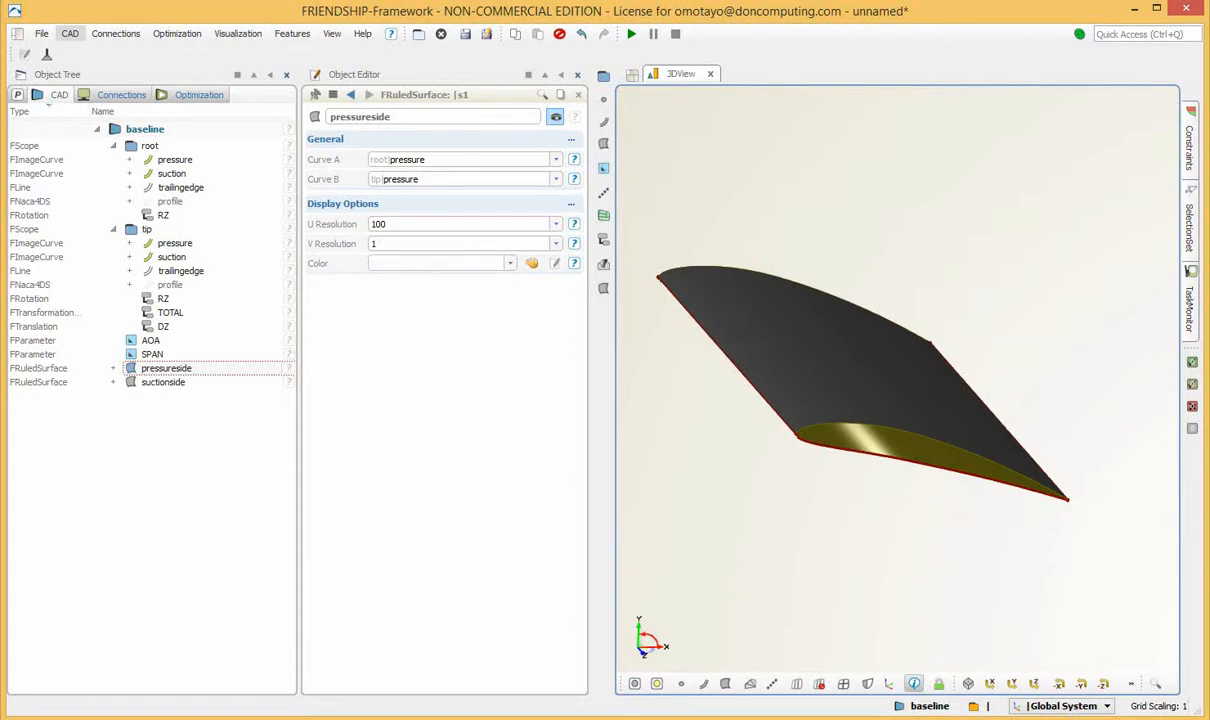
pyautogui.click(70, 33)
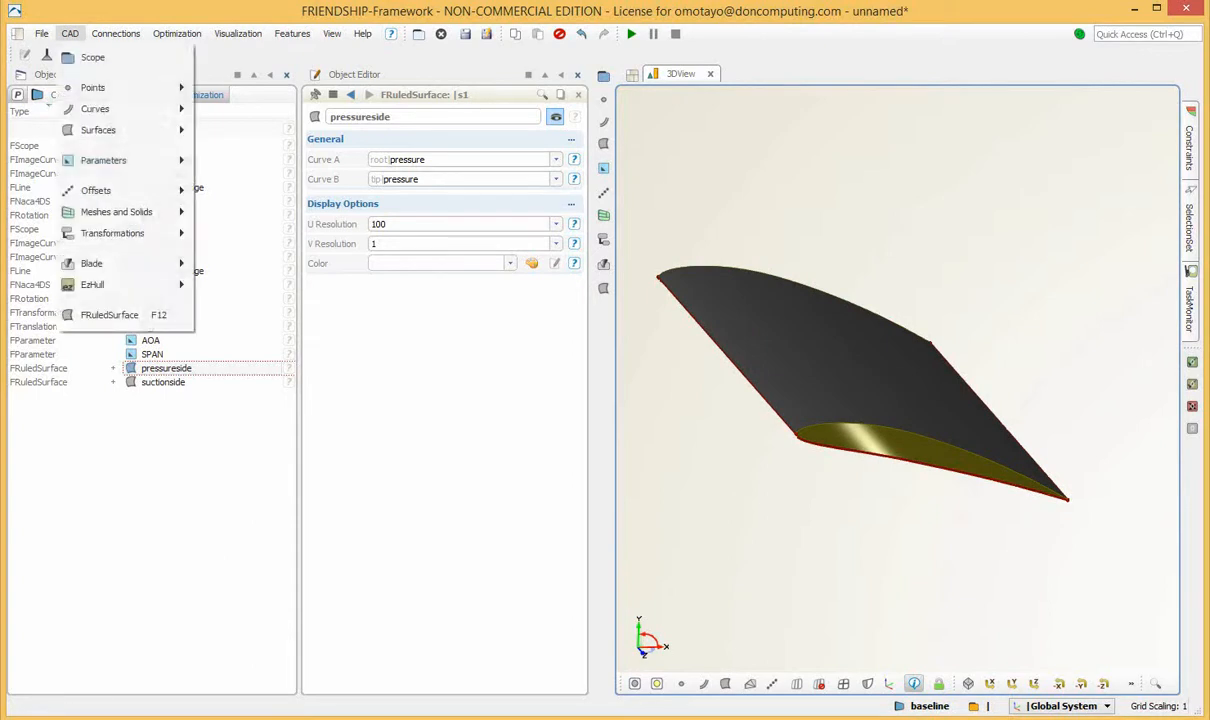
pyautogui.moveTo(130, 263)
pyautogui.moveTo(120, 233)
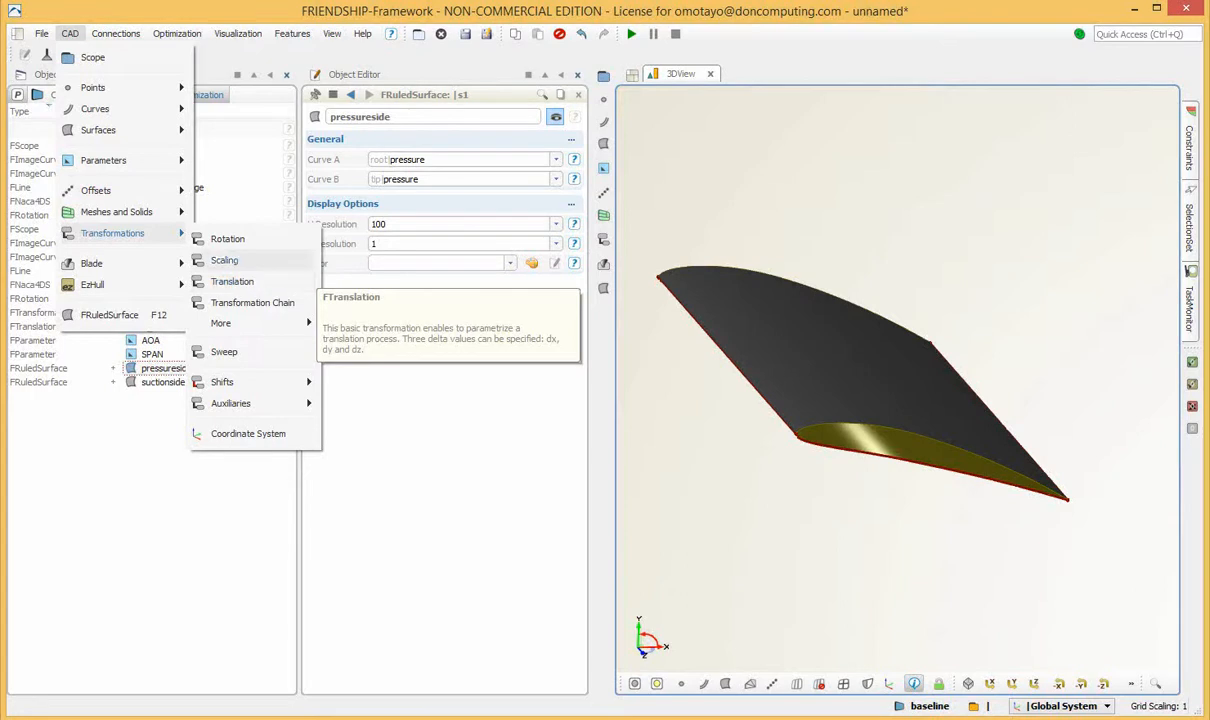
pyautogui.click(225, 260)
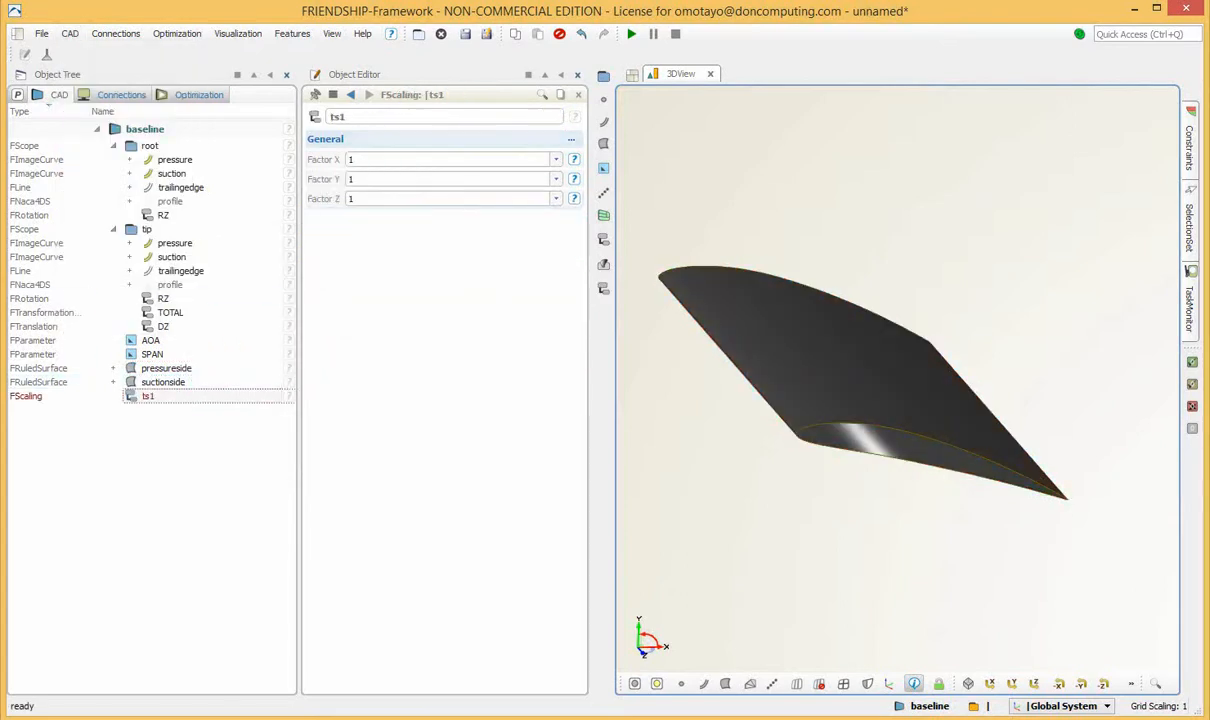
# Rename the scaling transformation as SXY and move it into the tip scope.
pyautogui.moveTo(352, 117); pyautogui.dragTo(316, 117)
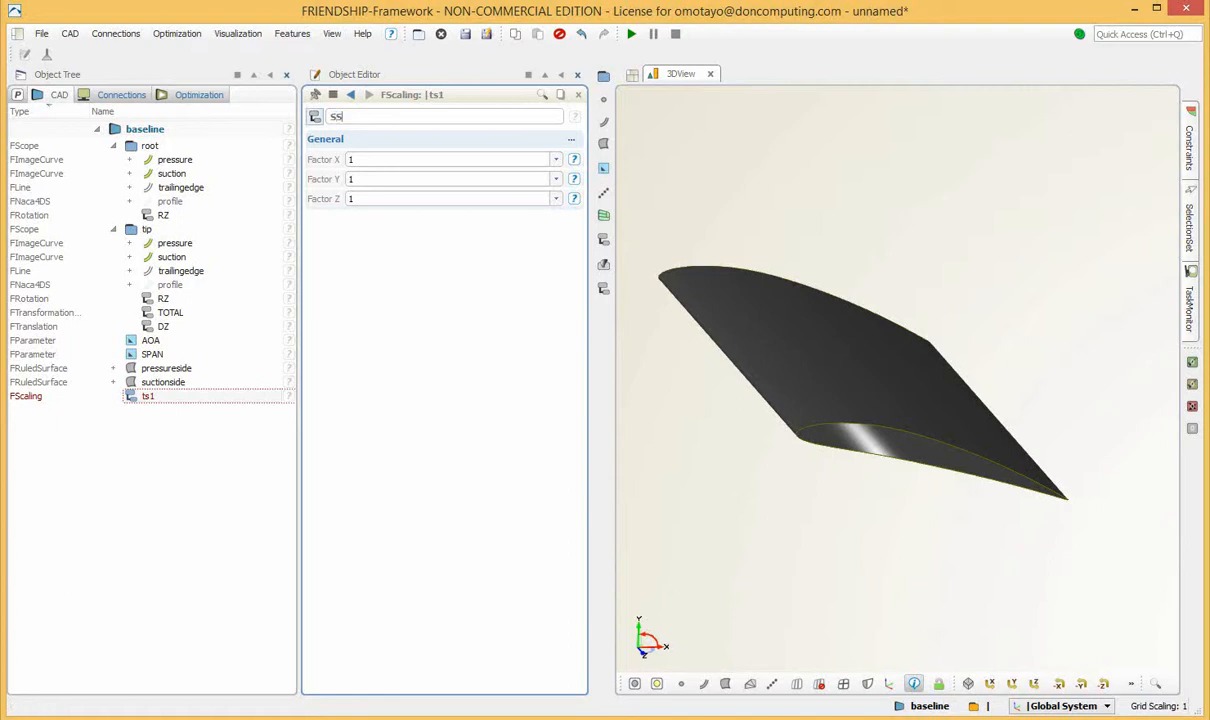
pyautogui.write('ss')
pyautogui.press('BackSpace')
pyautogui.write('XY')
pyautogui.press('Return')
pyautogui.click(149, 396)
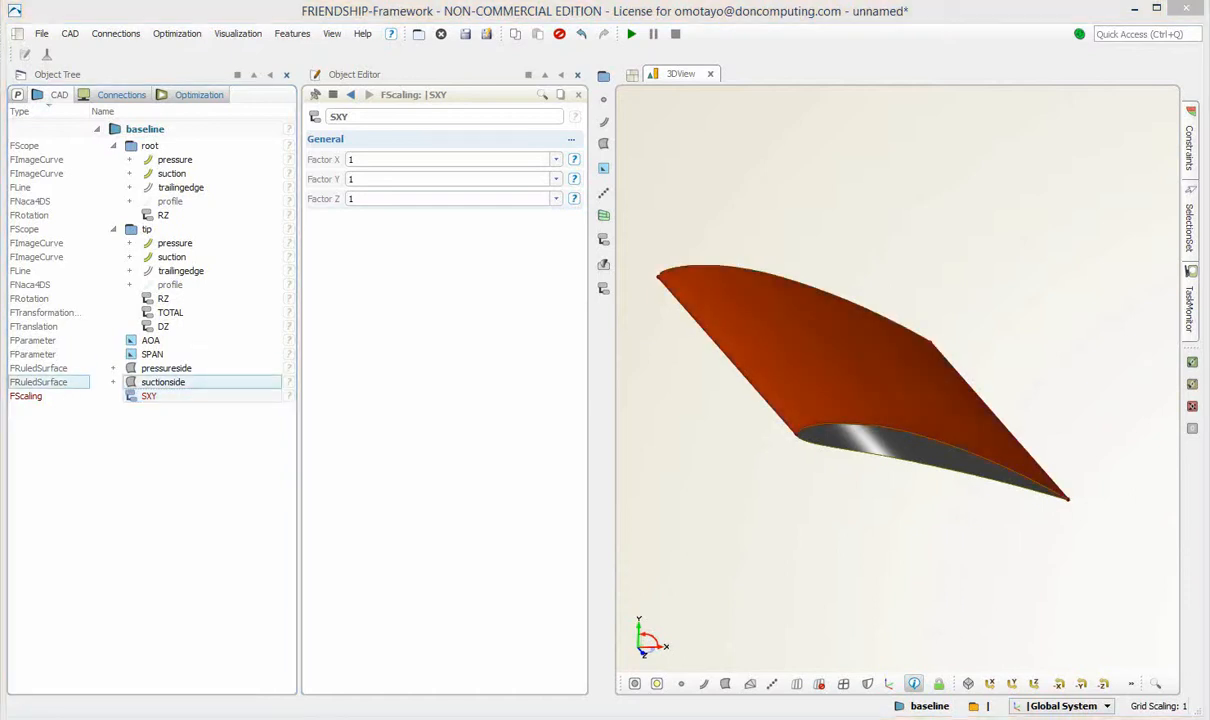
pyautogui.moveTo(150, 396); pyautogui.dragTo(168, 318)
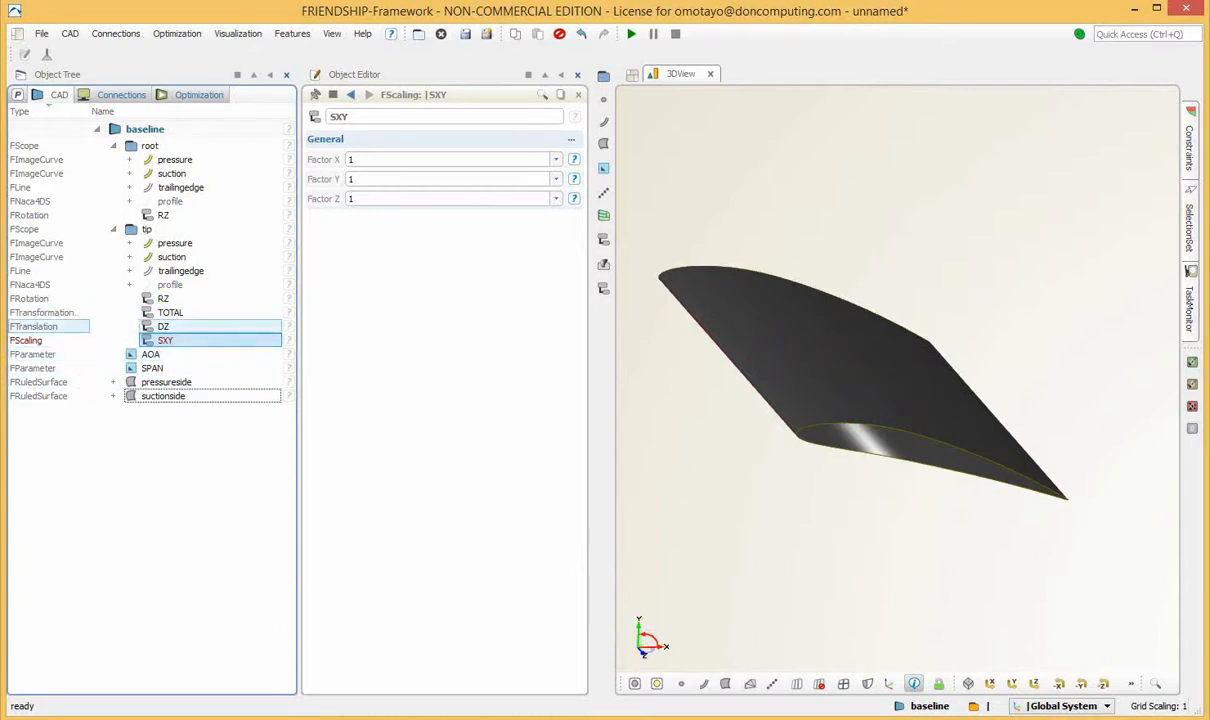
# Set both Factor X and Factor Y of the tip scope's SXY scaling to 0.5.
pyautogui.doubleClick(351, 159)
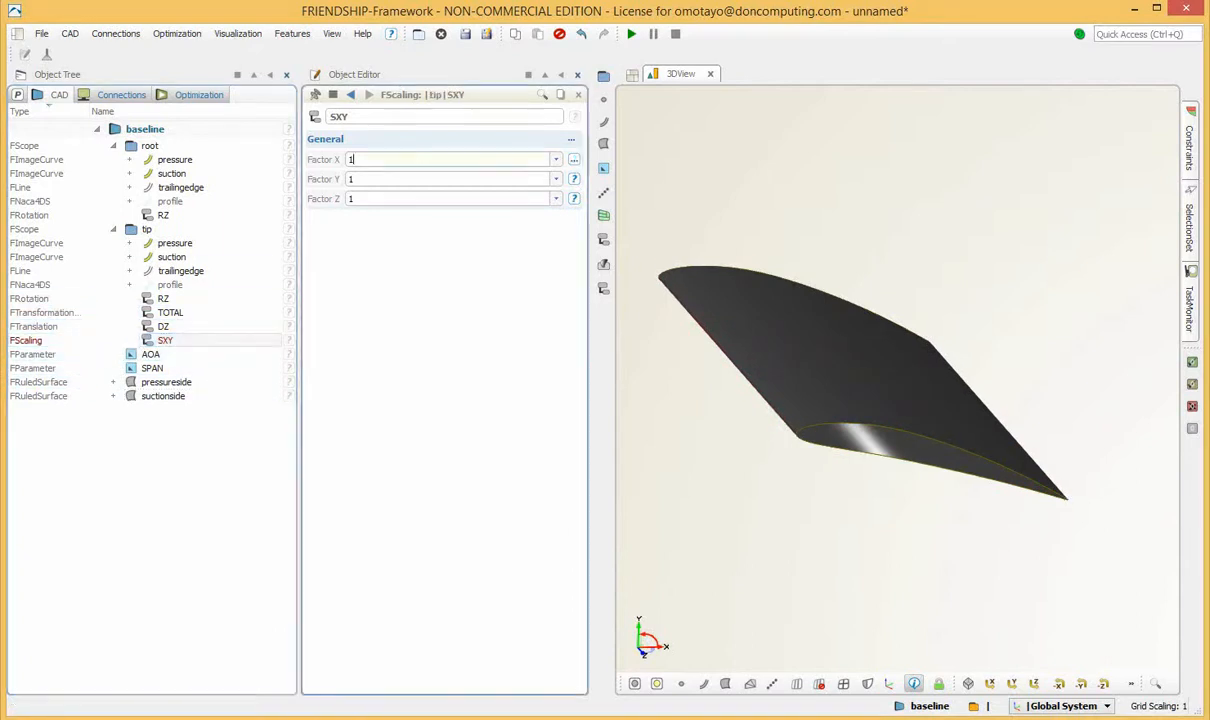
pyautogui.write('0.5')
pyautogui.press('Return')
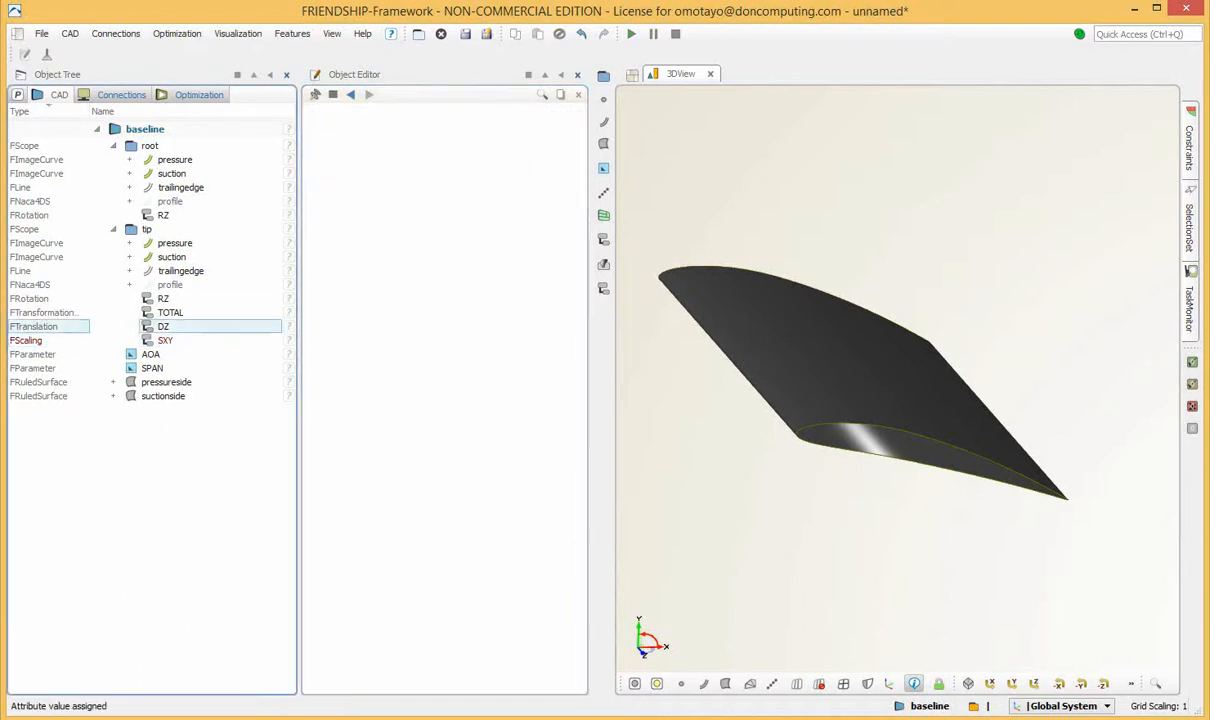
pyautogui.click(165, 340)
pyautogui.doubleClick(351, 179)
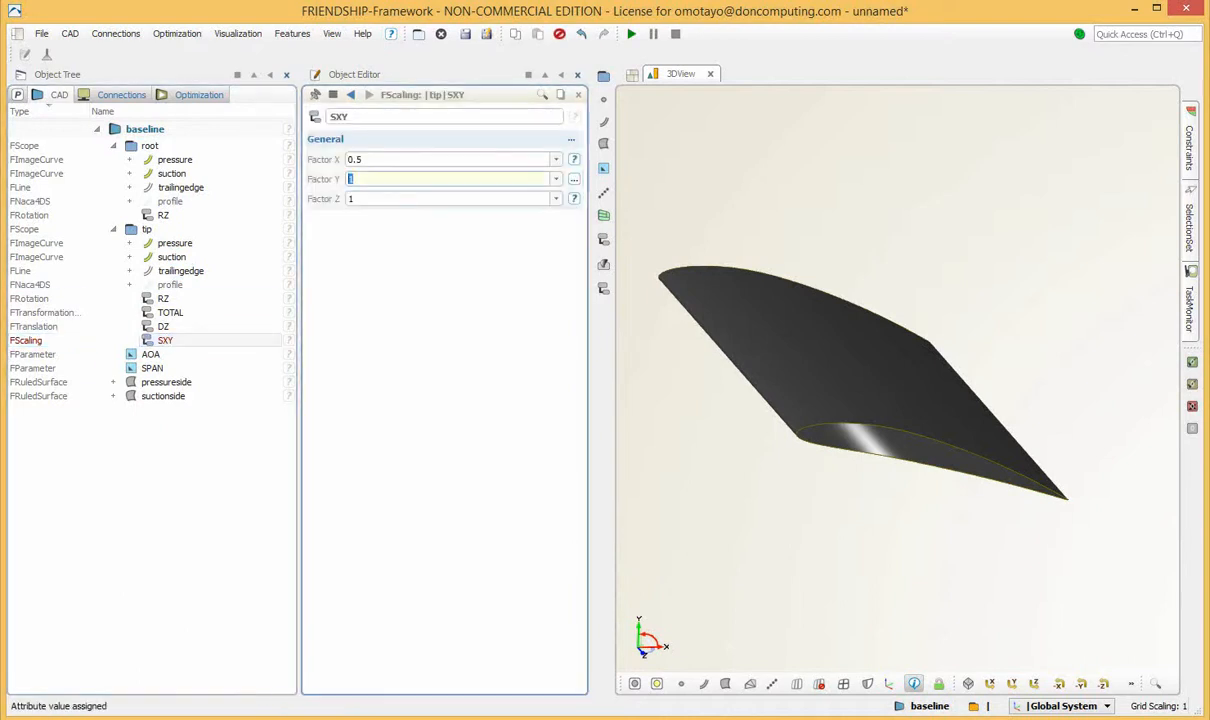
pyautogui.write('0.5')
pyautogui.press('Return')
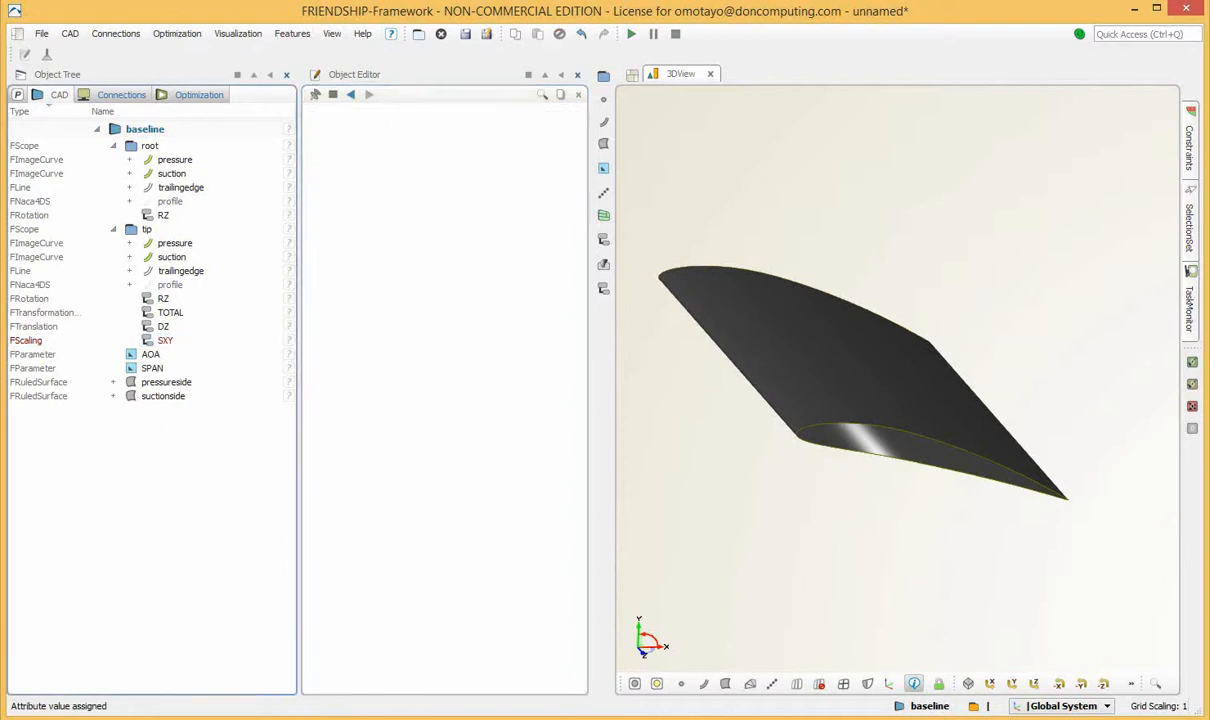
pyautogui.click(165, 340)
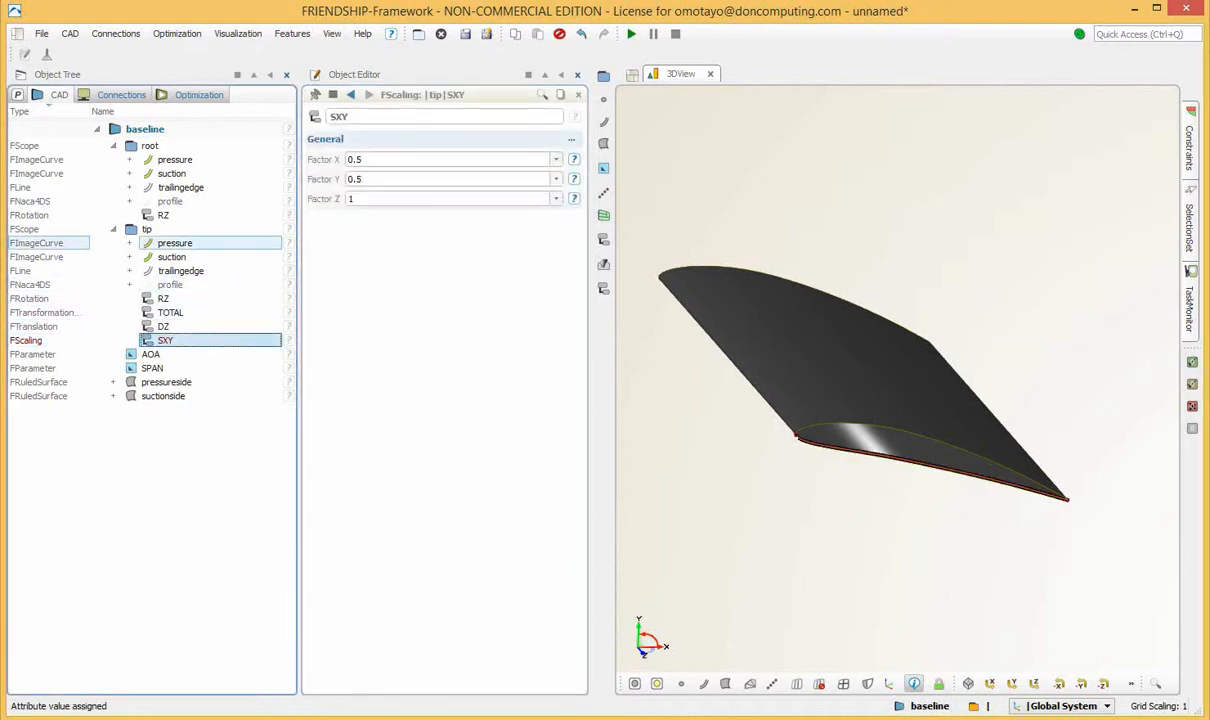
# Add the tip scope's SXY scaling as the third entry of the TOTAL transformation chain, after RZ and DZ.
pyautogui.click(175, 243)
pyautogui.keyDown('ctrl'); pyautogui.click(173, 257); pyautogui.keyUp('ctrl')
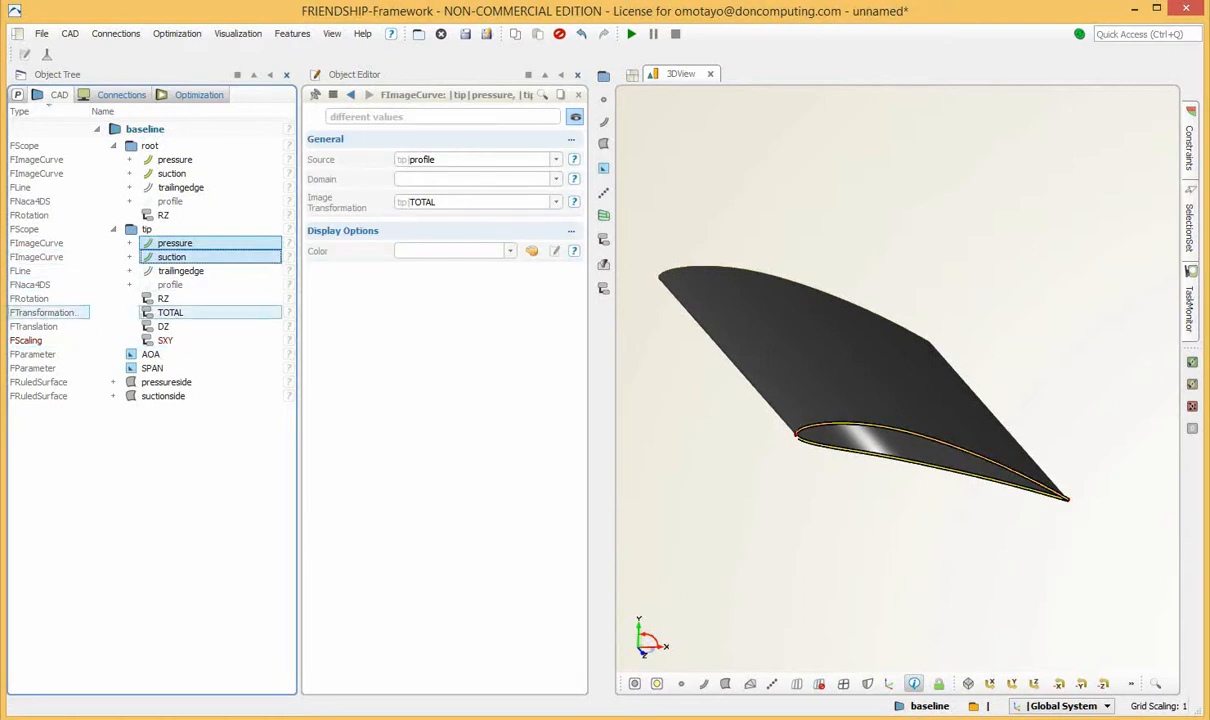
pyautogui.click(170, 312)
pyautogui.click(553, 192)
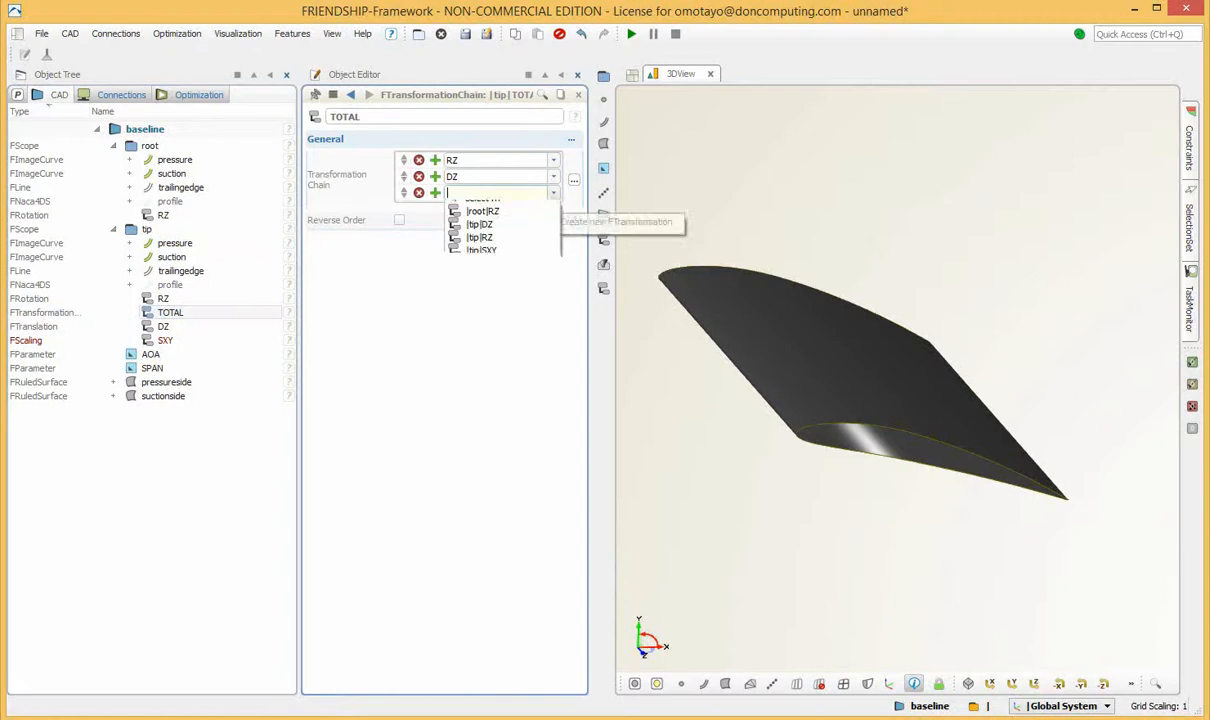
pyautogui.click(485, 273)
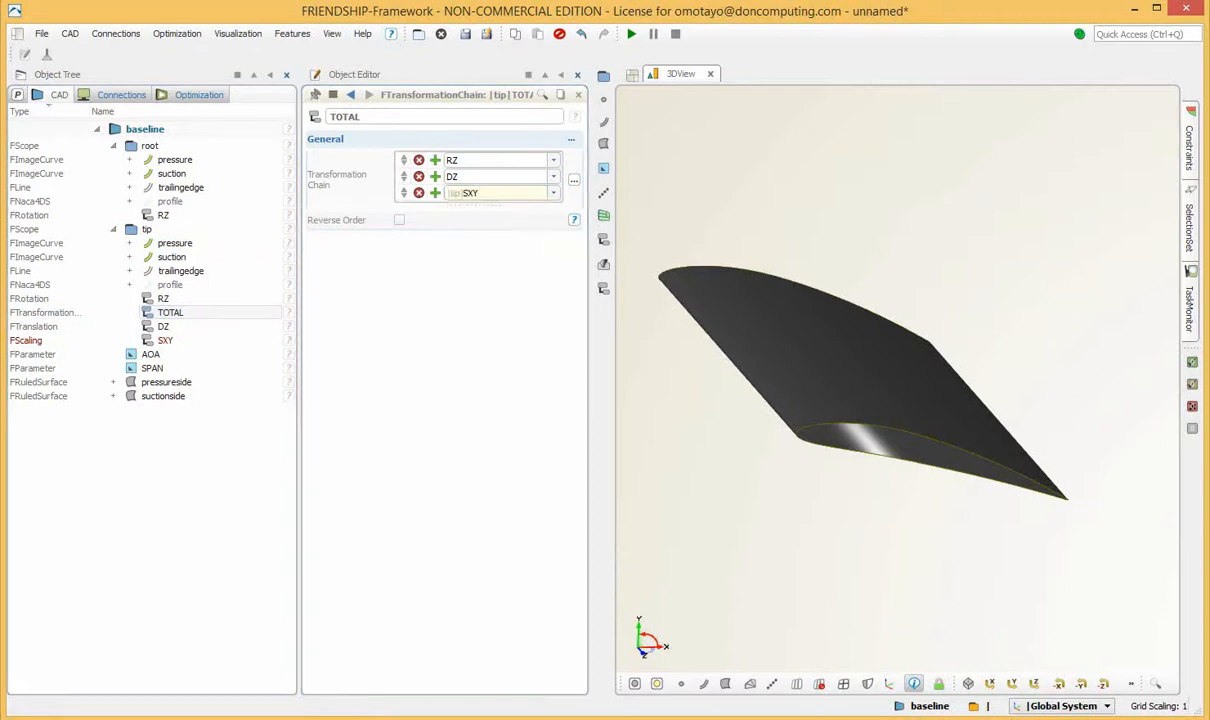
pyautogui.click(170, 500)
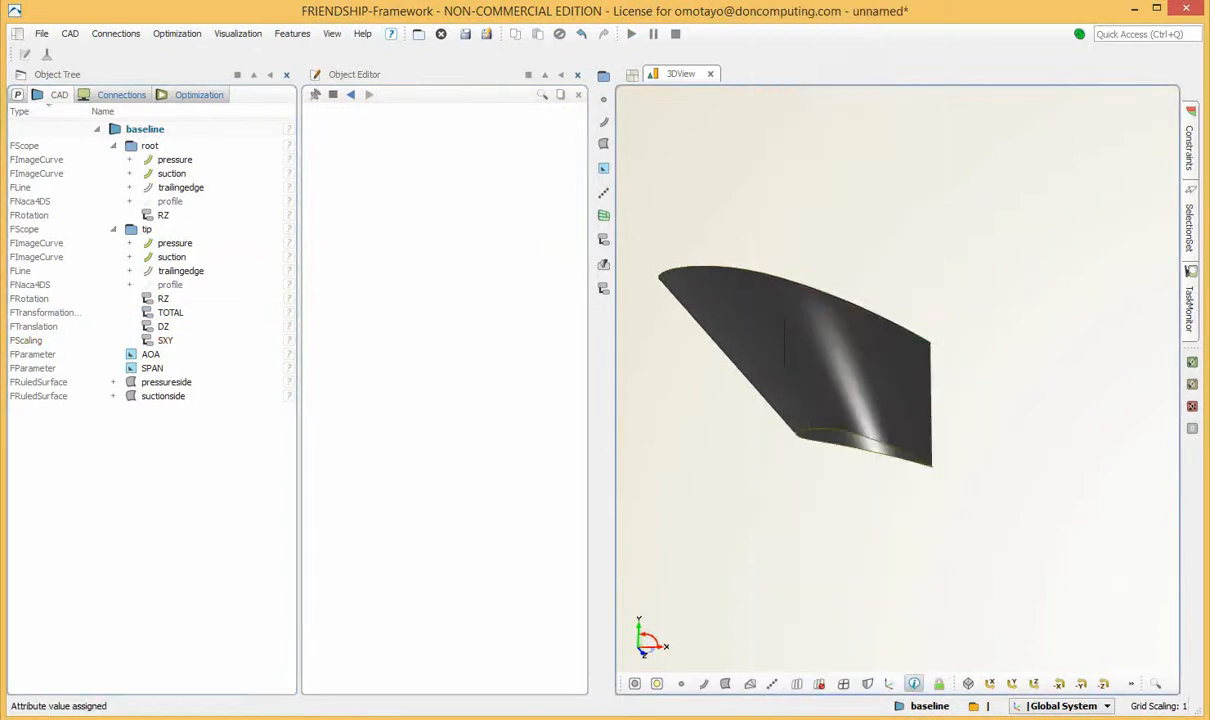
pyautogui.moveTo(943, 411); pyautogui.dragTo(981, 497)
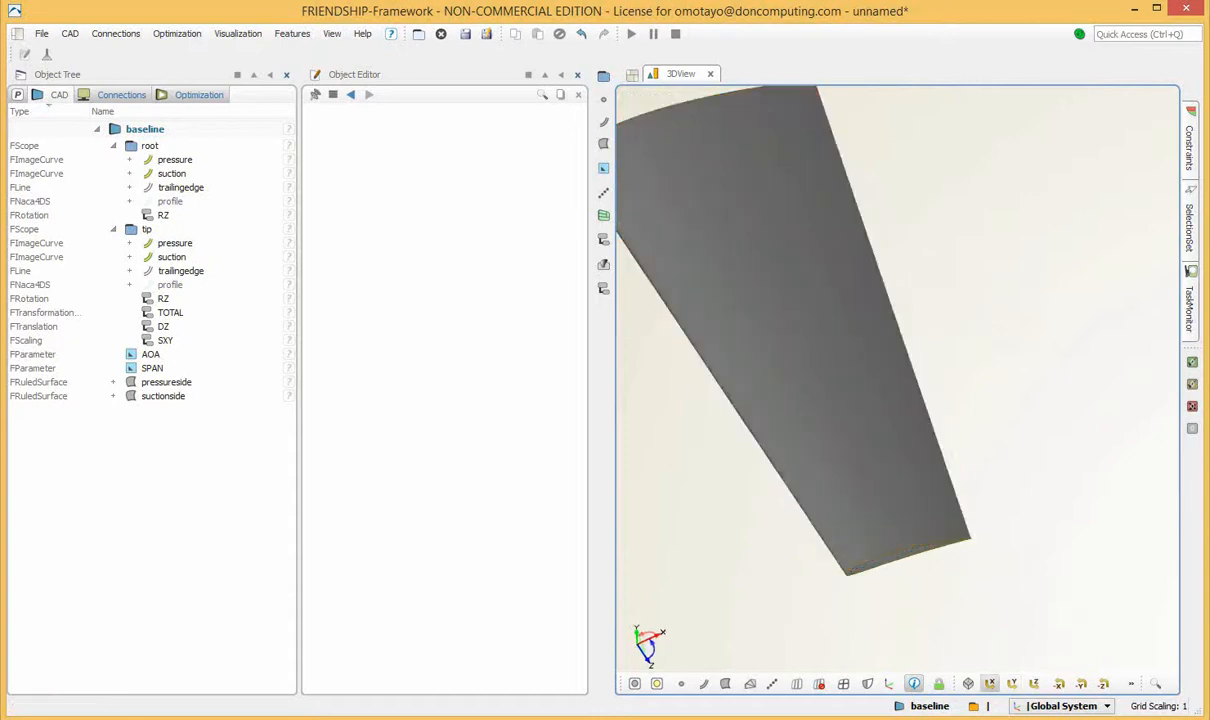
pyautogui.press('y')
pyautogui.press('y')
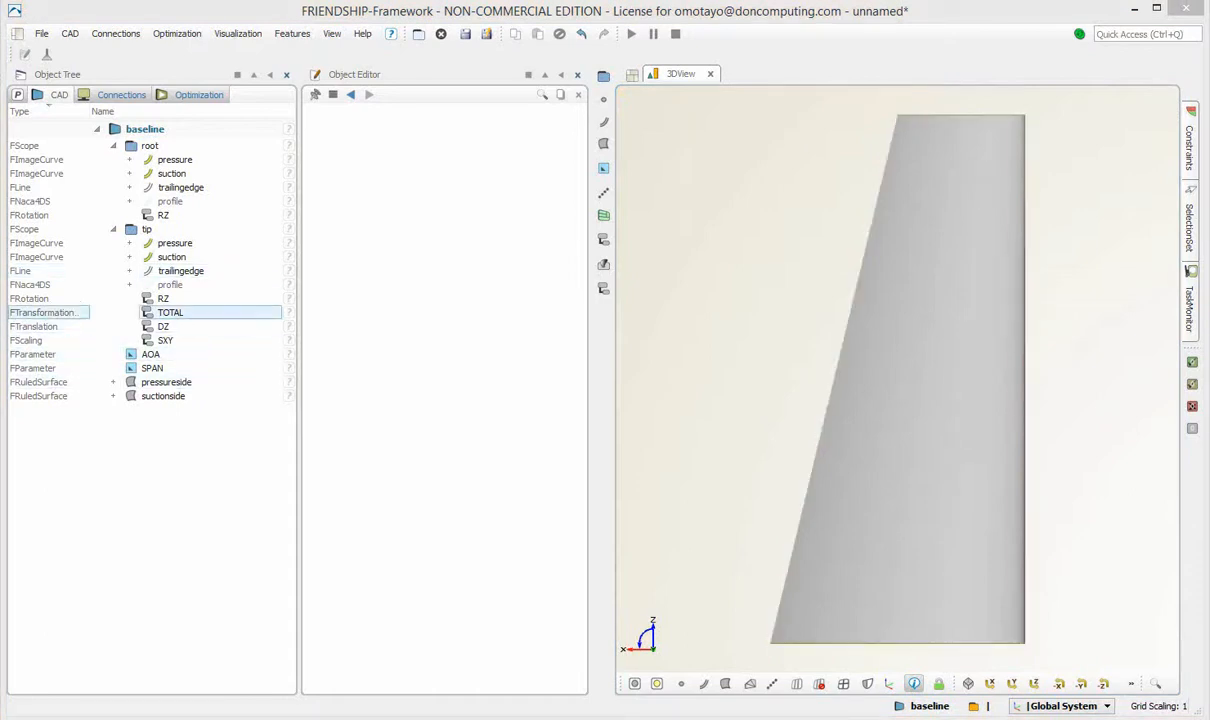
# Create a parameter from Factor X of the tip scope's SXY scaling and name it XSIZE.
pyautogui.click(165, 340)
pyautogui.rightClick(404, 164)
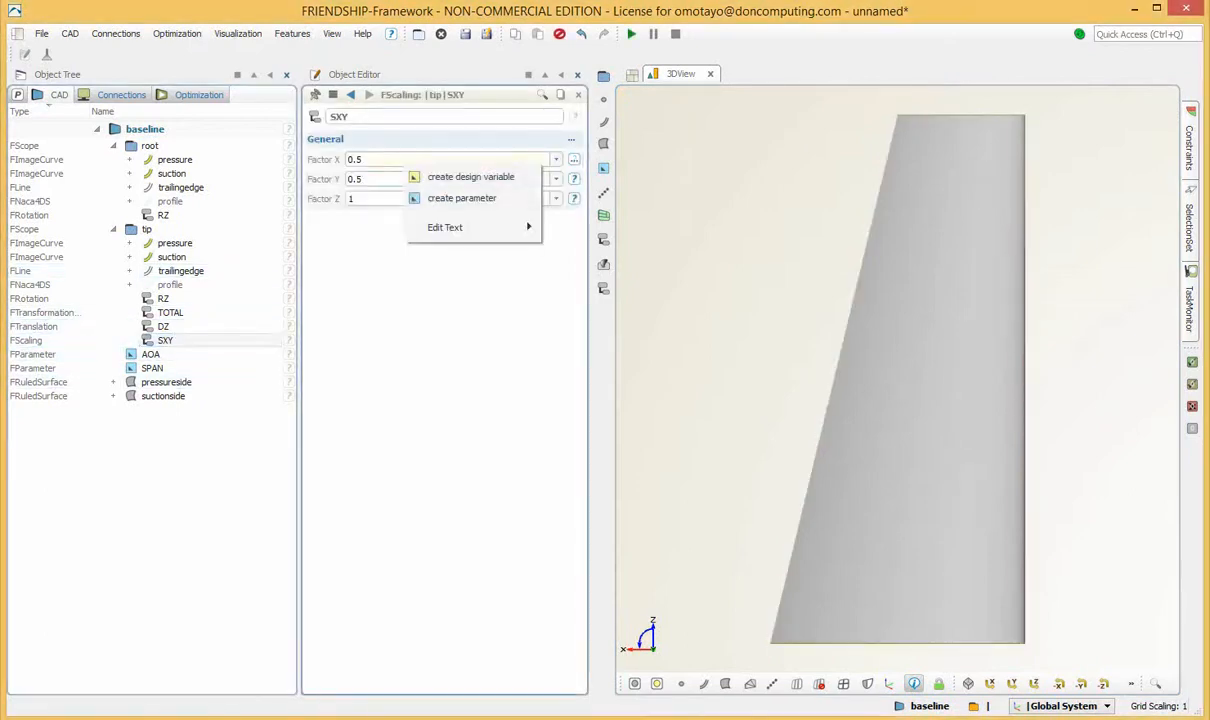
pyautogui.click(461, 198)
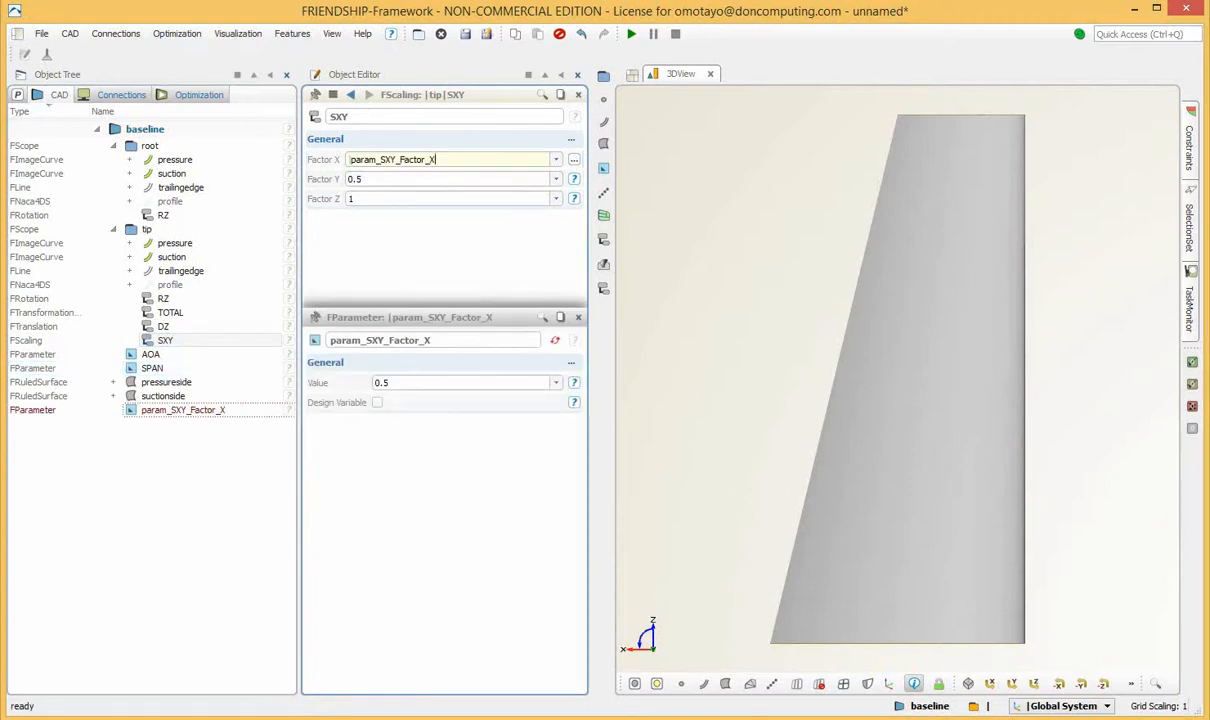
pyautogui.write('X')
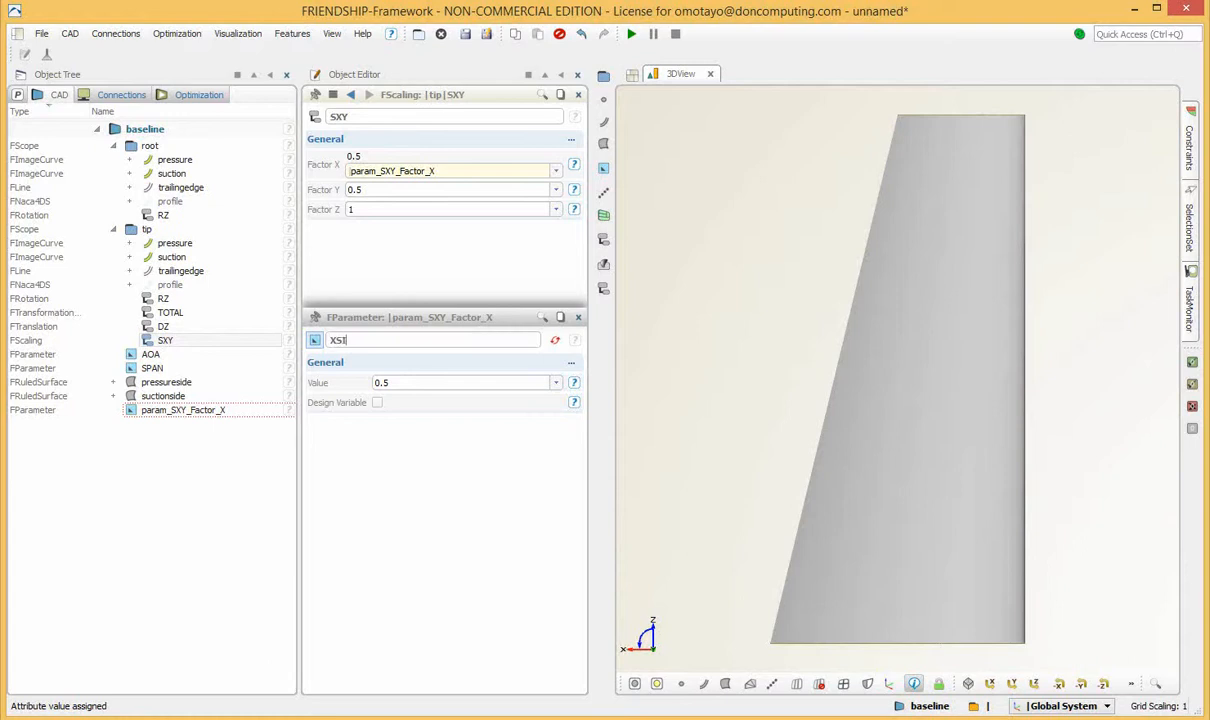
pyautogui.write('SIZE')
pyautogui.press('Return')
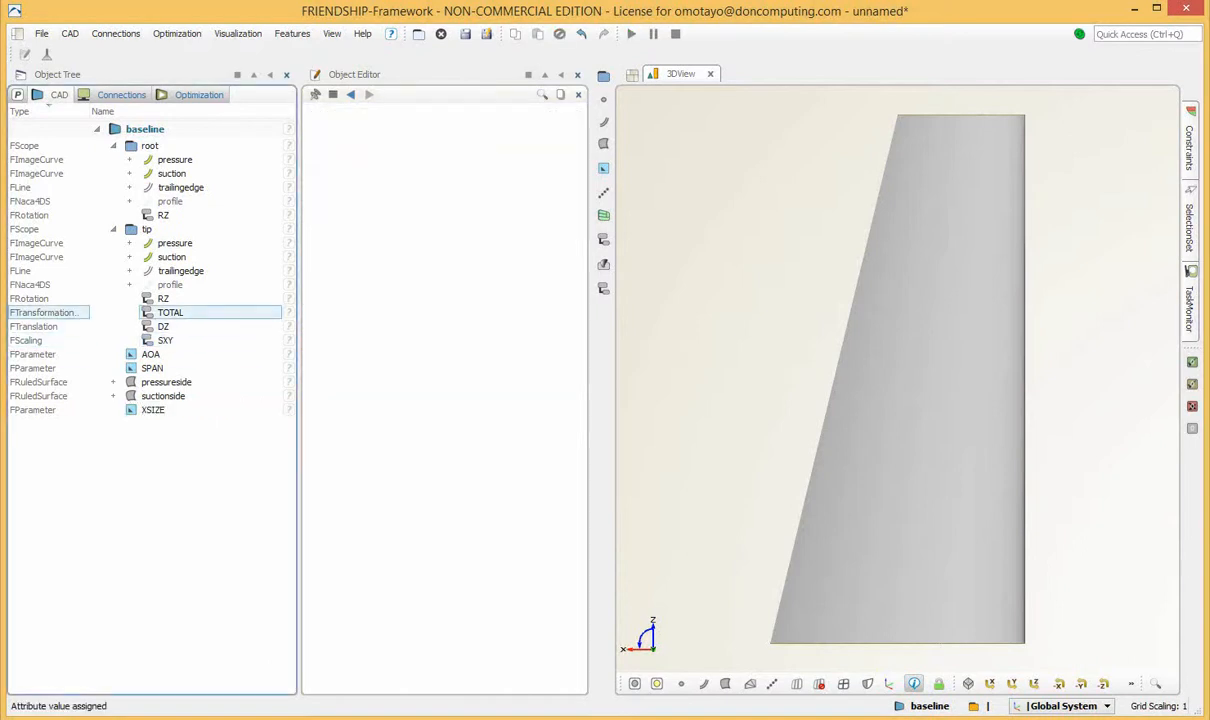
# Create a parameter from Factor Y of the tip scope's SXY scaling and name it YSIZE.
pyautogui.click(166, 340)
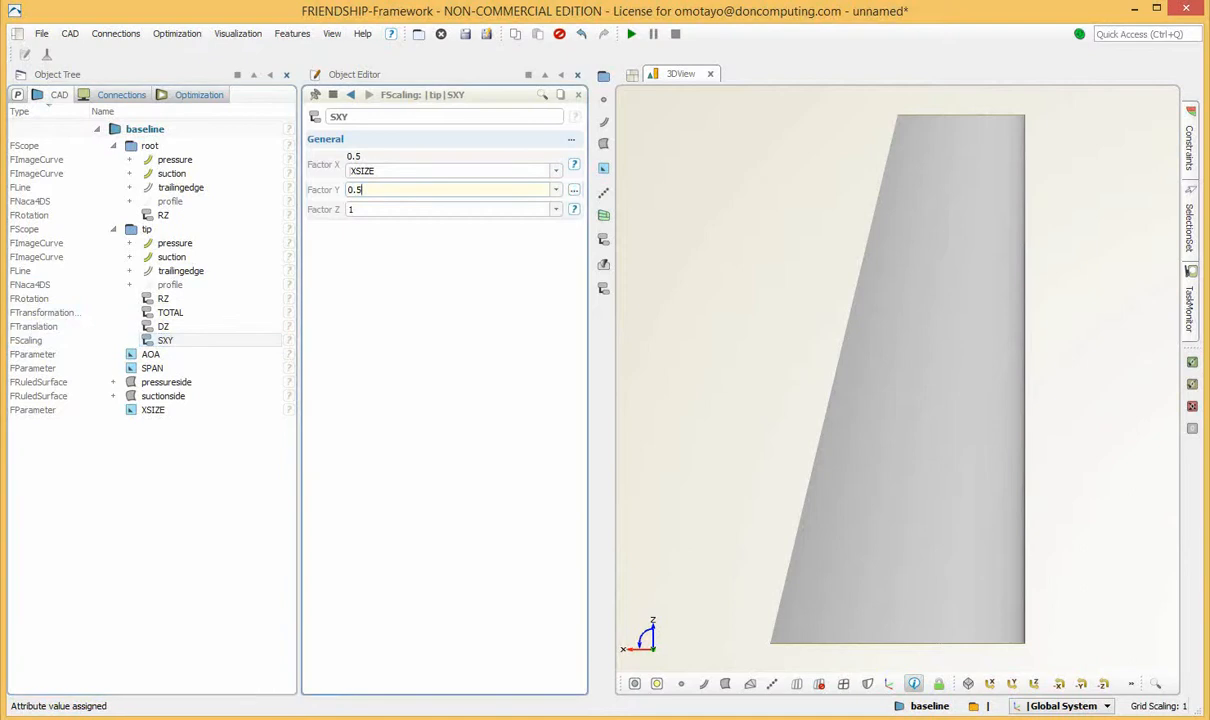
pyautogui.rightClick(368, 189)
pyautogui.click(428, 223)
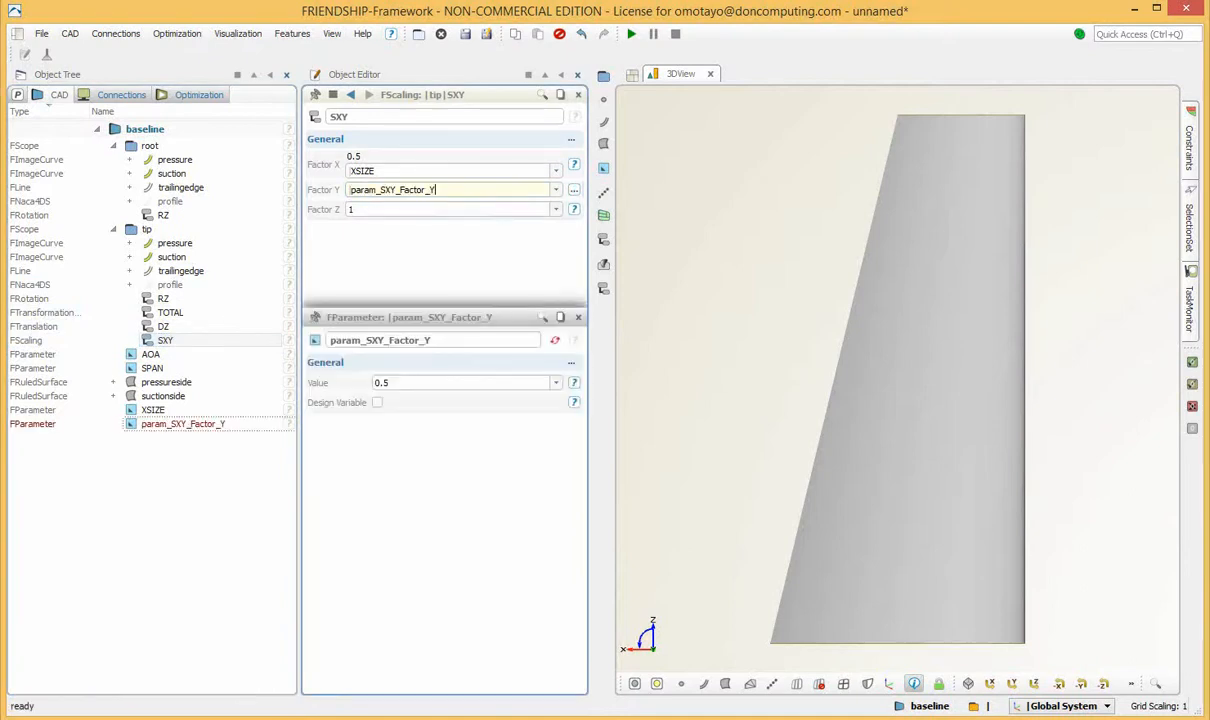
pyautogui.write('YS')
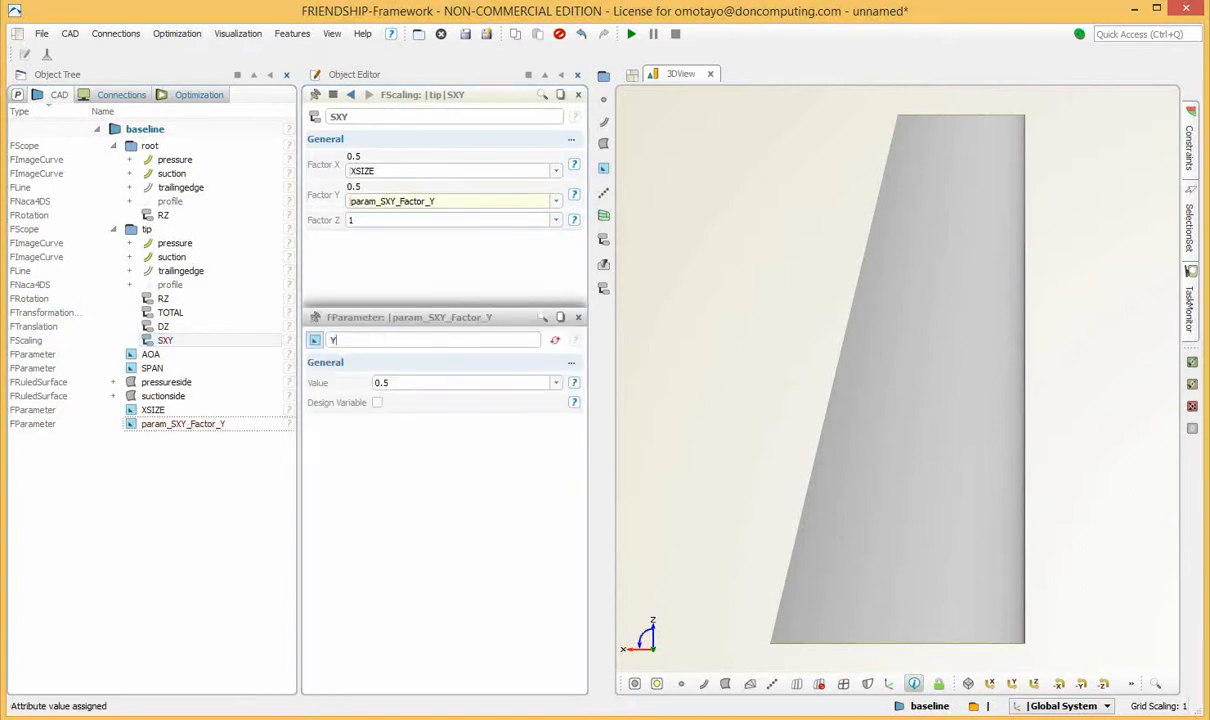
pyautogui.write('IZE')
pyautogui.press('Return')
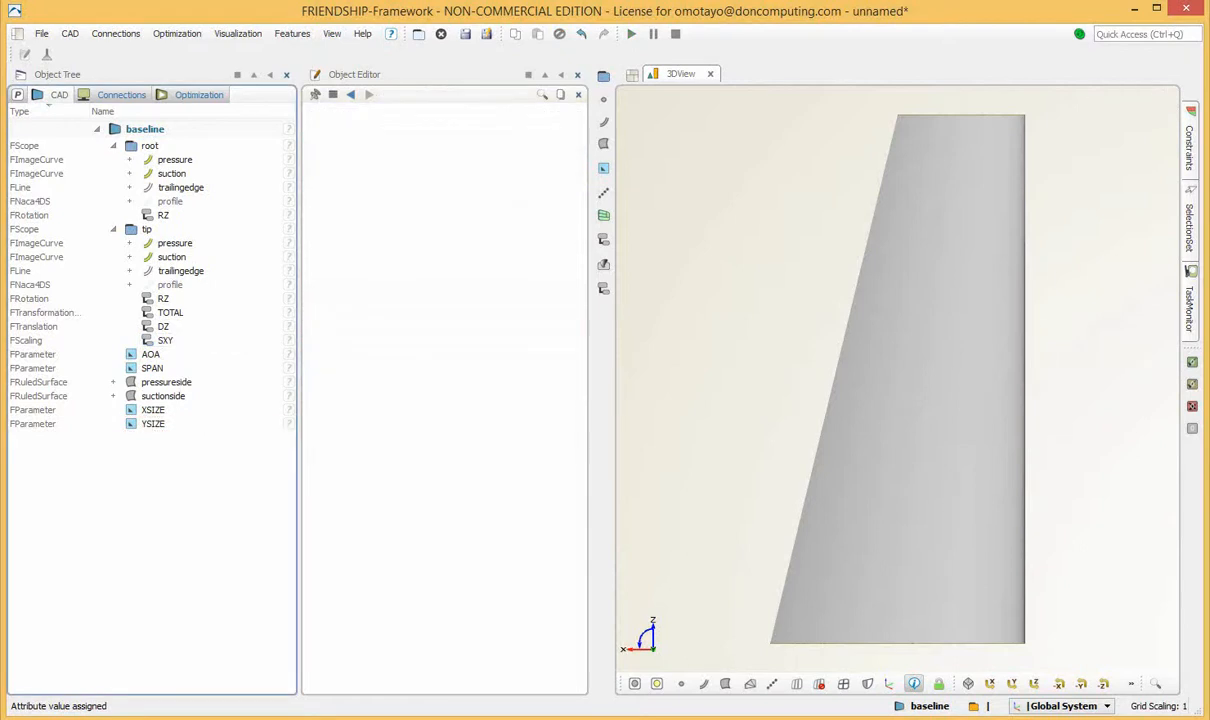
# Try the XSIZE parameter at 1 to test the tip scaling, and set it back to 0.5.
pyautogui.click(153, 410)
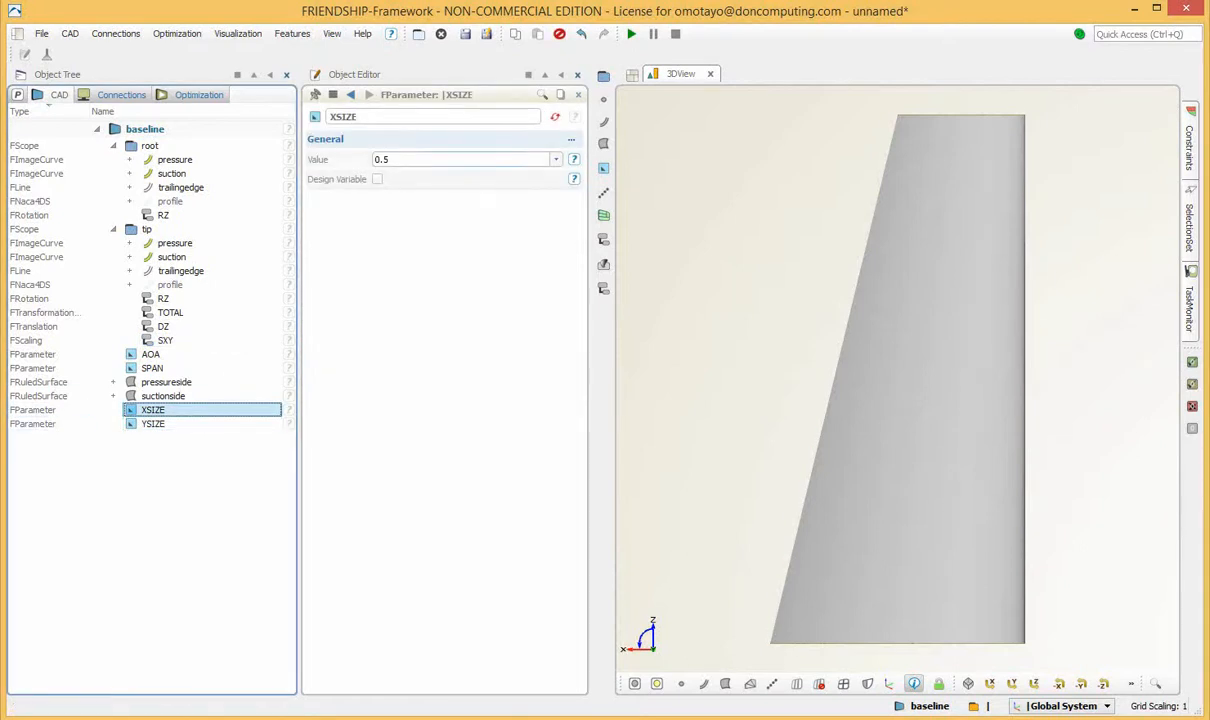
pyautogui.moveTo(975, 354); pyautogui.dragTo(780, 482)
pyautogui.click(392, 159)
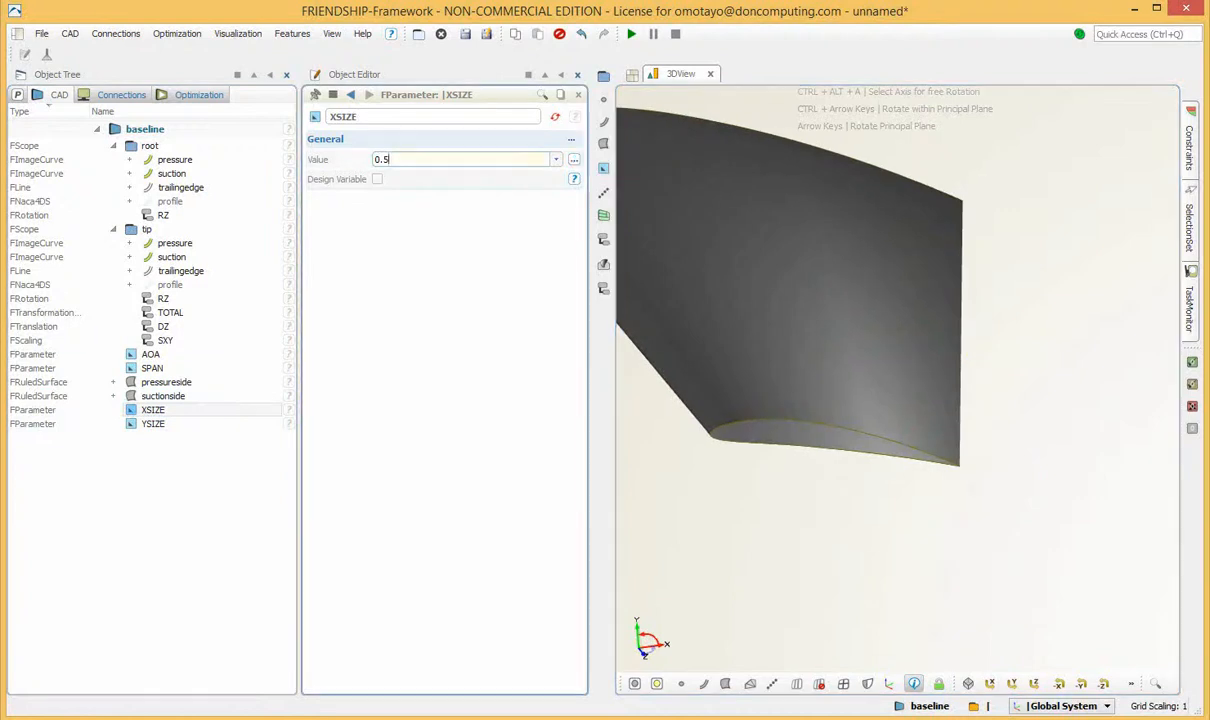
pyautogui.hotkey('ctrl', 'a')
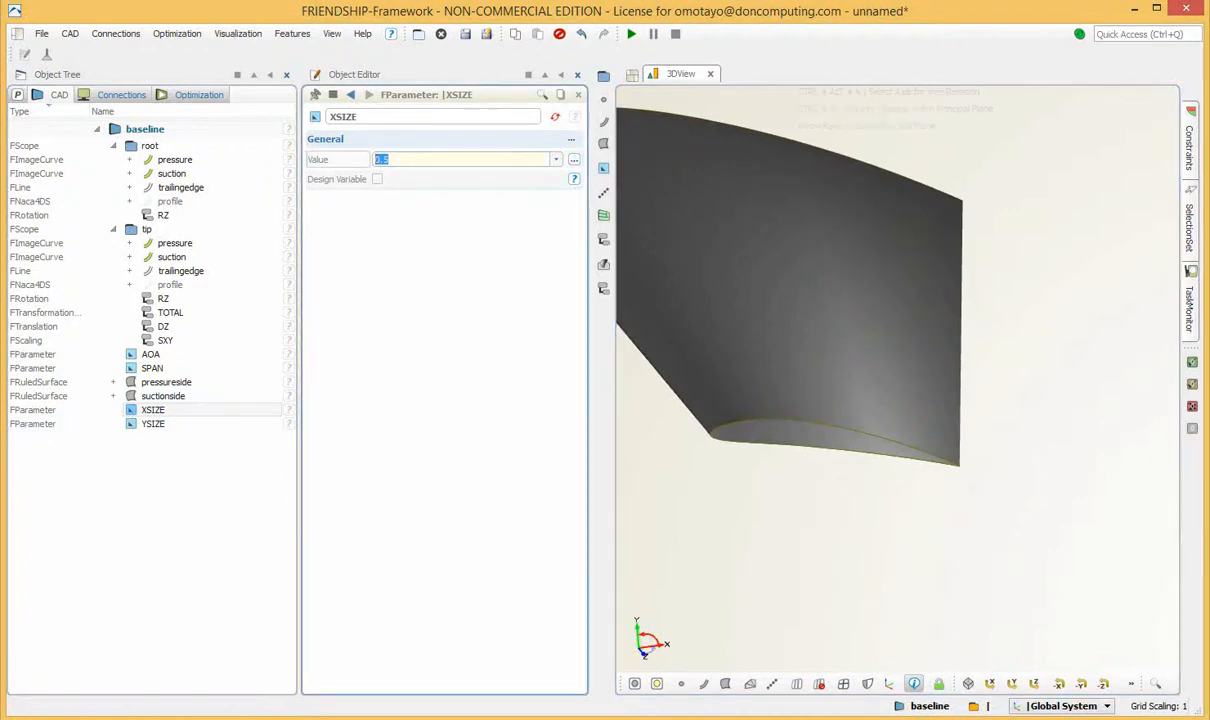
pyautogui.write('1')
pyautogui.press('Return')
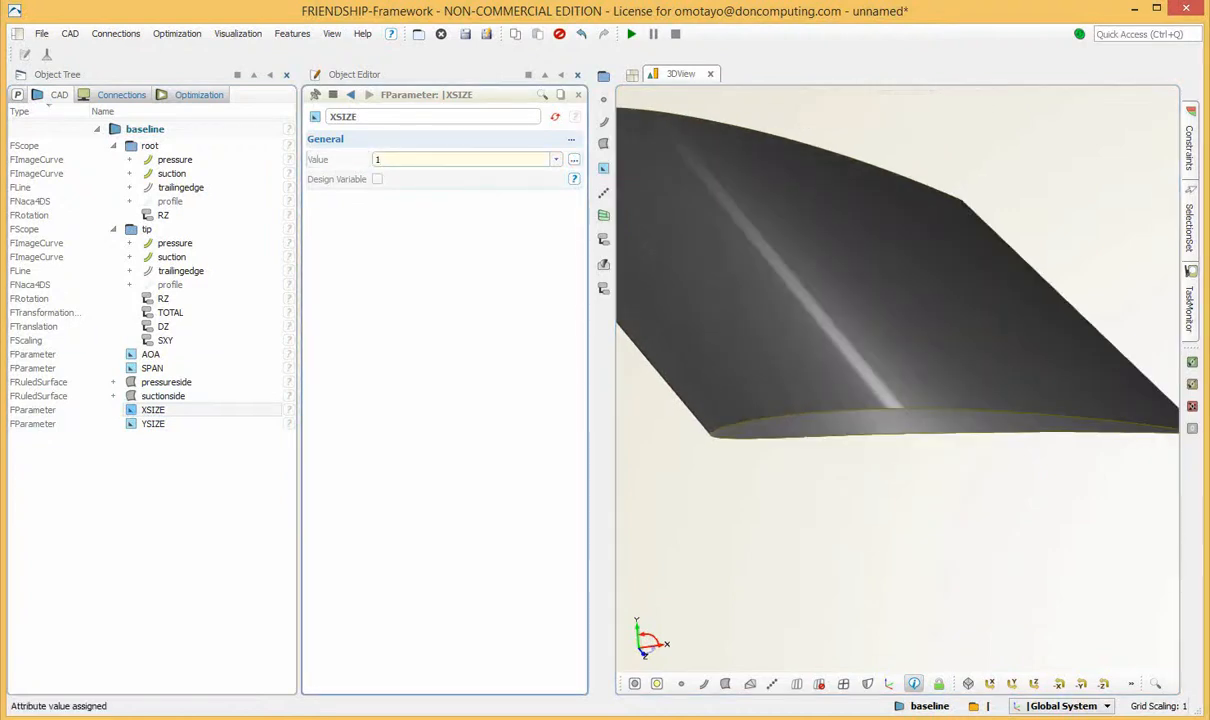
pyautogui.write('5')
pyautogui.press('Return')
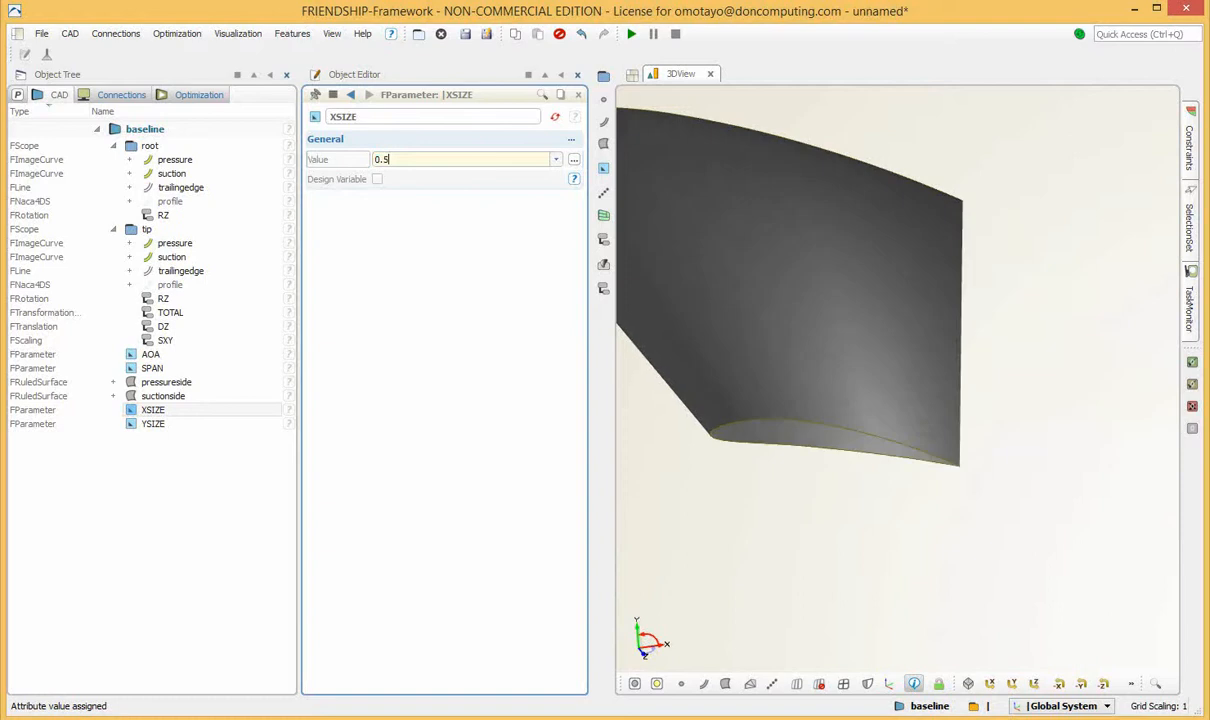
# Examine the YSIZE parameter, the SXY scaling factors and the tip scope, and view the wing planform along the Y axis.
pyautogui.moveTo(914, 262)
pyautogui.mouseDown()
pyautogui.moveTo(922, 284)
pyautogui.moveTo(936, 268)
pyautogui.mouseUp()
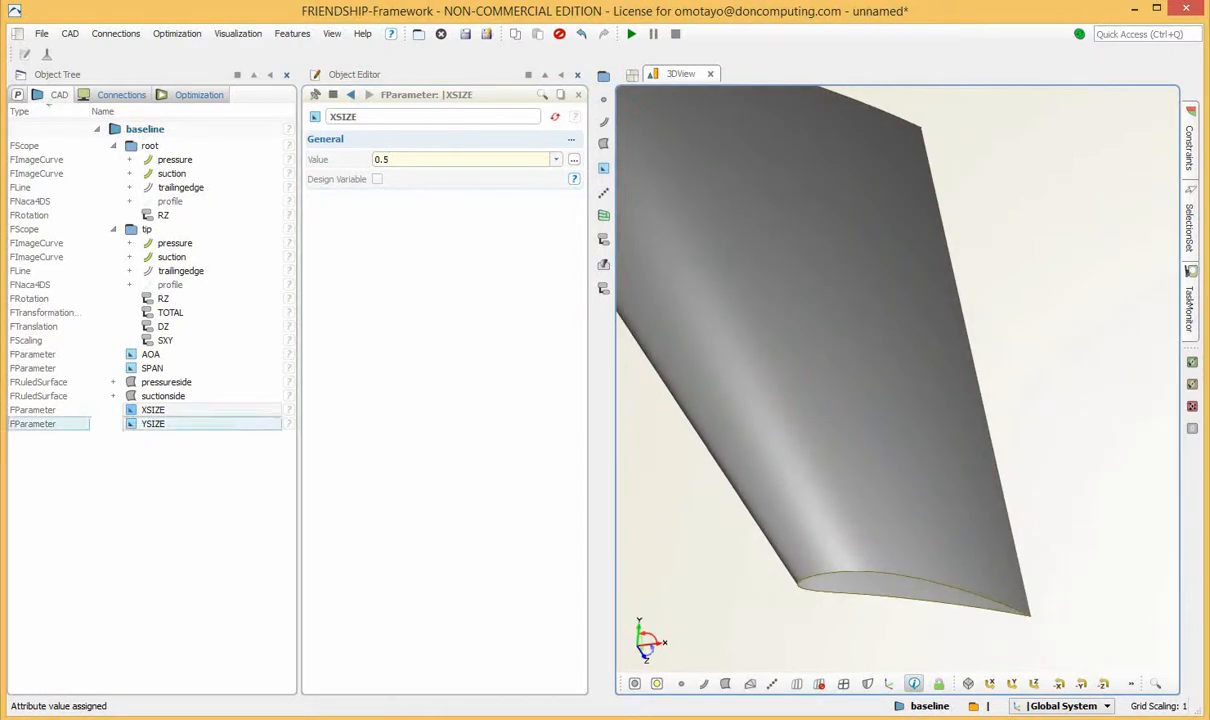
pyautogui.click(153, 424)
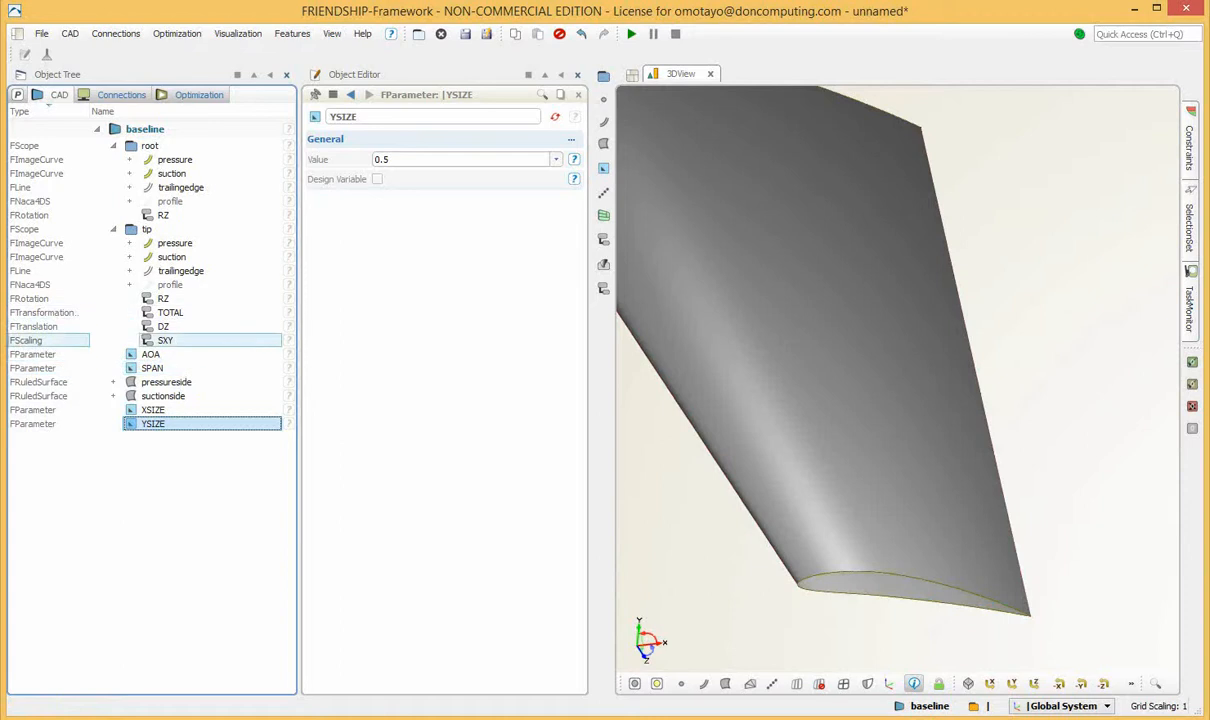
pyautogui.click(165, 340)
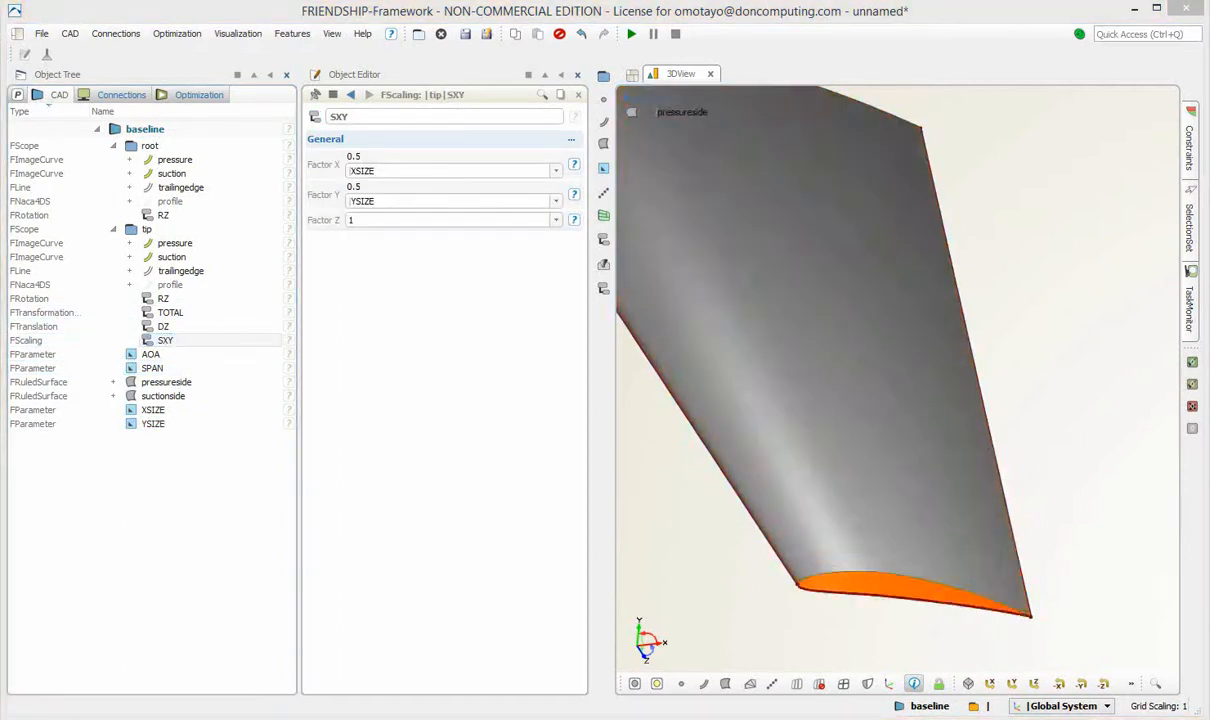
pyautogui.click(1012, 684)
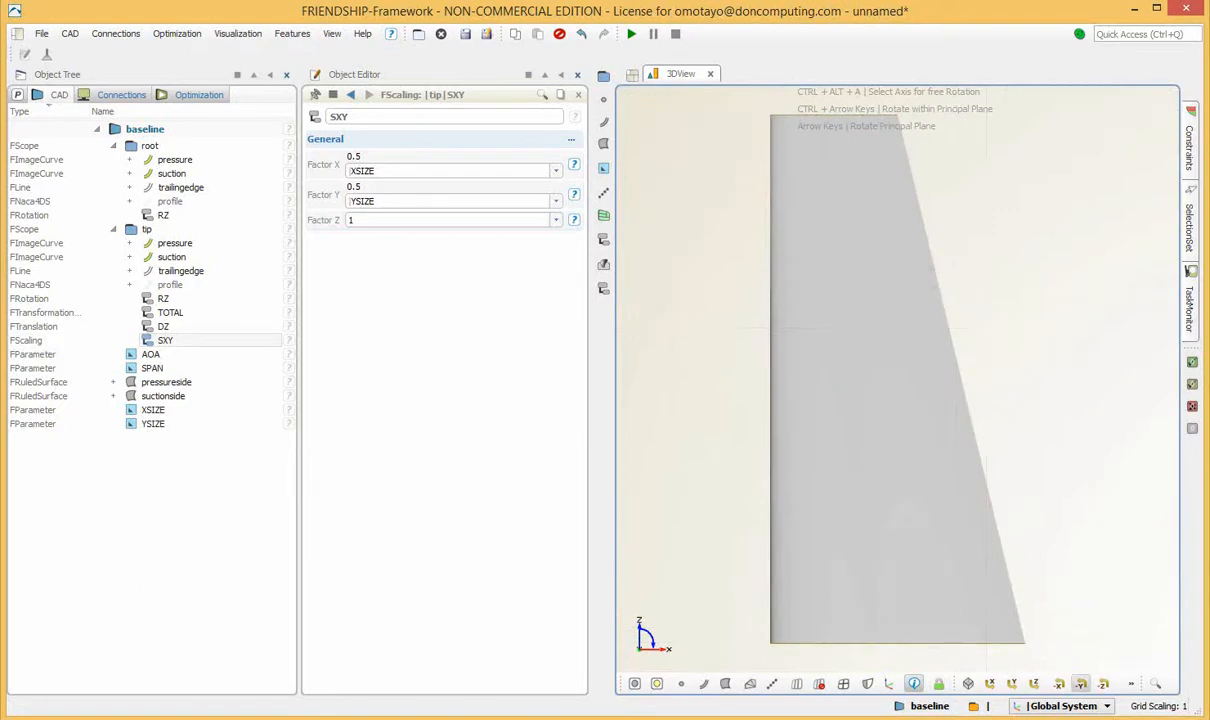
pyautogui.click(1081, 684)
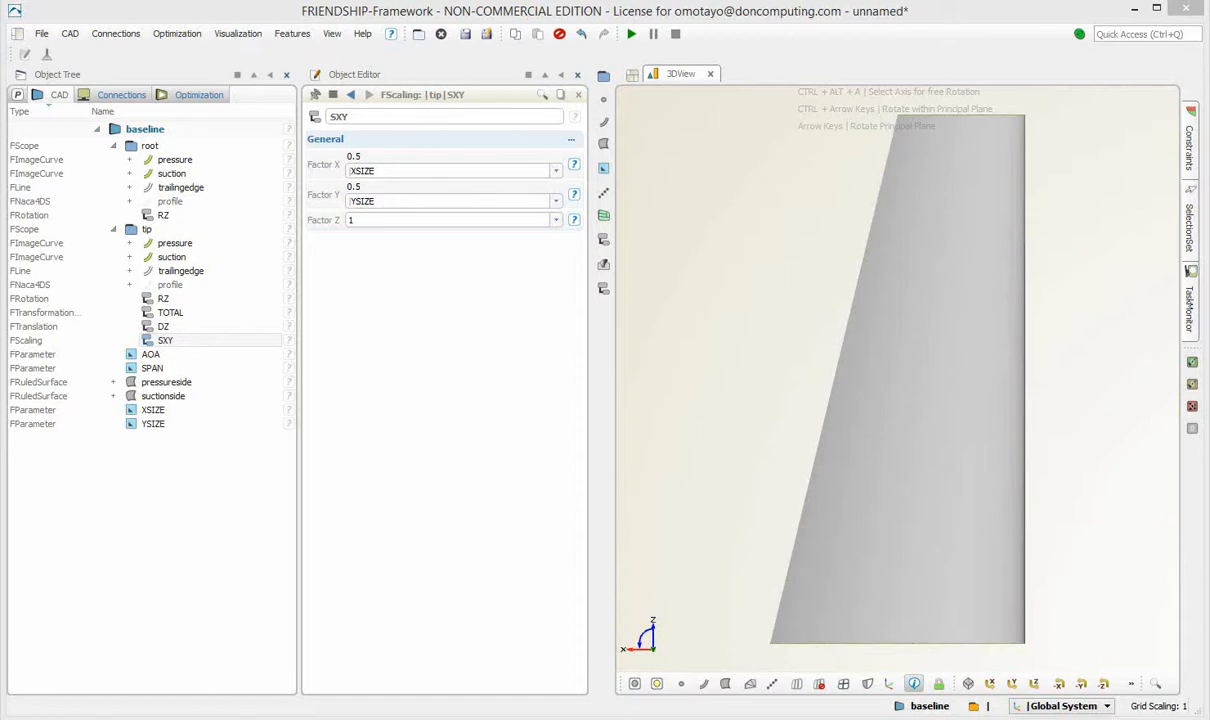
pyautogui.click(147, 229)
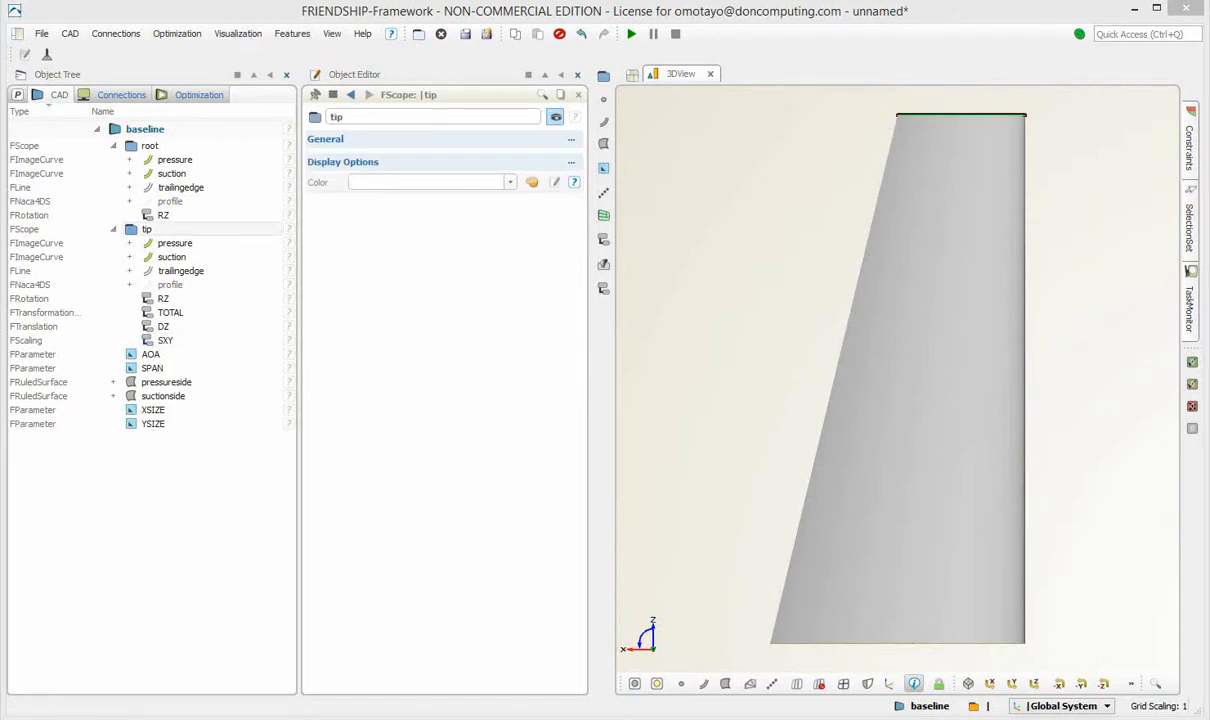
pyautogui.click(195, 490)
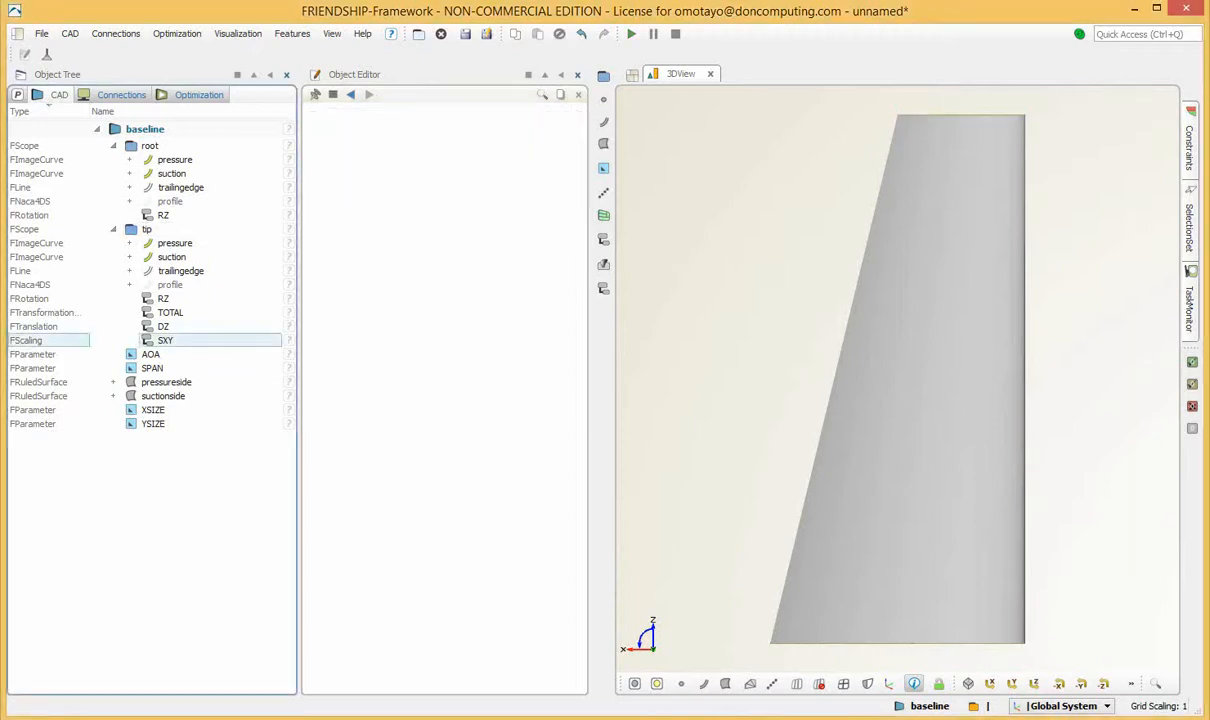
# Create a translation transformation in the baseline model and name it DX.
pyautogui.click(70, 33)
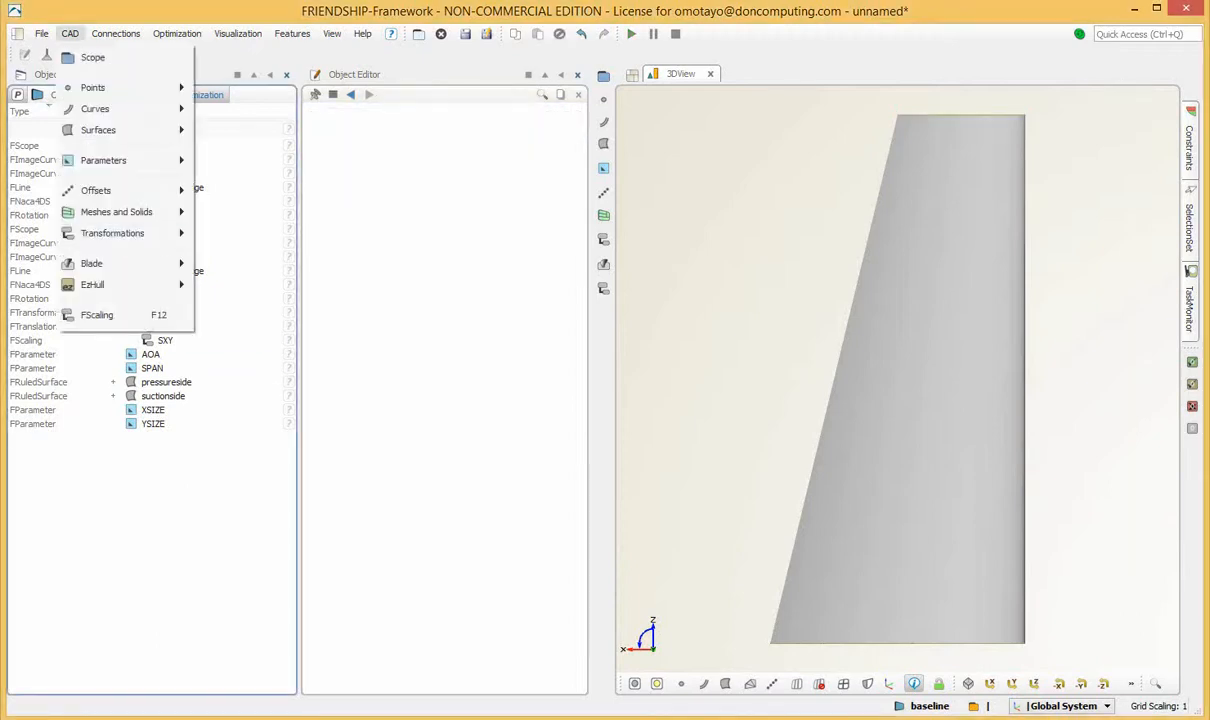
pyautogui.moveTo(113, 233)
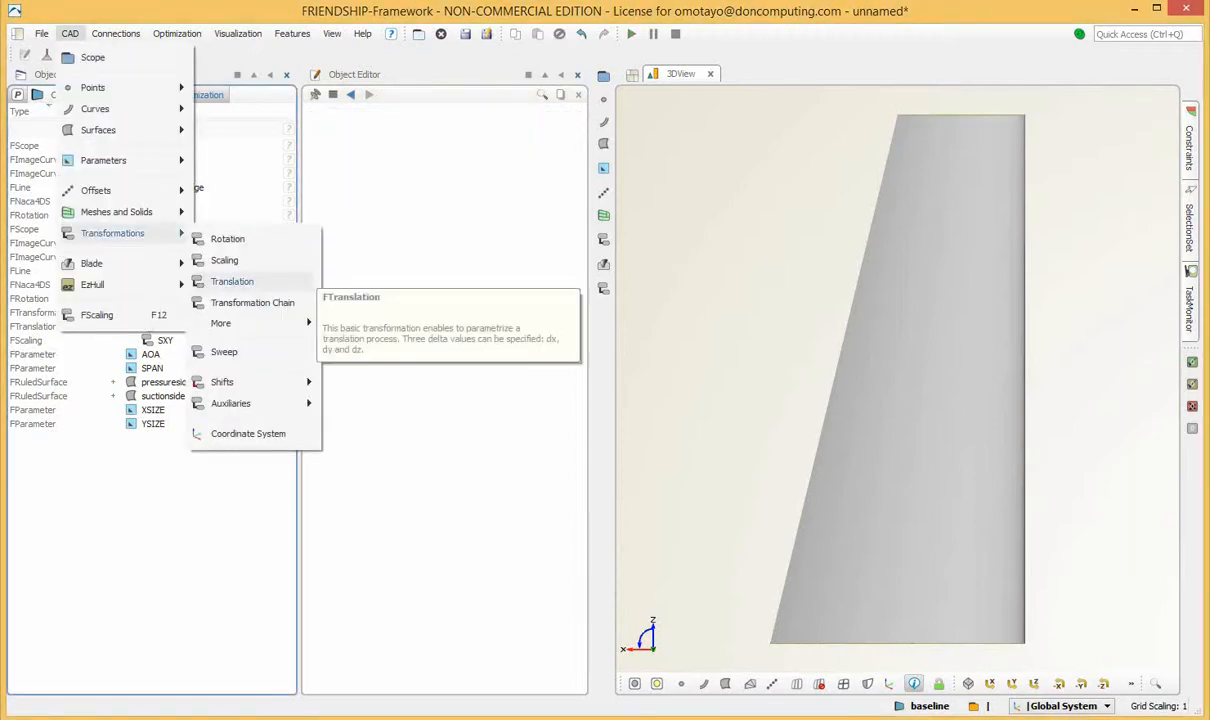
pyautogui.click(232, 281)
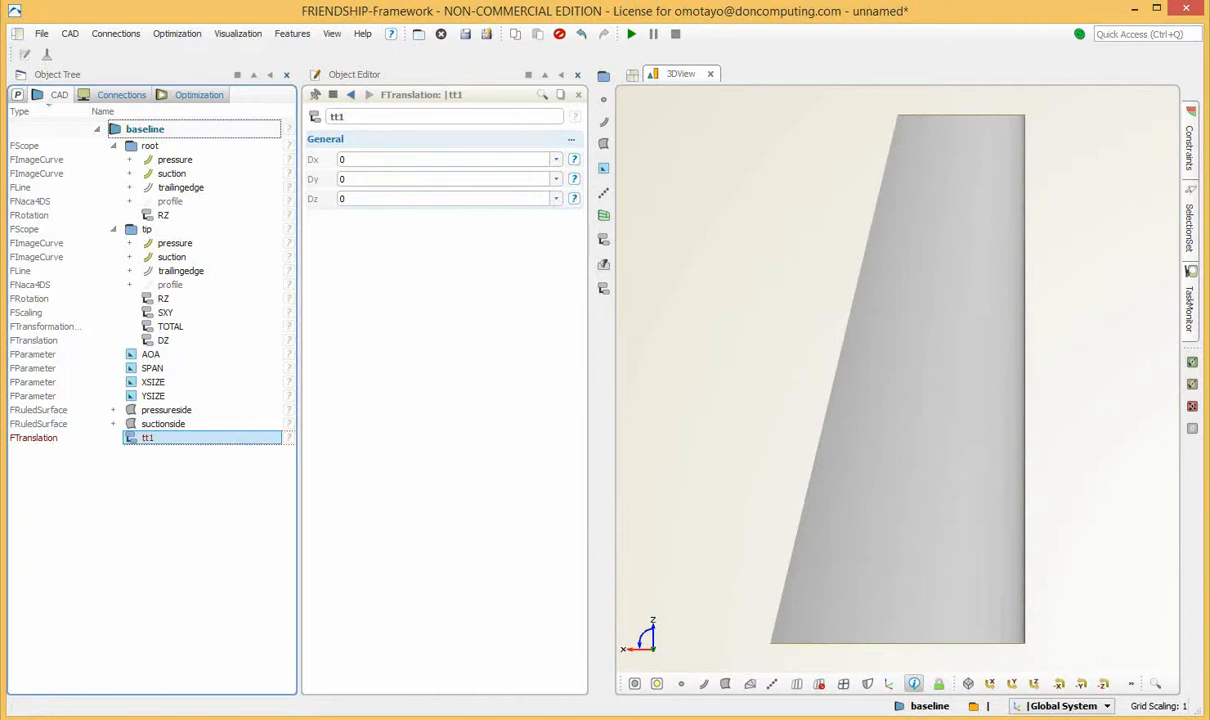
pyautogui.doubleClick(338, 117)
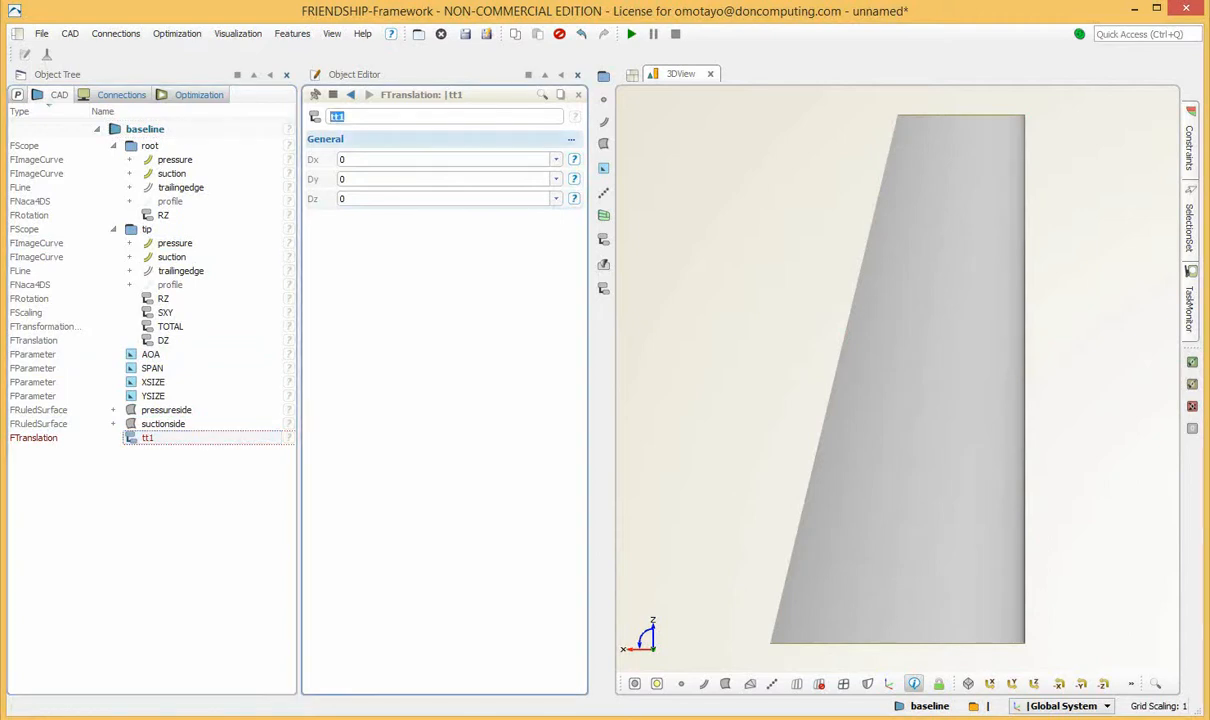
pyautogui.write('DX')
pyautogui.press('Return')
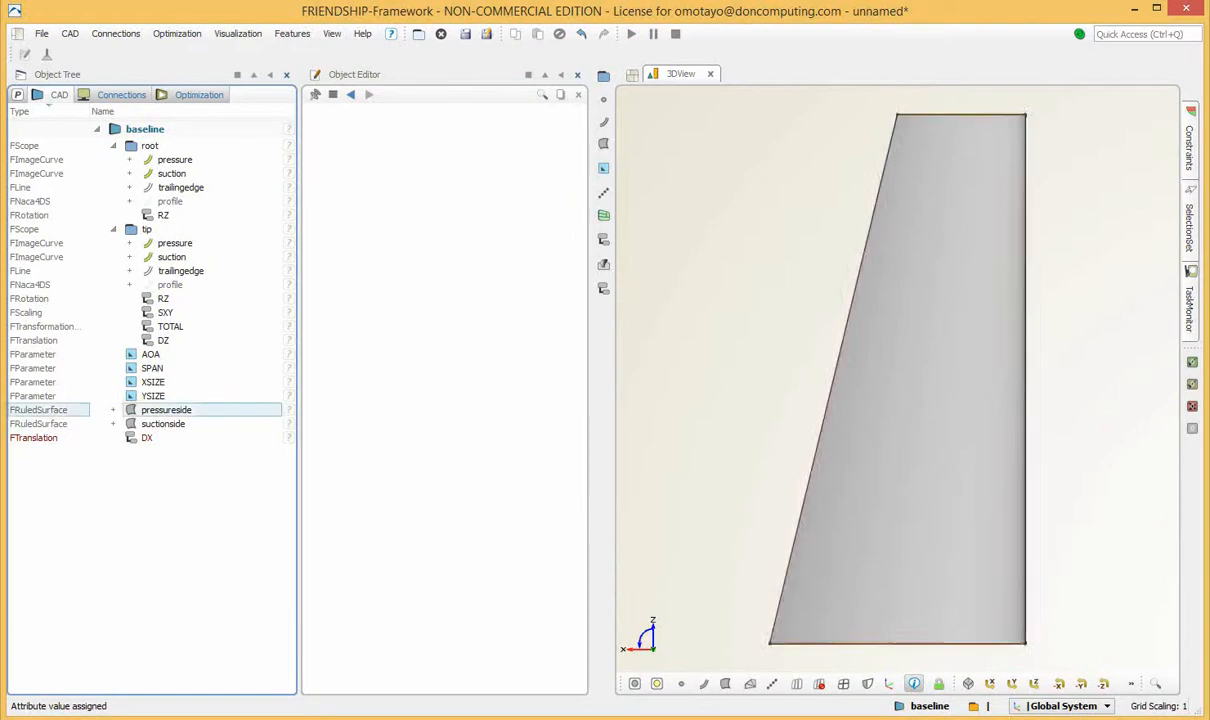
# Set the Dx value of the DX translation to 0.5 and move the translation into the tip scope.
pyautogui.click(146, 438)
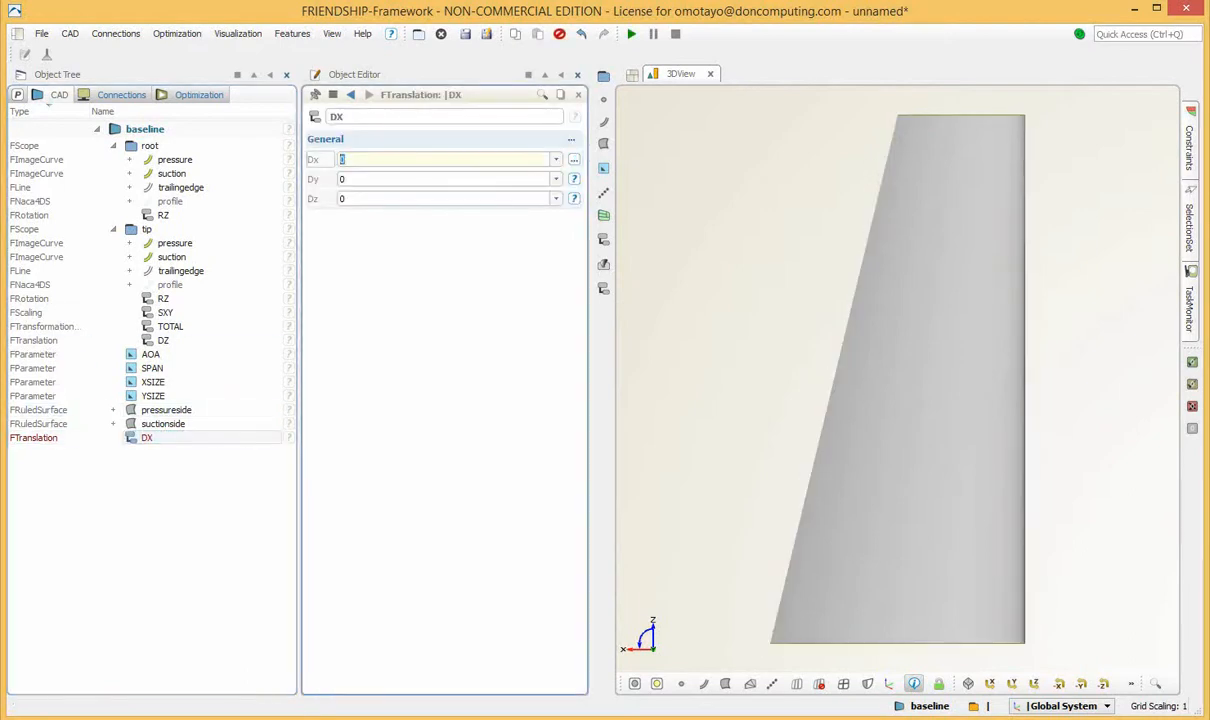
pyautogui.write('0.2')
pyautogui.press('Return')
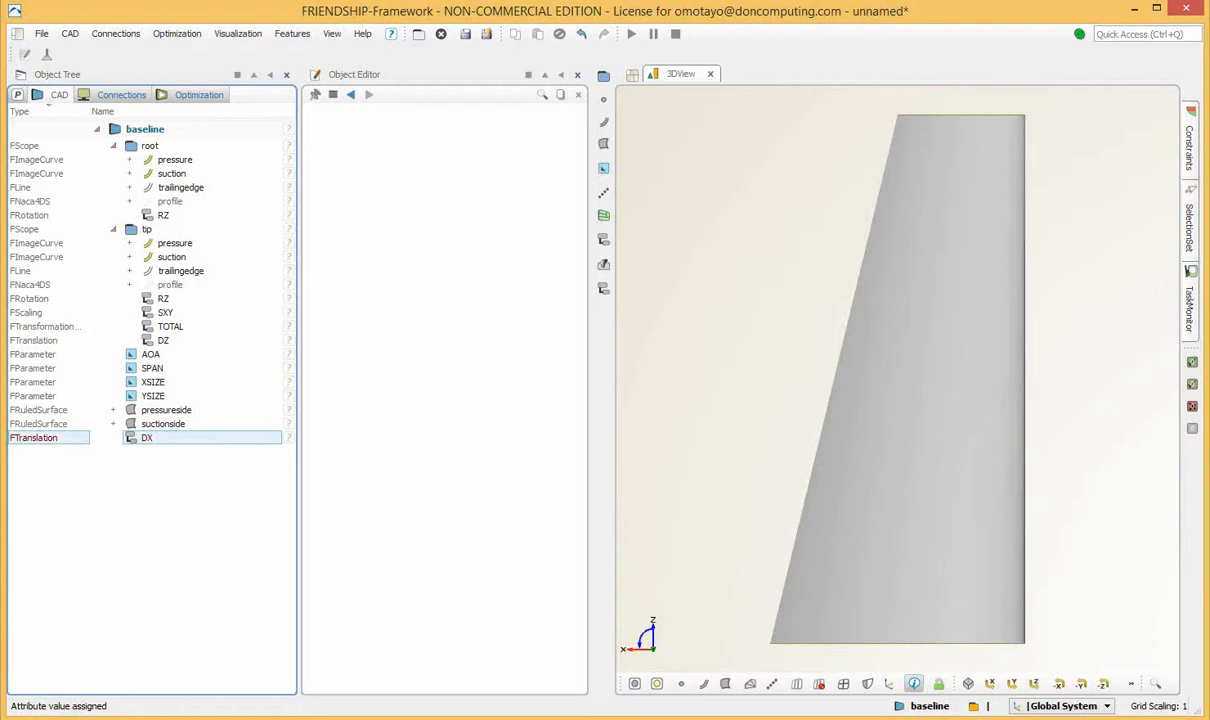
pyautogui.click(147, 438)
pyautogui.moveTo(147, 438); pyautogui.dragTo(151, 358)
# Create a parameter from the Dx value of the tip scope's DX translation and name it SWEEP.
pyautogui.click(170, 326)
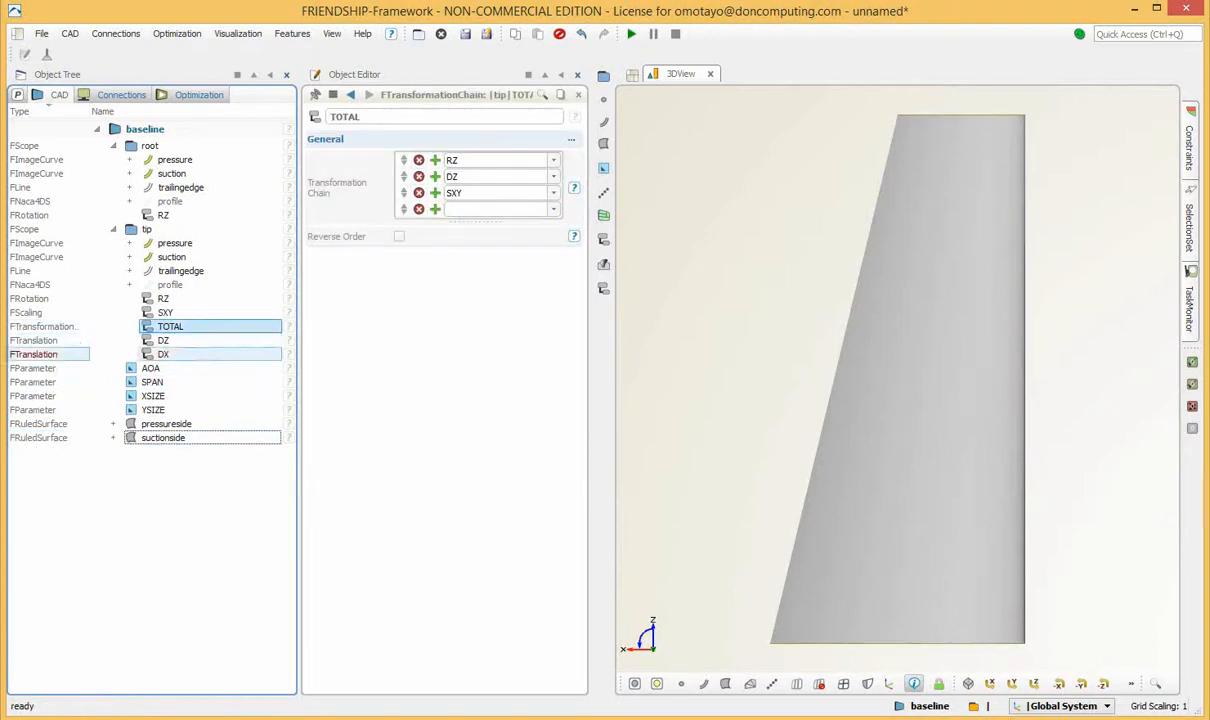
pyautogui.rightClick(166, 352)
pyautogui.click(164, 354)
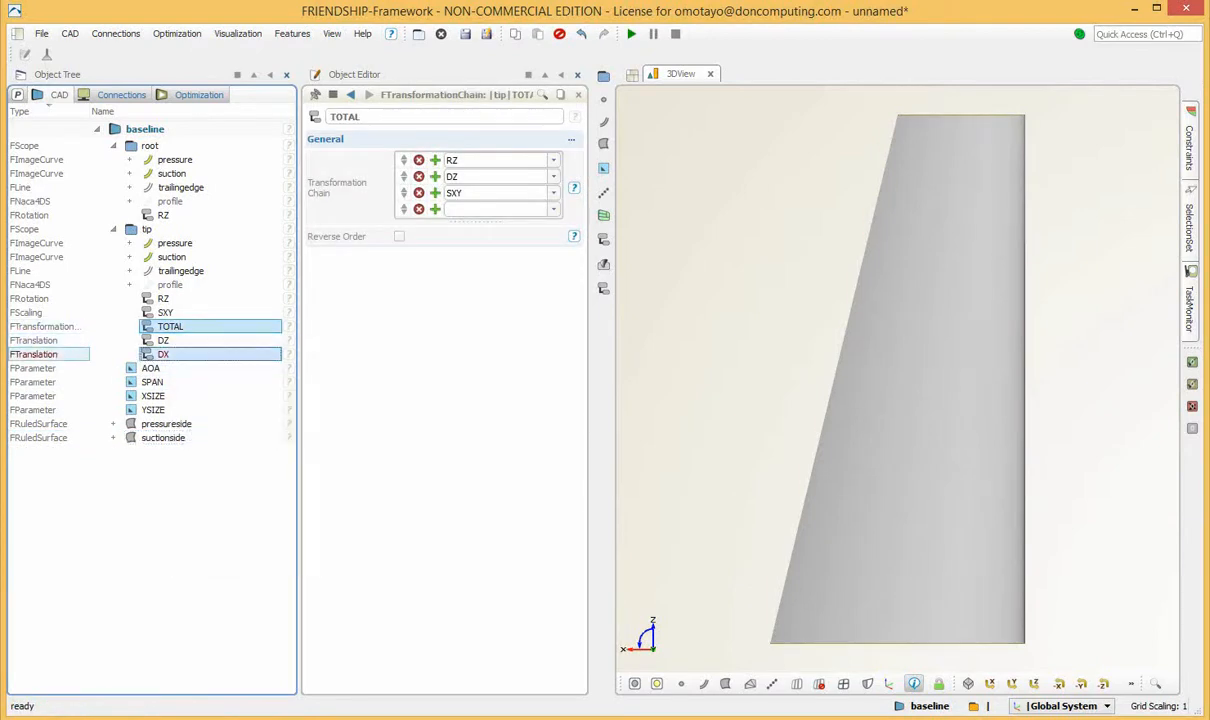
pyautogui.rightClick(178, 354)
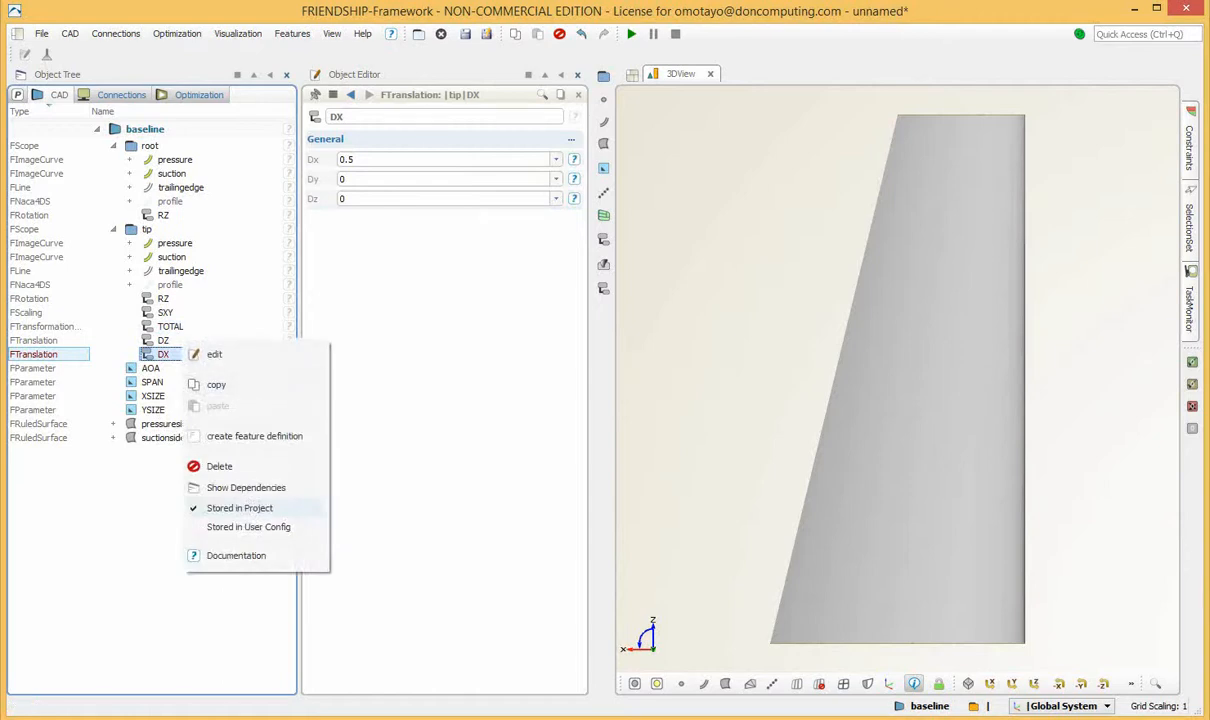
pyautogui.rightClick(380, 160)
pyautogui.click(432, 194)
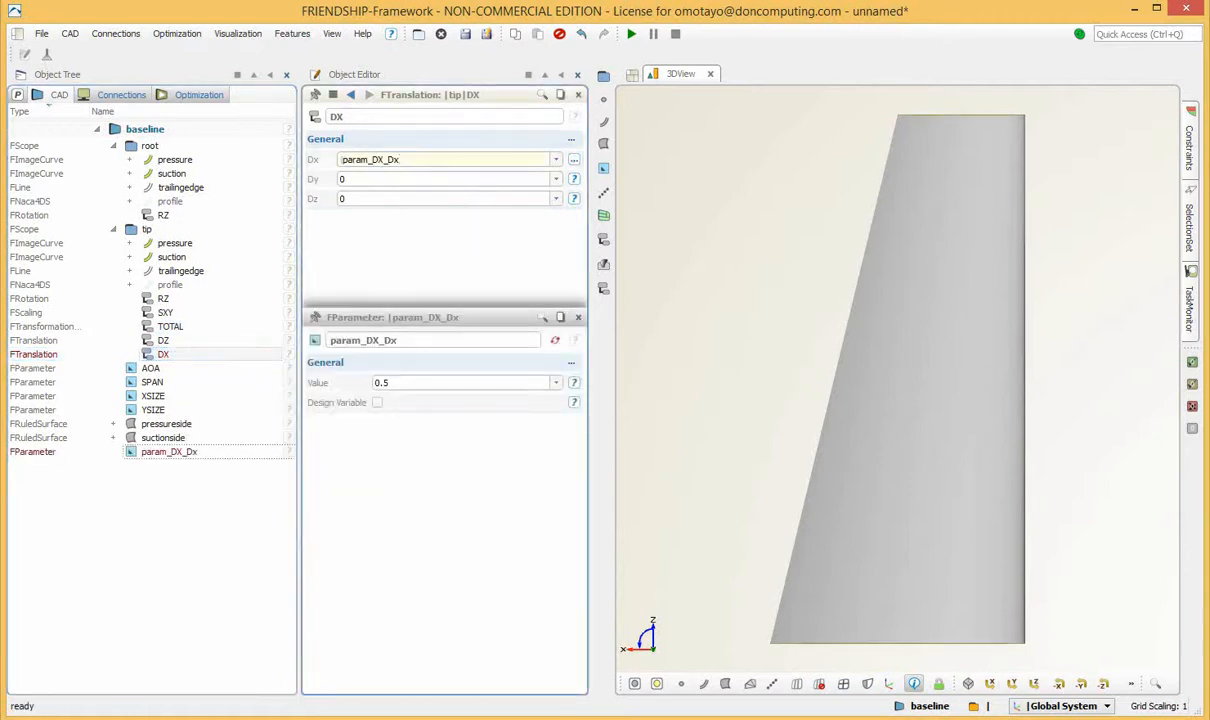
pyautogui.moveTo(402, 341); pyautogui.dragTo(270, 341)
pyautogui.write('SWEEP')
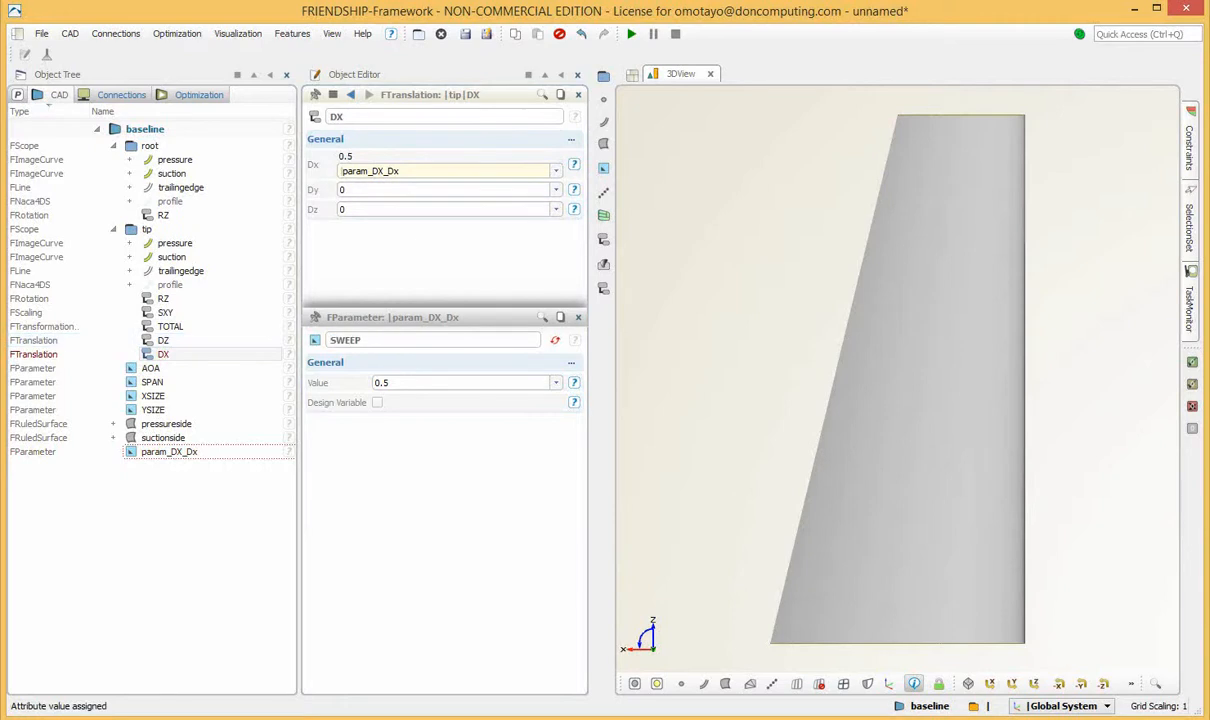
pyautogui.press('Return')
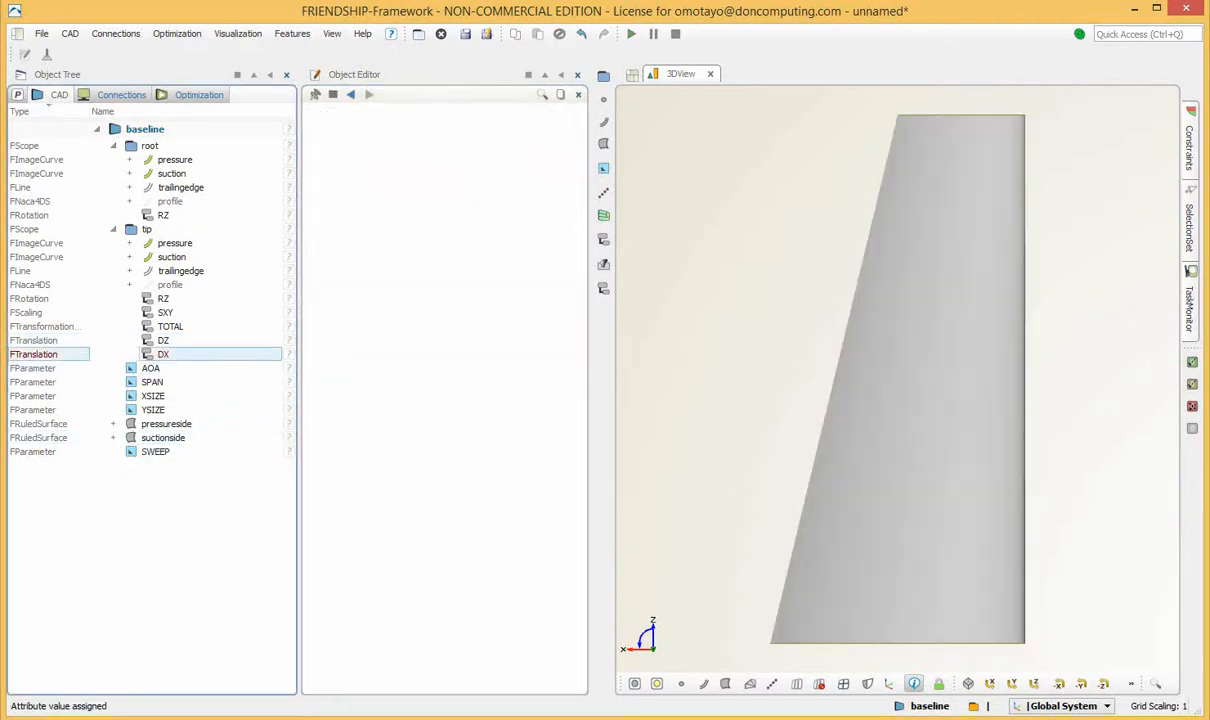
# Add the tip scope's DX translation as the last entry of the TOTAL transformation chain.
pyautogui.click(156, 452)
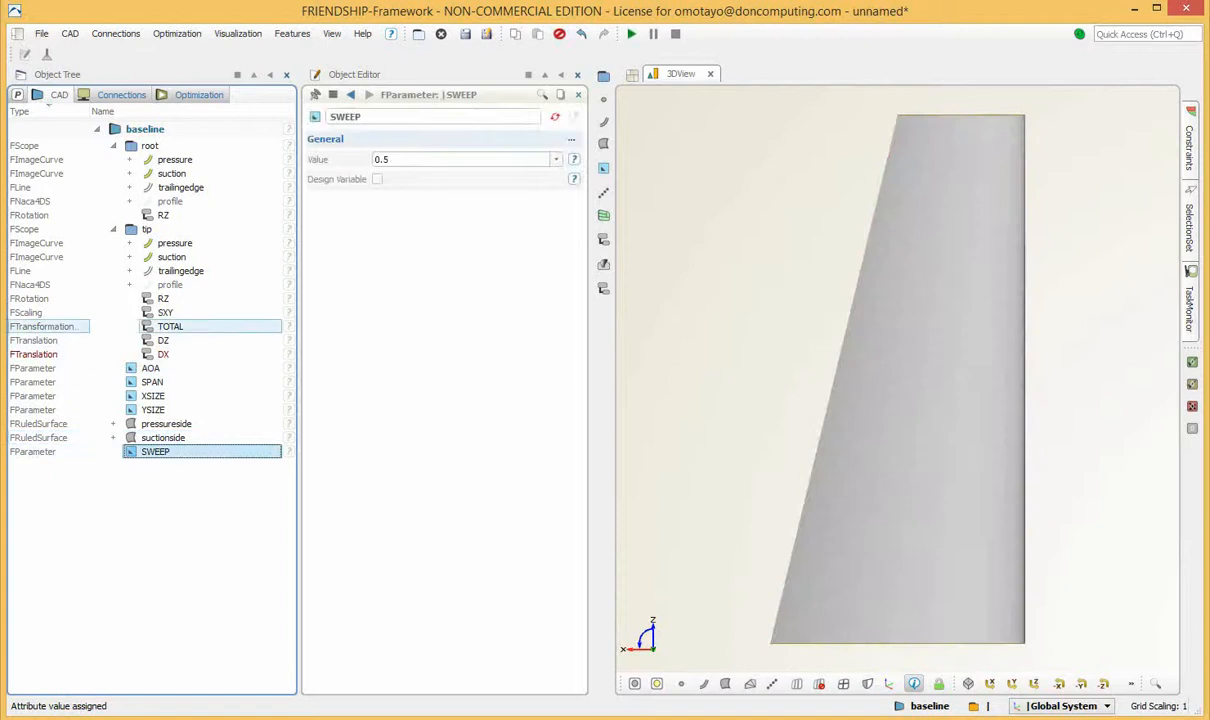
pyautogui.click(170, 326)
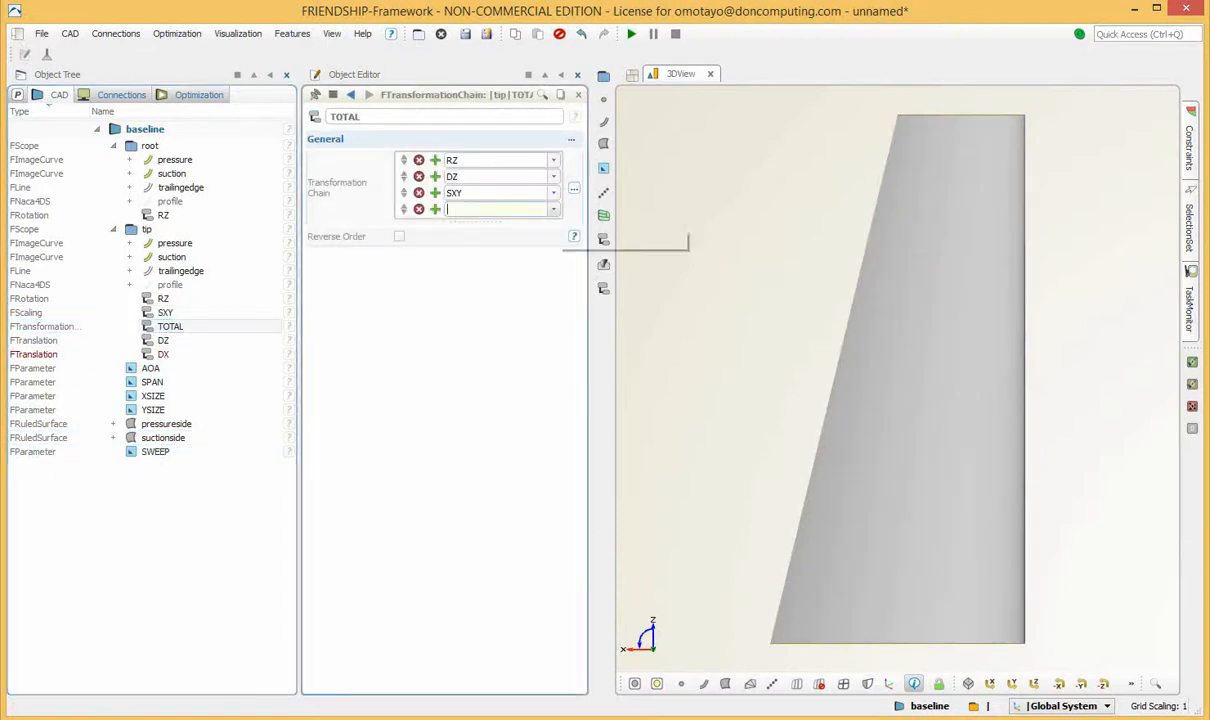
pyautogui.click(553, 209)
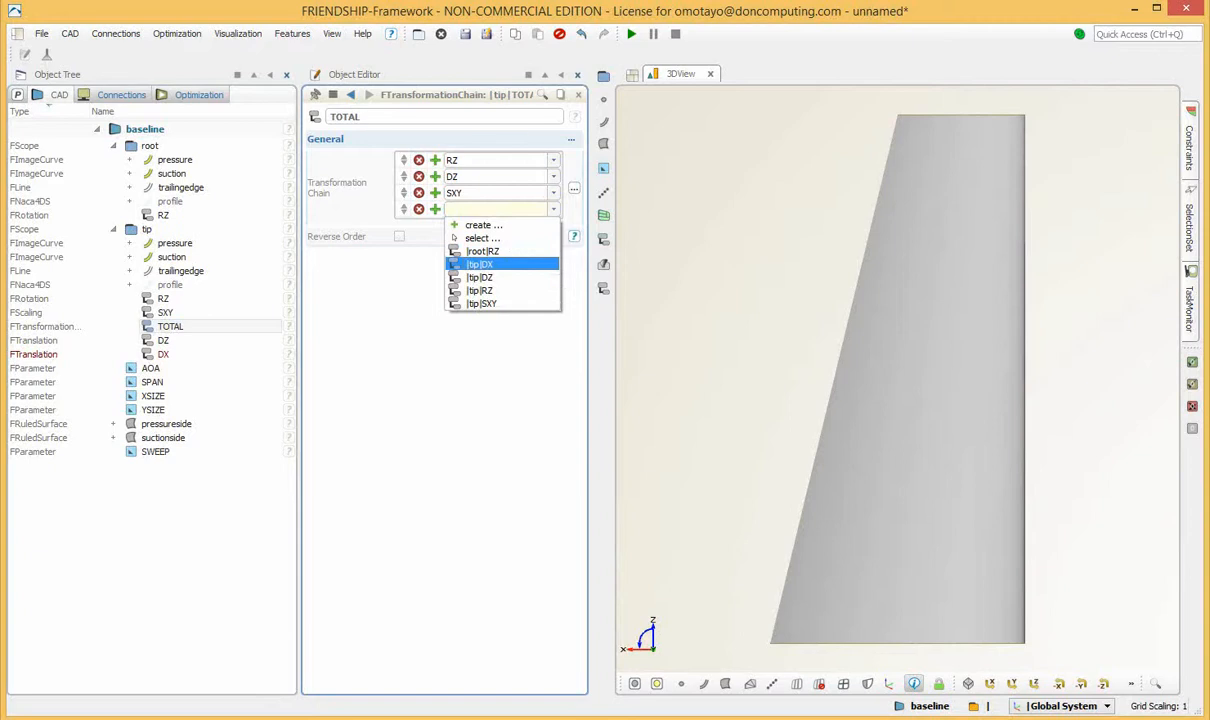
pyautogui.click(490, 264)
pyautogui.click(700, 300)
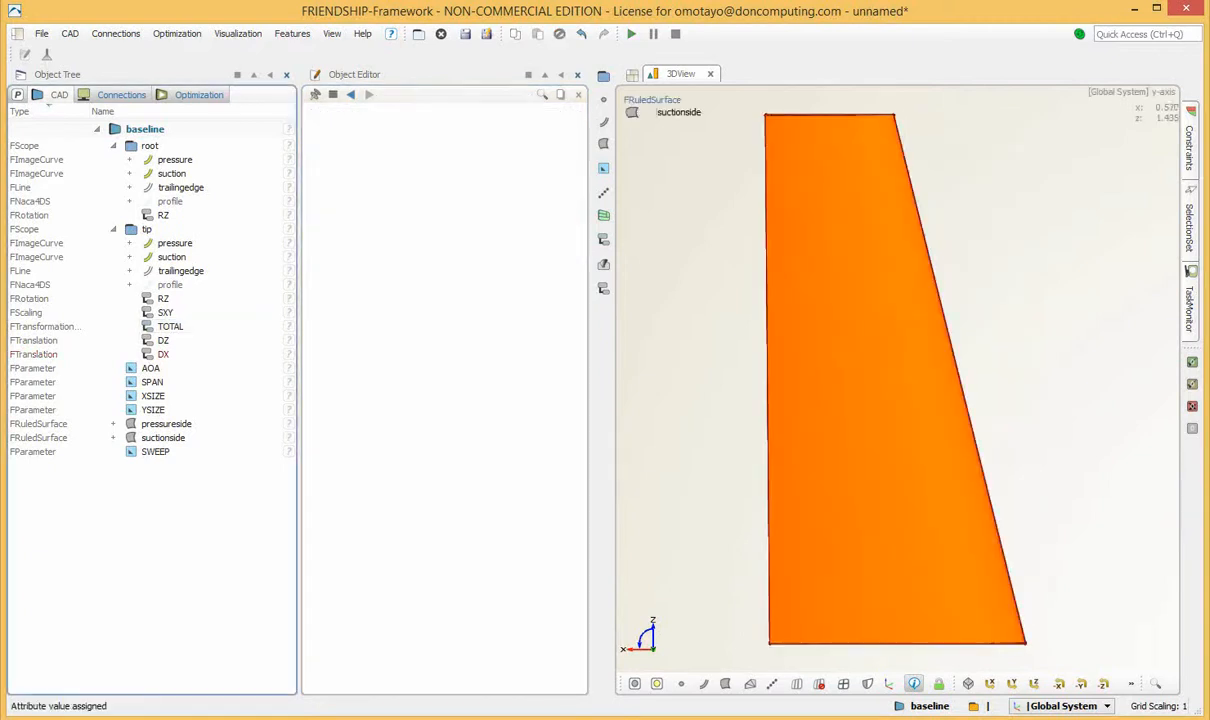
# Set the SWEEP parameter to 1 to test the shift of the wing tip.
pyautogui.click(155, 452)
pyautogui.click(1012, 684)
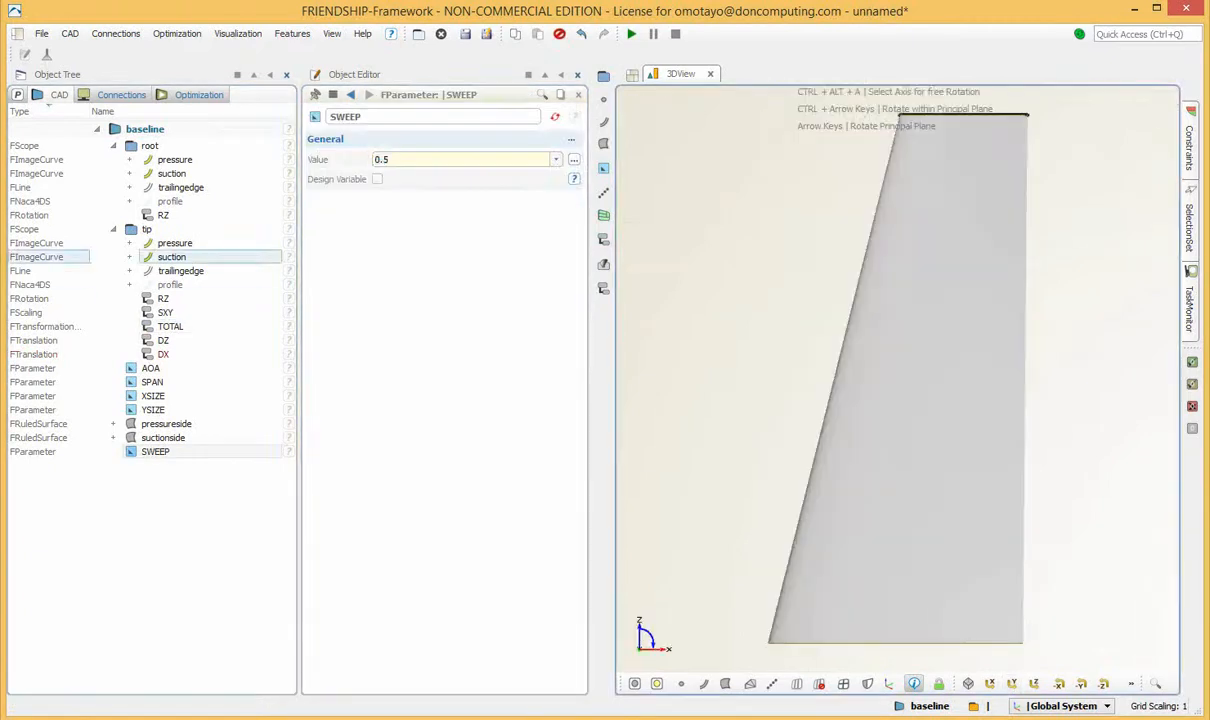
pyautogui.click(376, 160)
pyautogui.moveTo(376, 160); pyautogui.dragTo(390, 160)
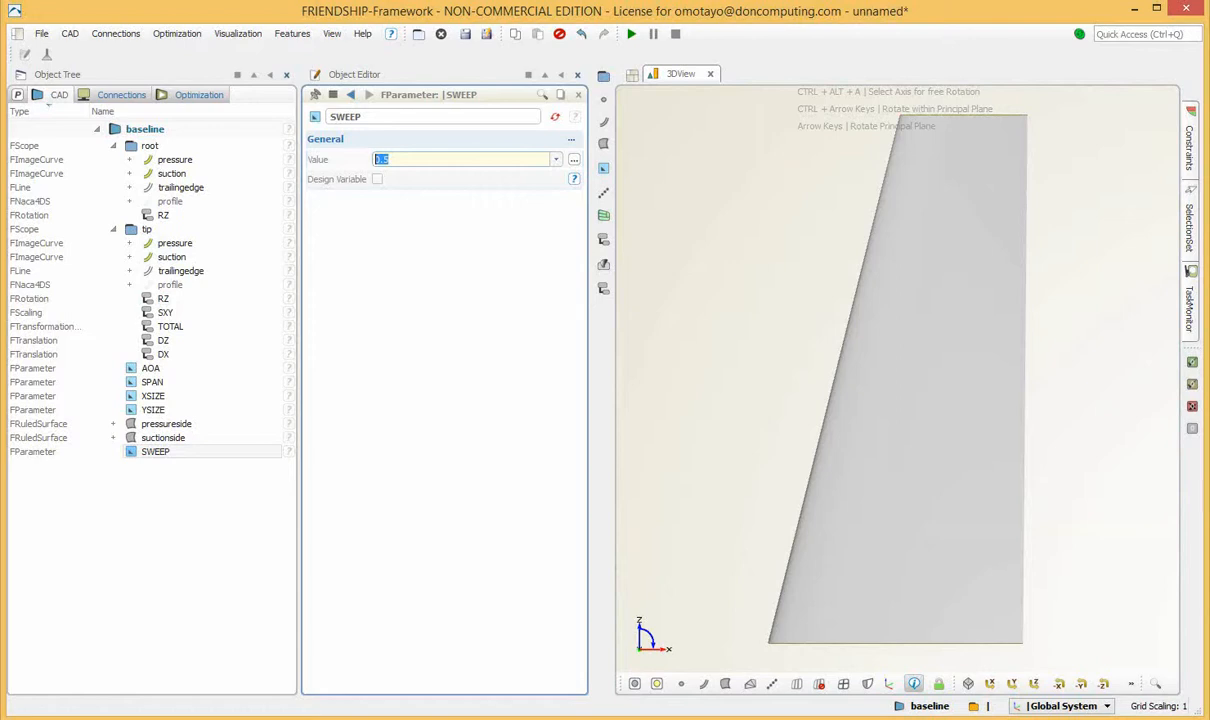
pyautogui.write('1')
pyautogui.press('Return')
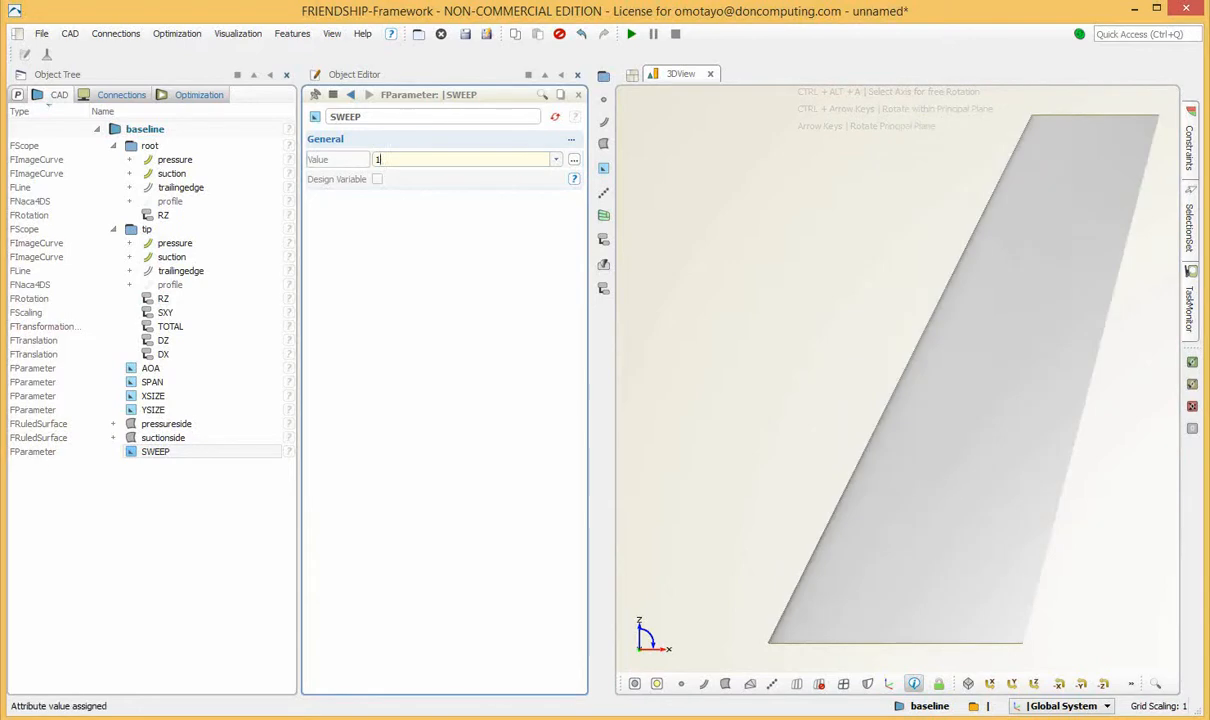
# Set the SWEEP parameter to 2 and inspect the more strongly swept wing.
pyautogui.doubleClick(378, 160)
pyautogui.write('2')
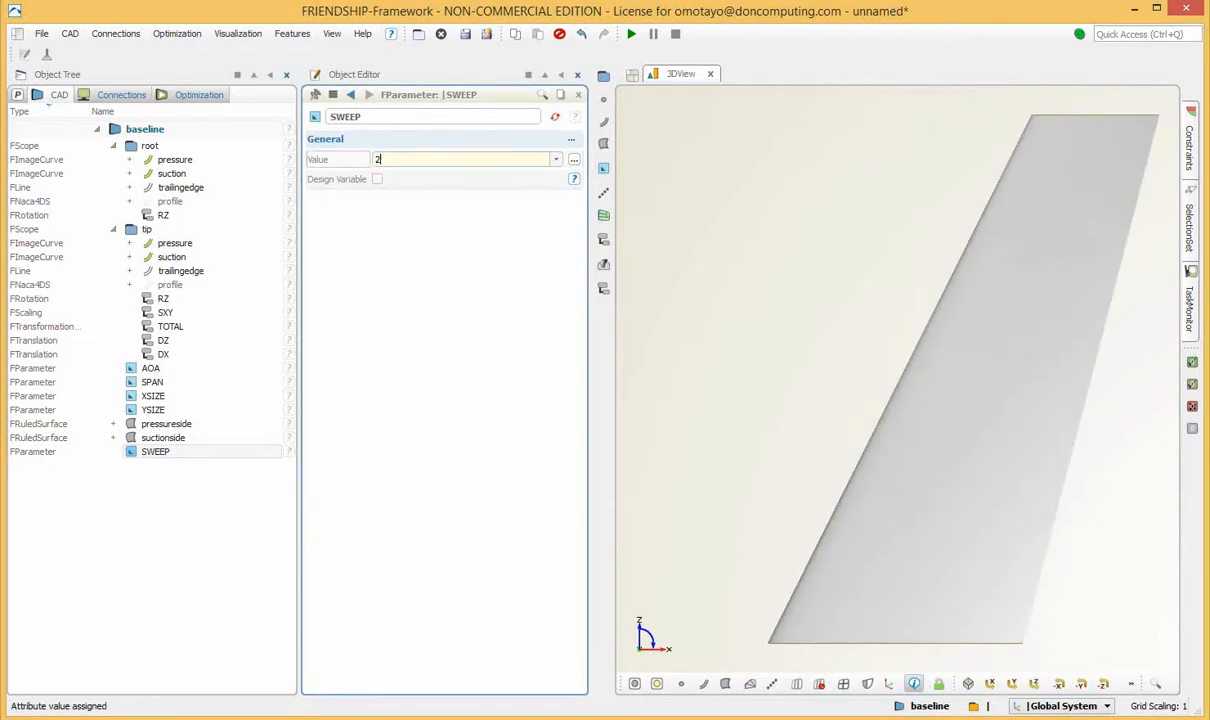
pyautogui.press('Return')
pyautogui.click(200, 560)
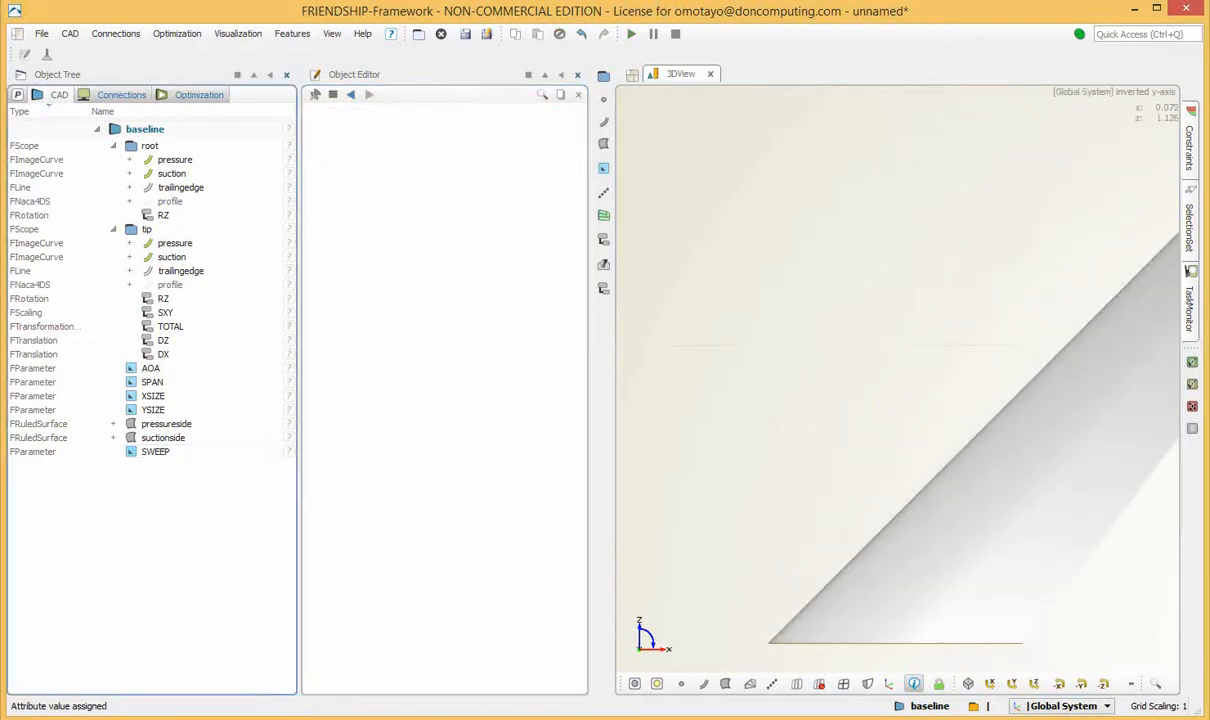
pyautogui.scroll(-7, 881, 374)
pyautogui.scroll(7, 881, 374)
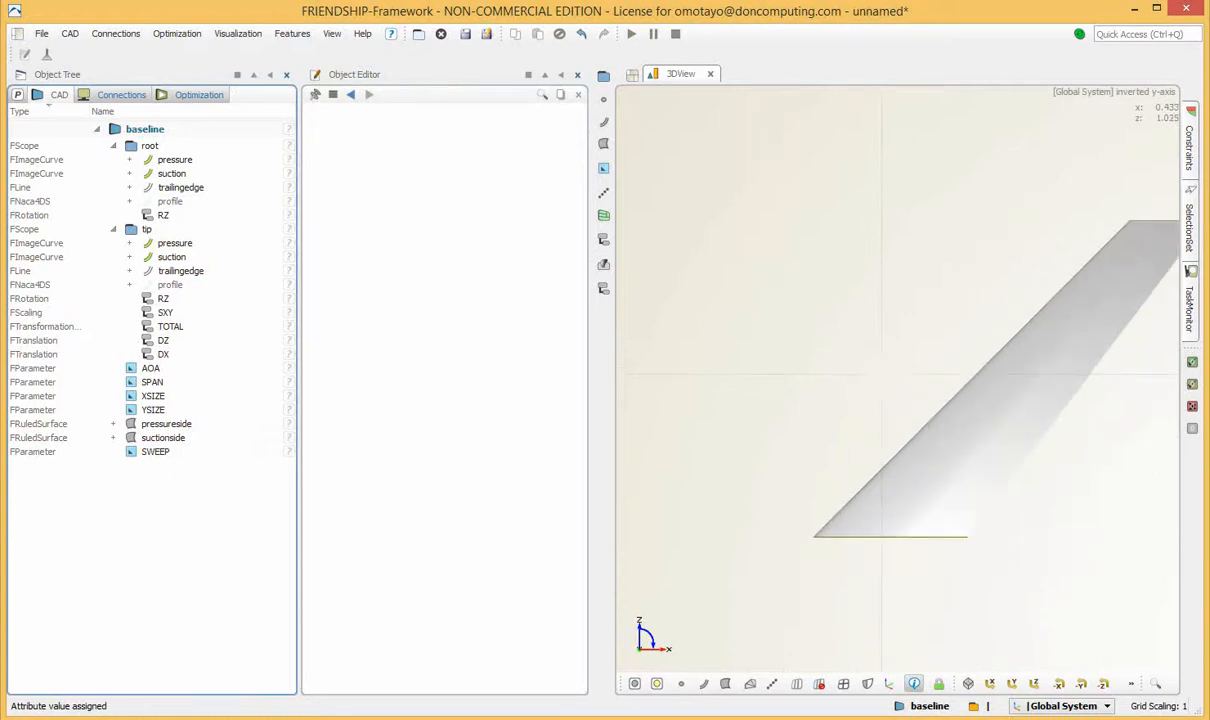
pyautogui.moveTo(983, 397); pyautogui.dragTo(1000, 520)
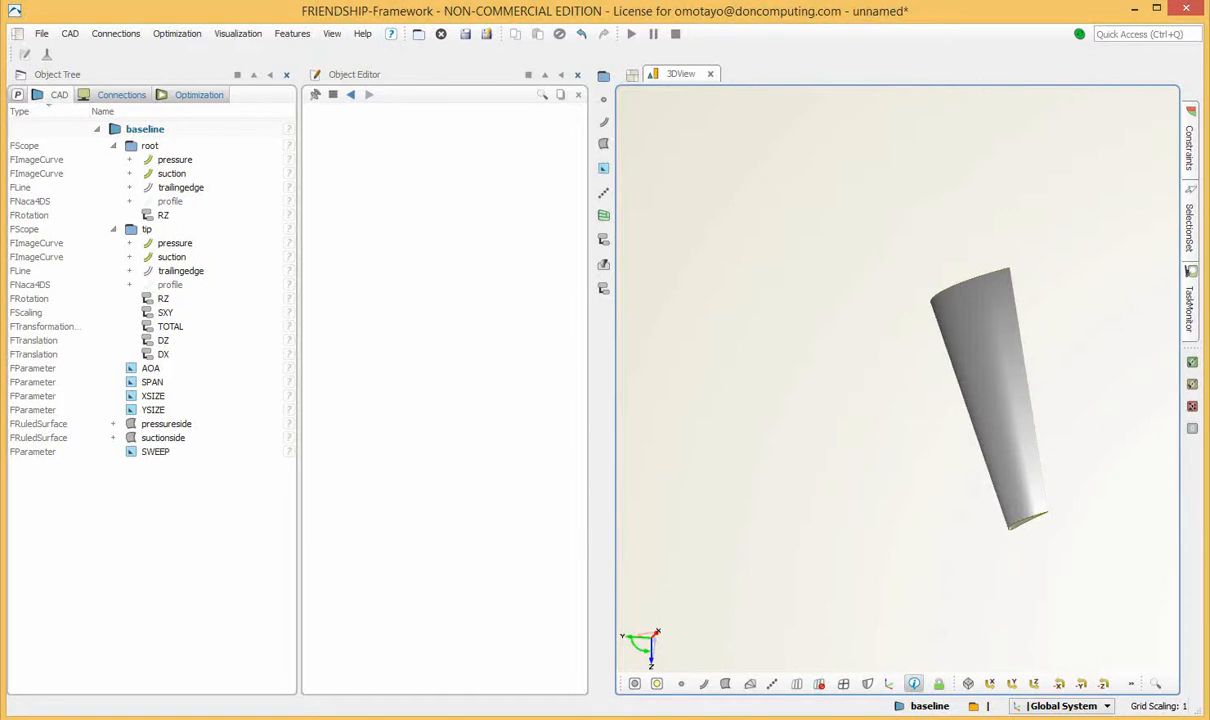
# Examine the TOTAL transformation chain and the DX translation against the wing planform seen along the Y axis.
pyautogui.click(170, 326)
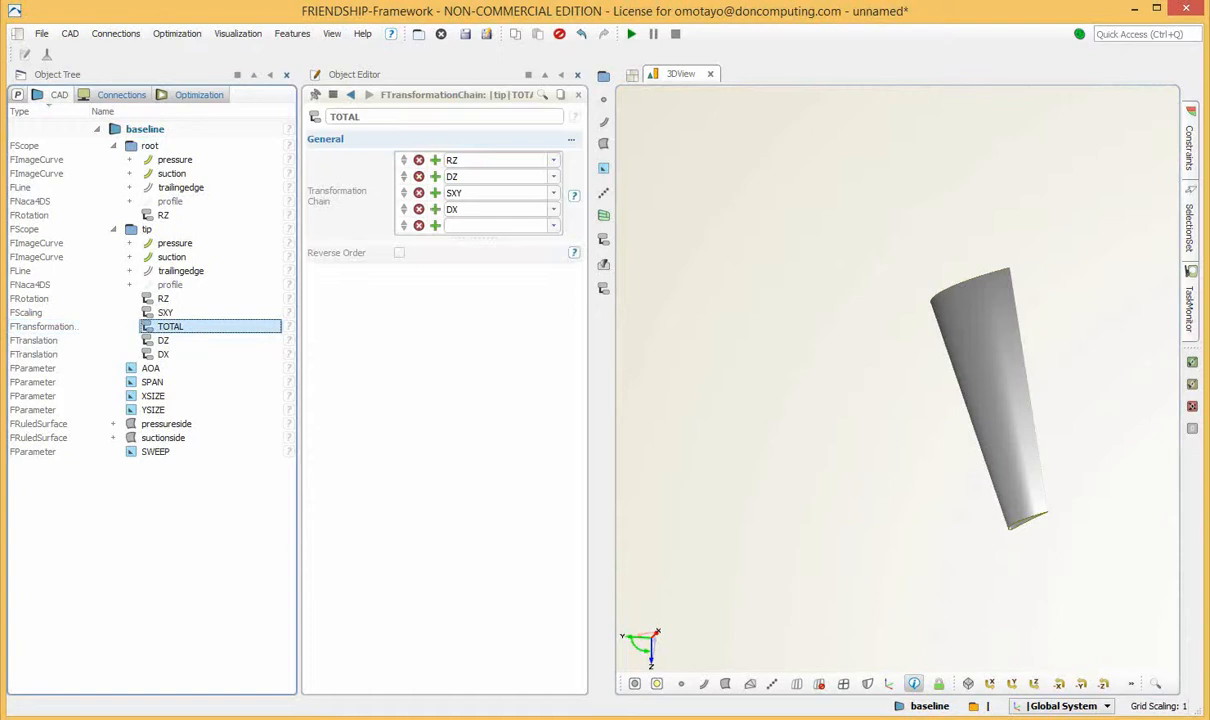
pyautogui.click(1012, 684)
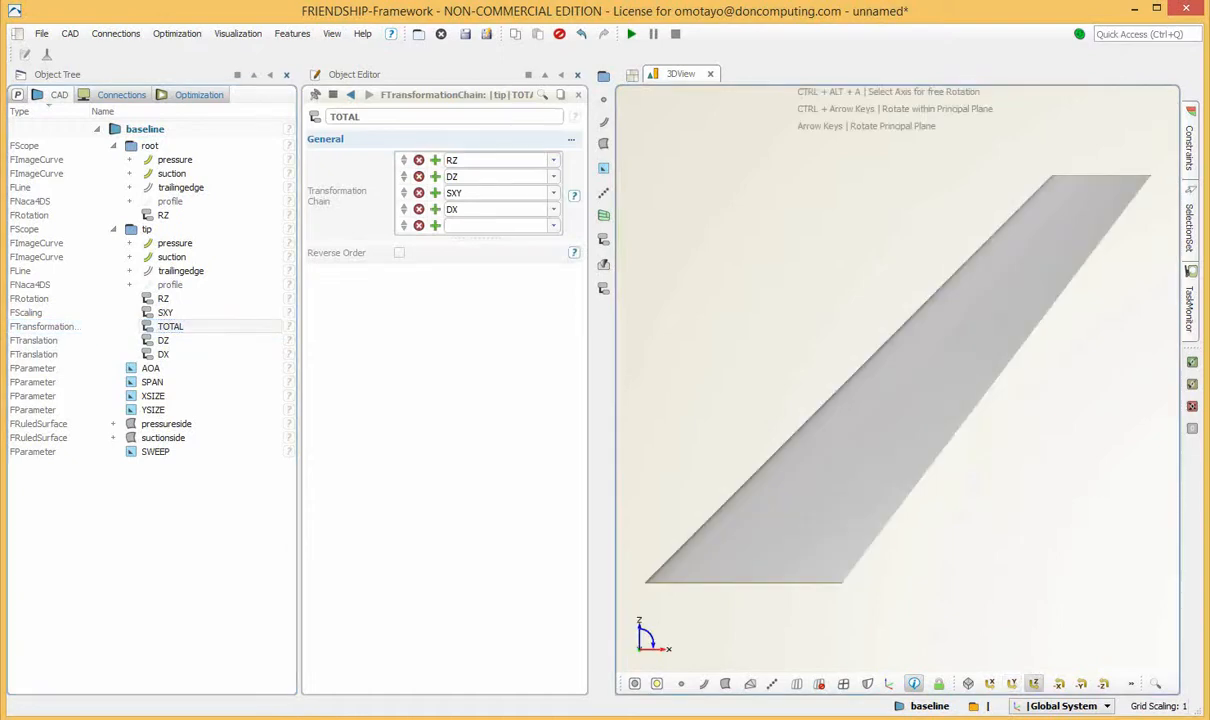
pyautogui.click(1034, 684)
pyautogui.click(1012, 684)
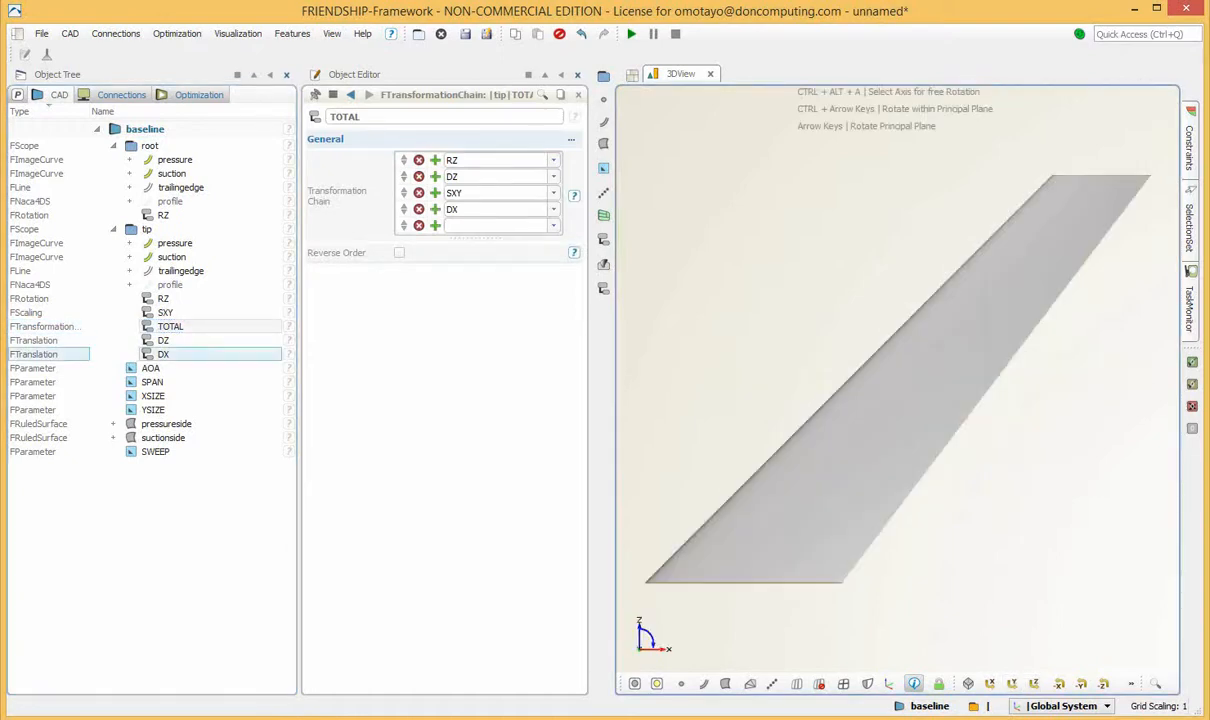
pyautogui.click(170, 326)
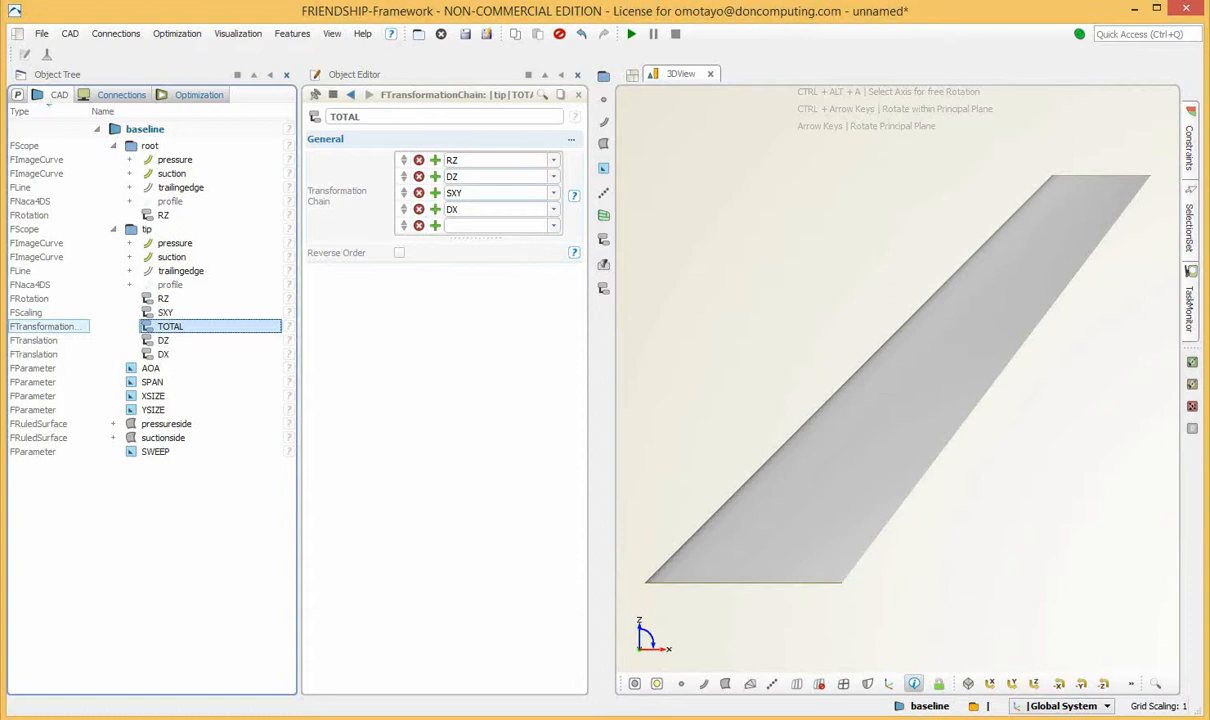
pyautogui.click(163, 354)
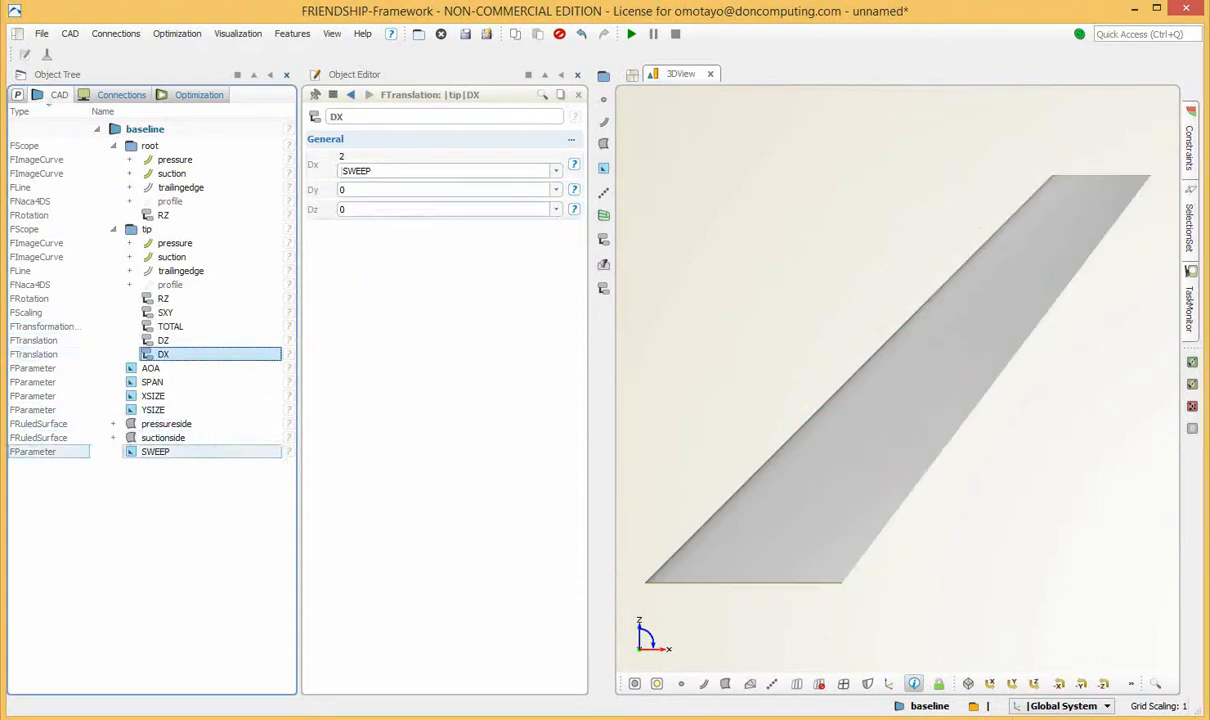
# Set the SWEEP parameter to 0.5 and inspect the resulting wing in 3D.
pyautogui.click(156, 452)
pyautogui.click(400, 159)
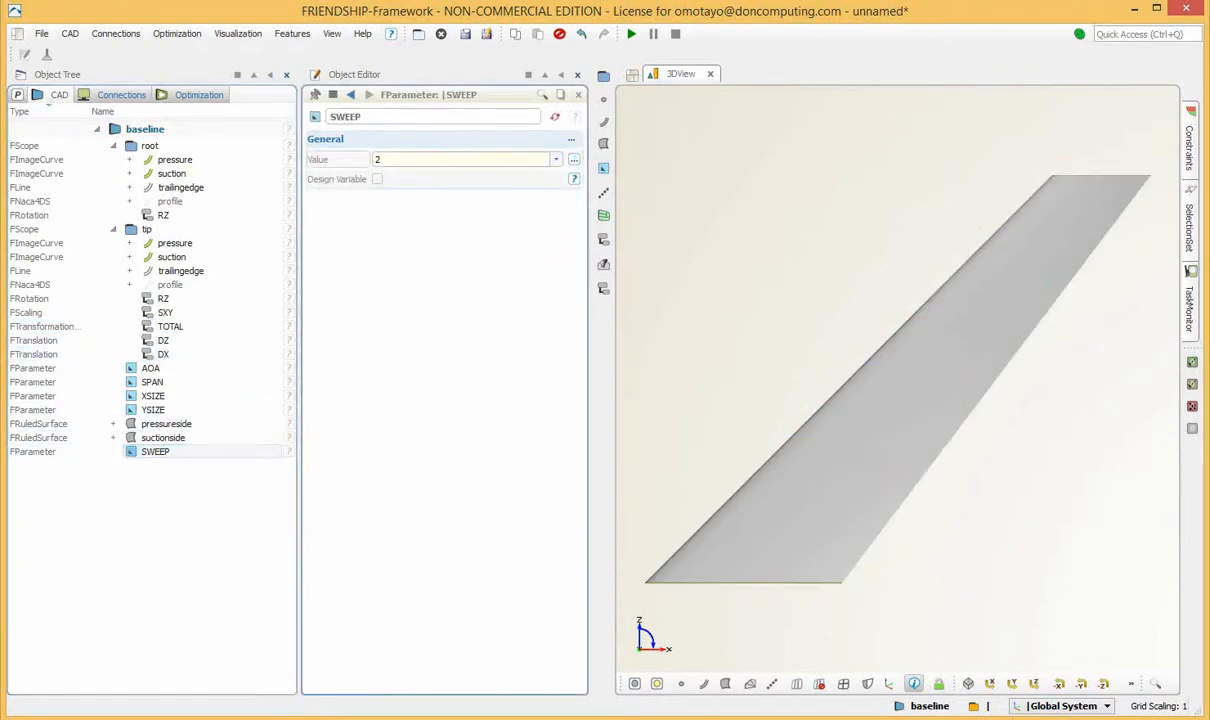
pyautogui.write('0.5')
pyautogui.press('Return')
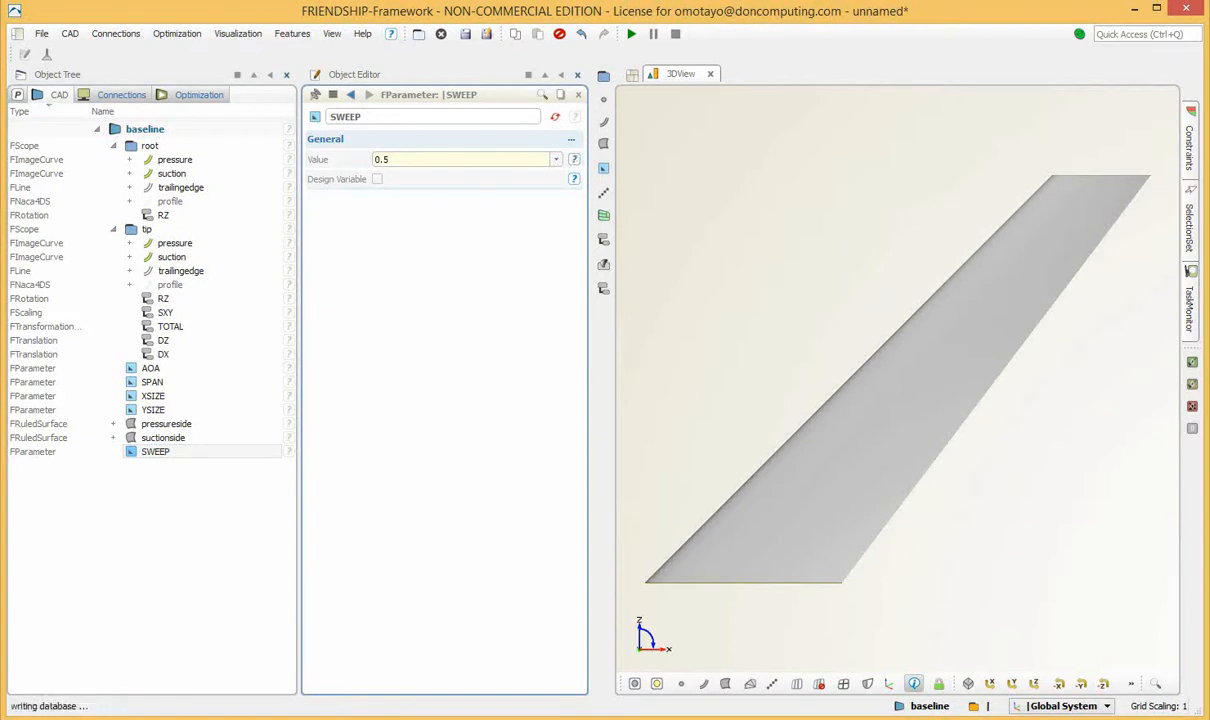
pyautogui.moveTo(829, 443); pyautogui.dragTo(820, 350)
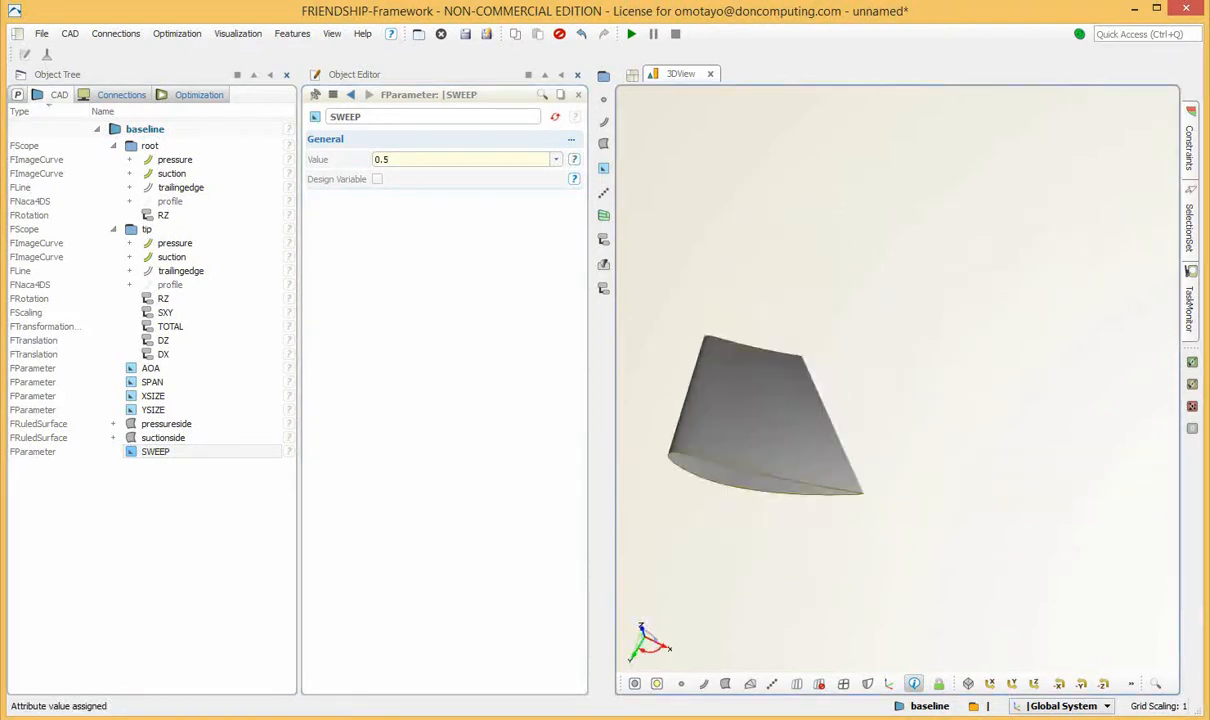